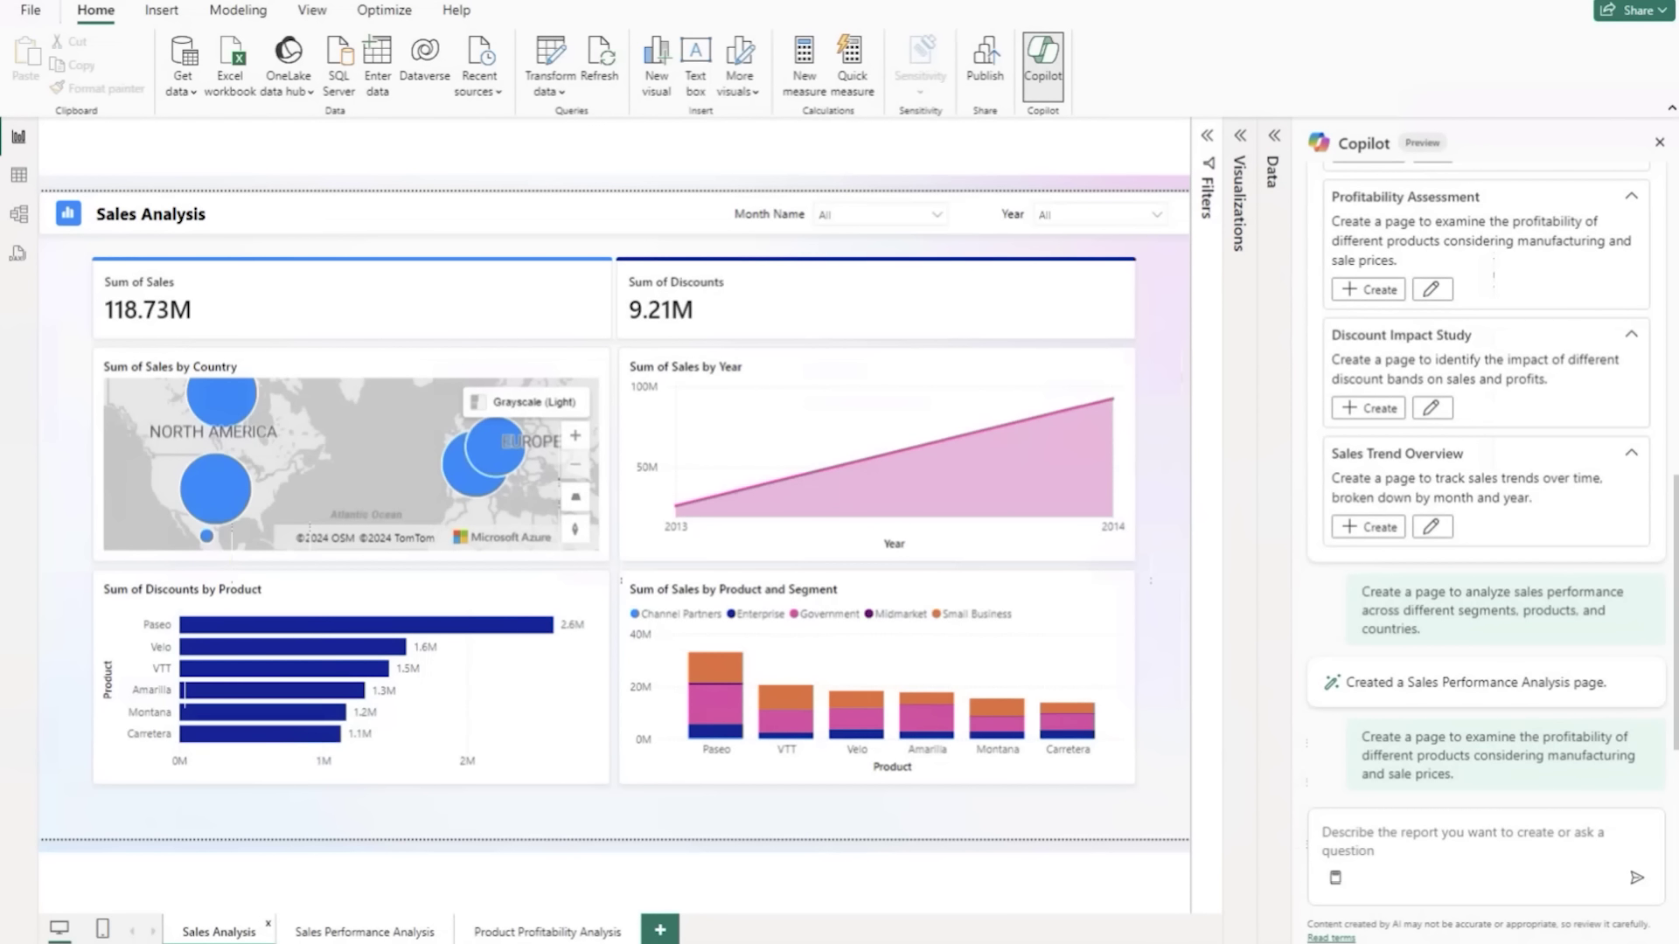
Browse the Sales Performance, Product Profitability and Sales Analysis pages, then switch to the untitled report.
click(348, 938)
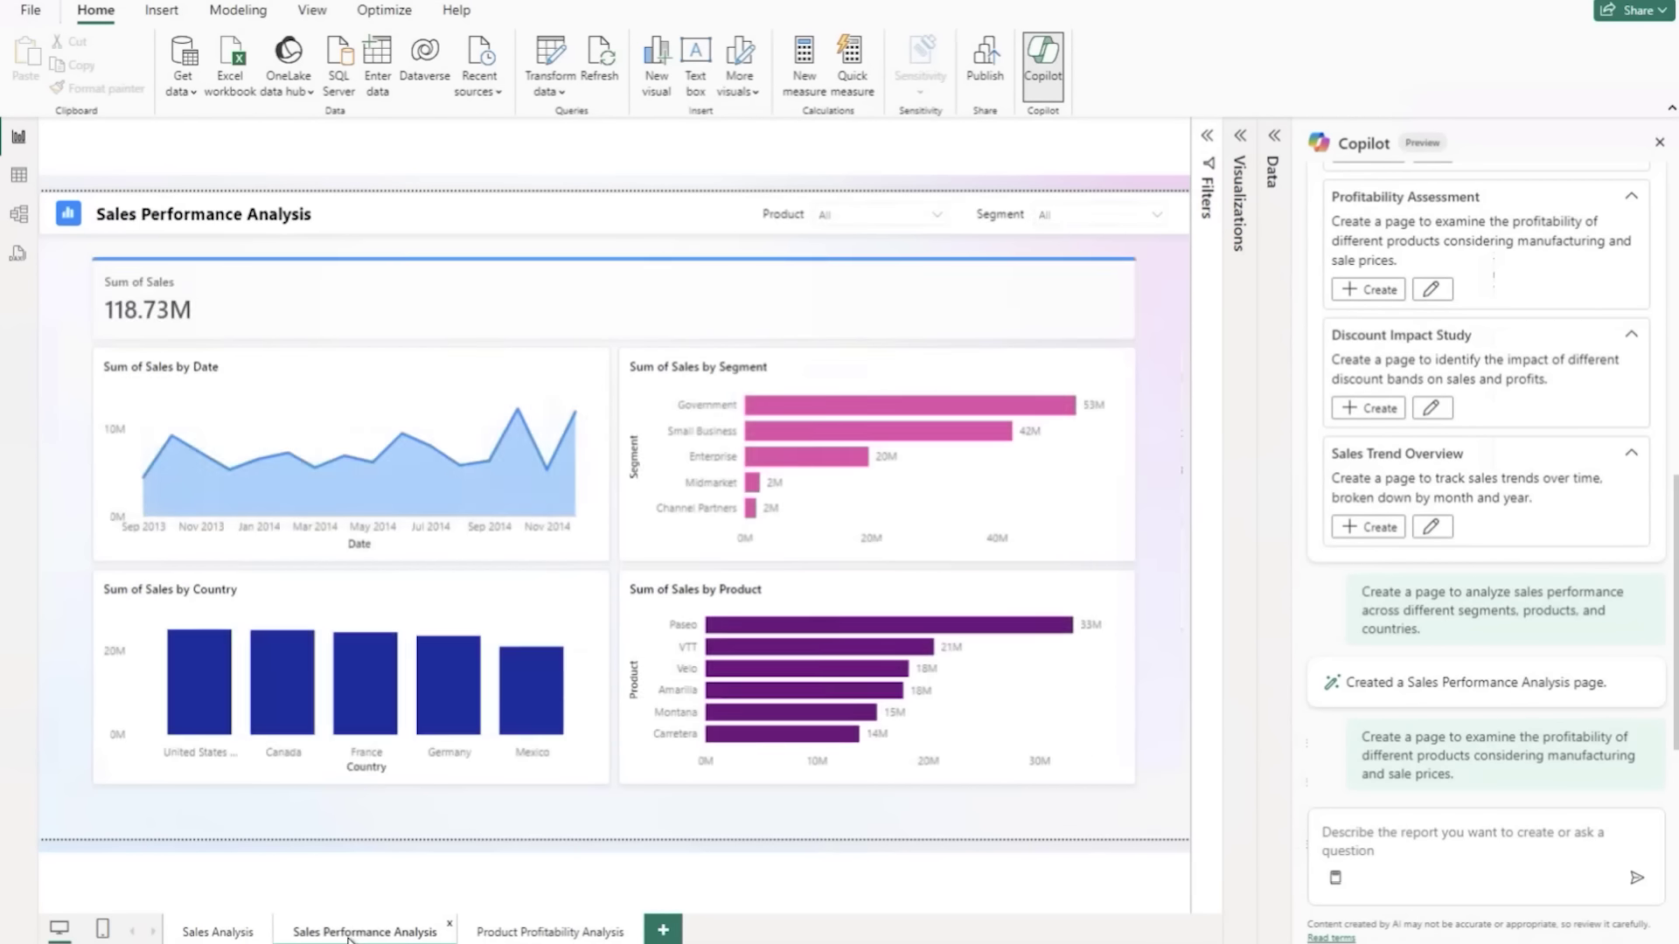
click(501, 934)
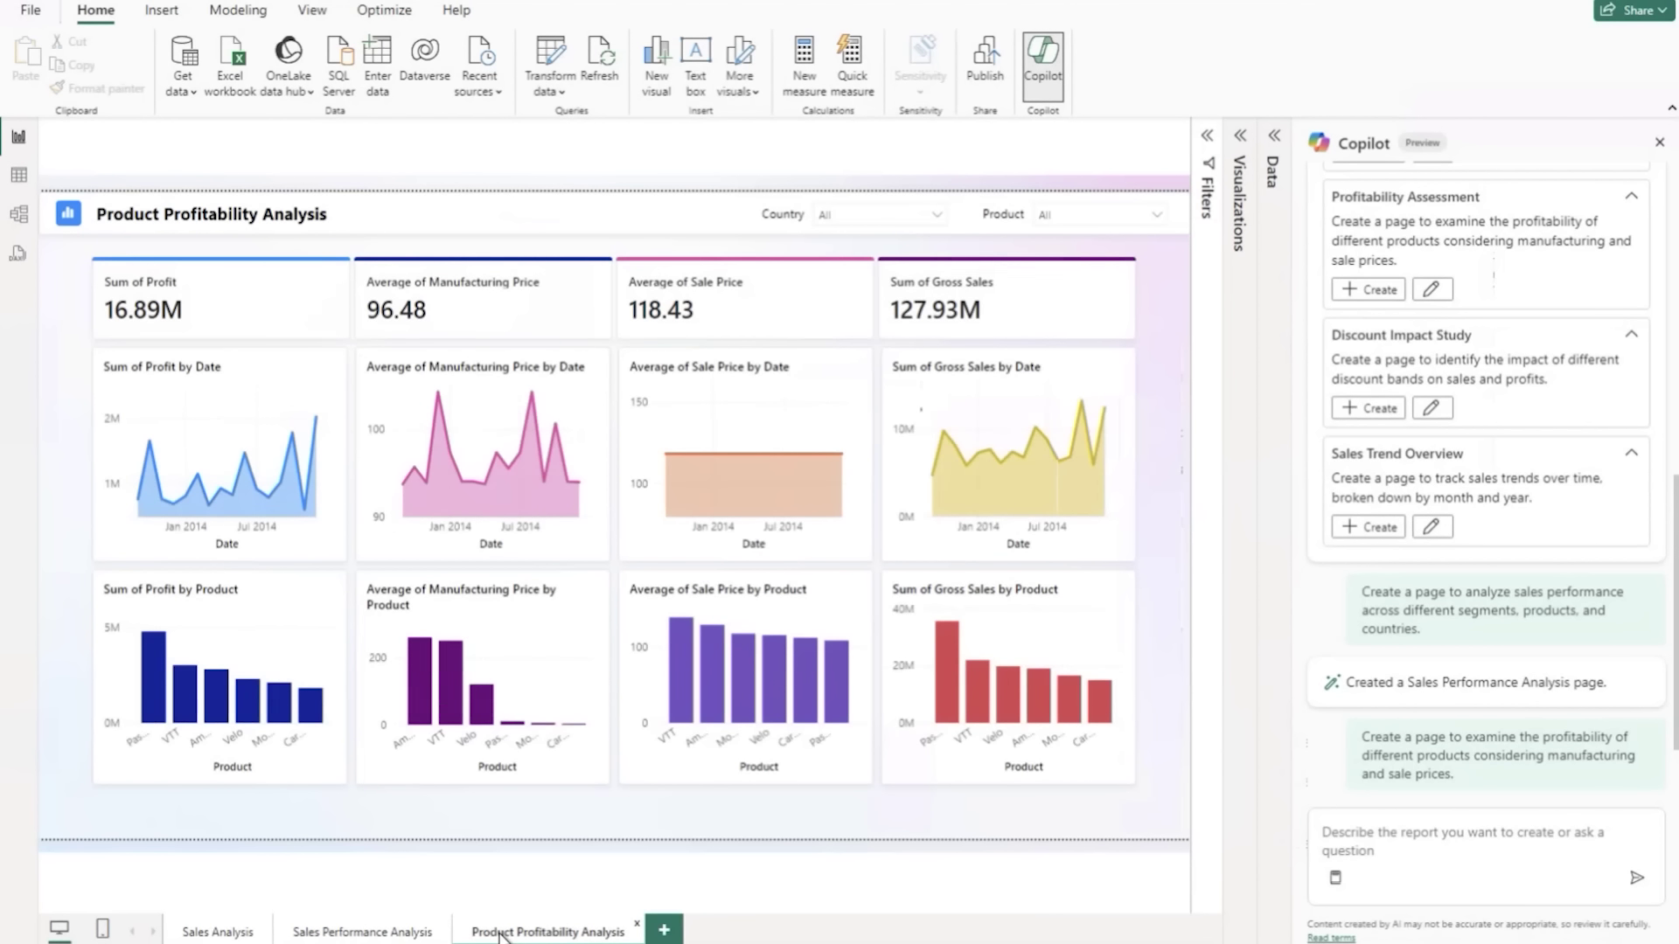
click(389, 934)
click(219, 938)
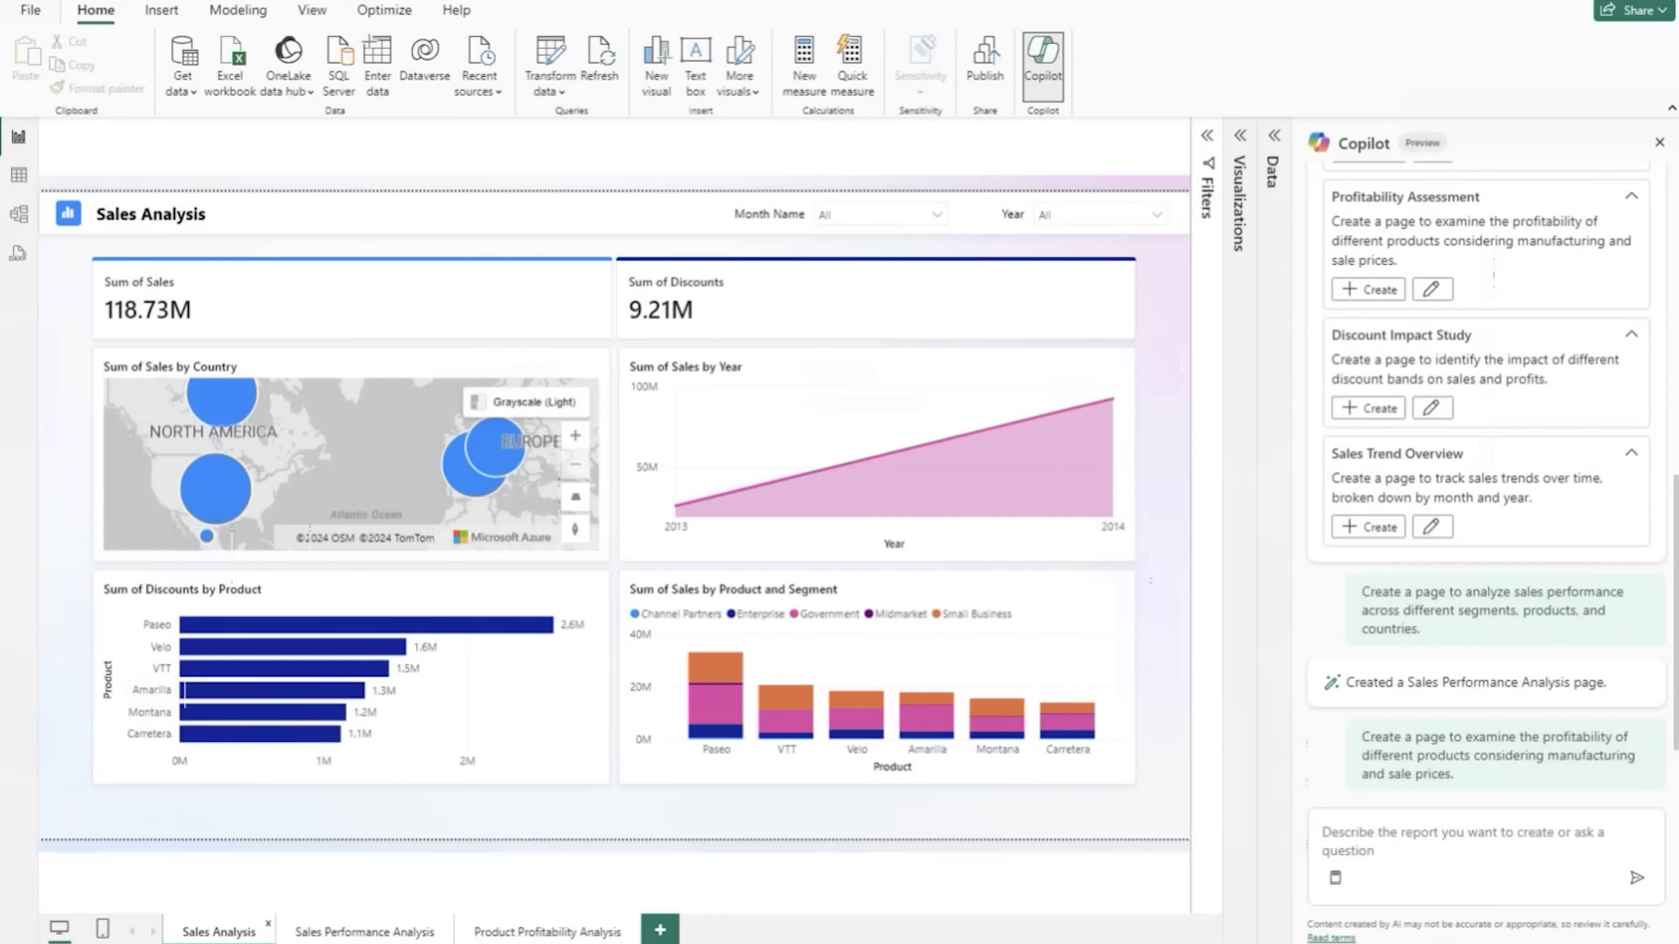
click(544, 883)
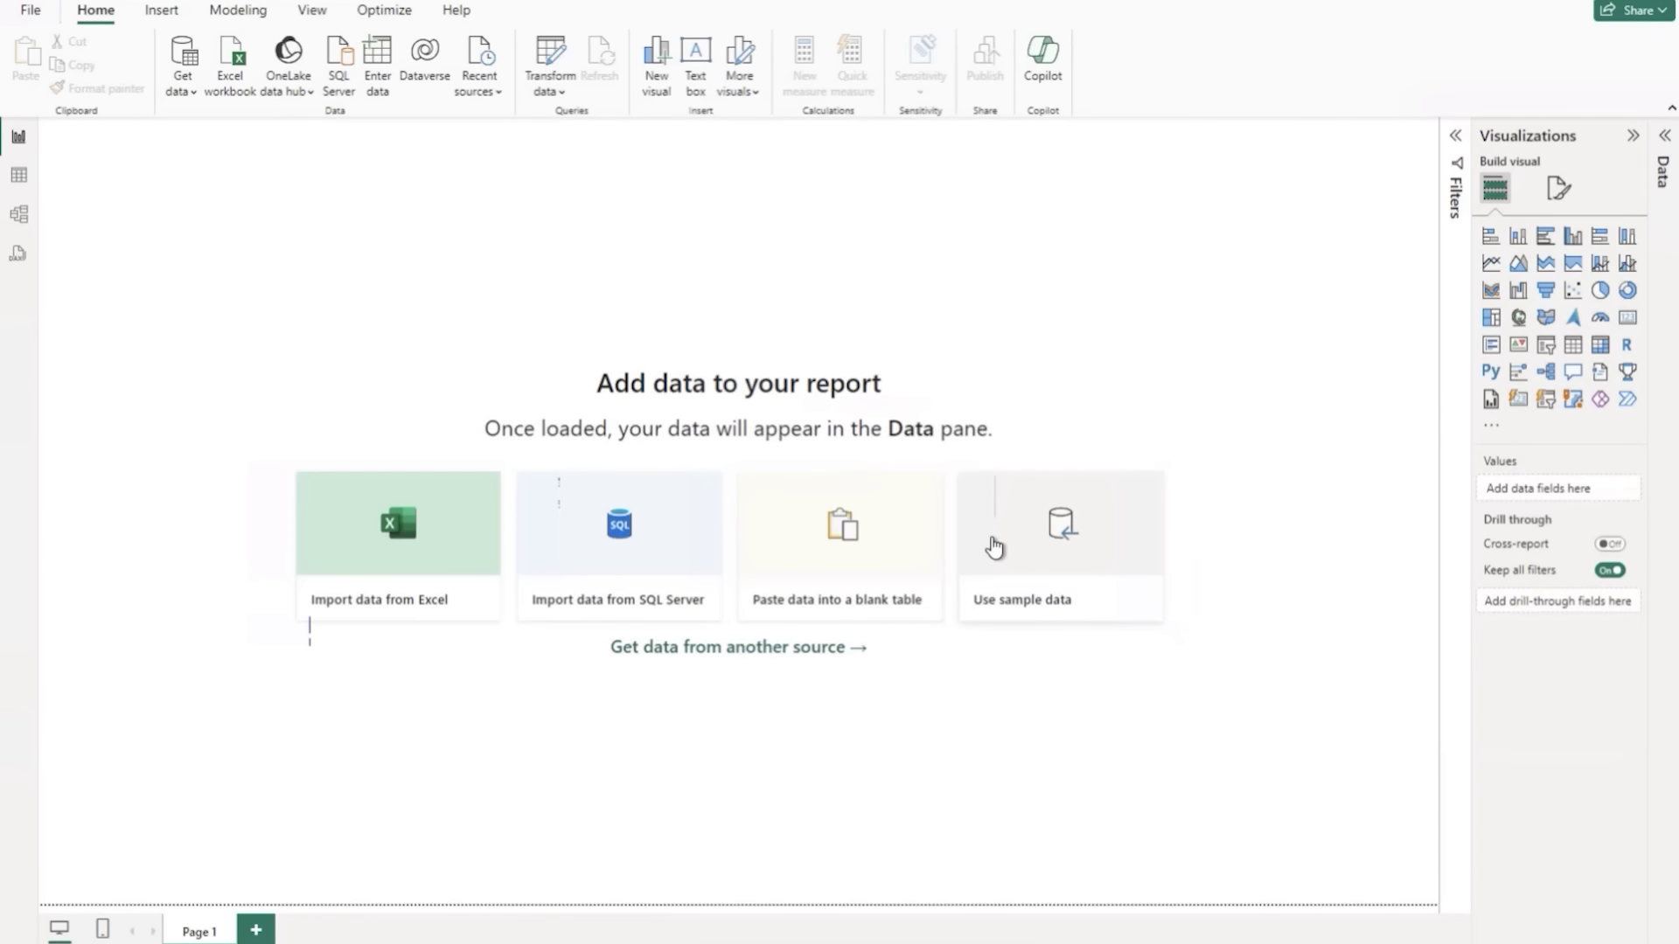
Load the Financial Sample data, importing only the financials table.
click(1049, 579)
click(962, 621)
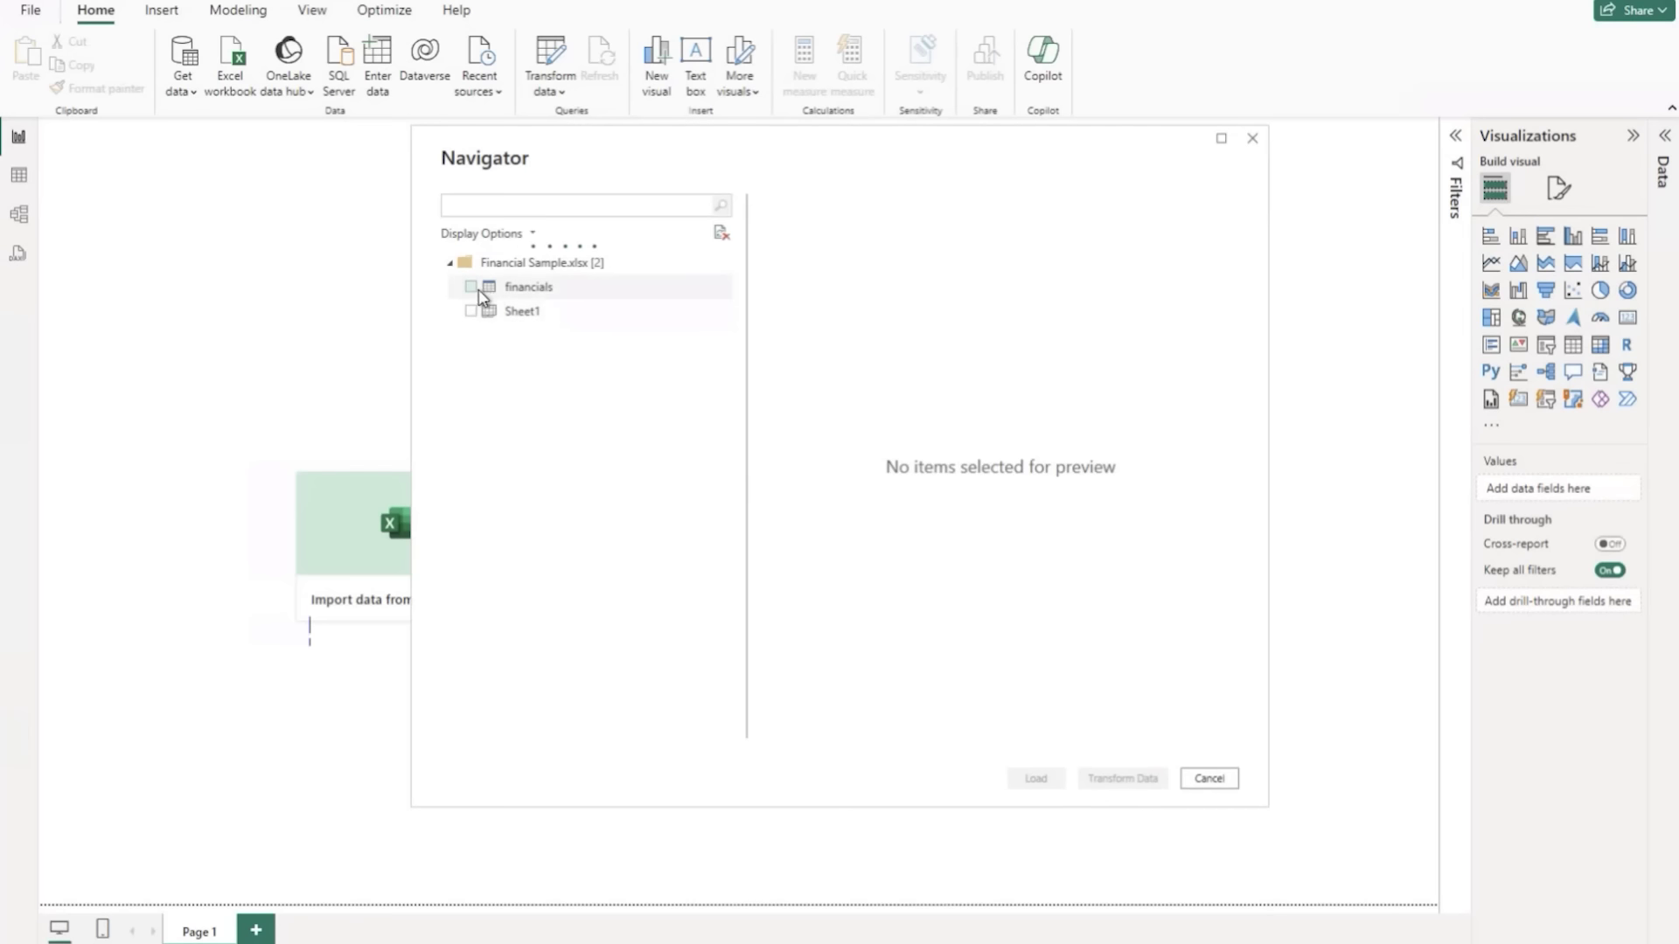
click(472, 288)
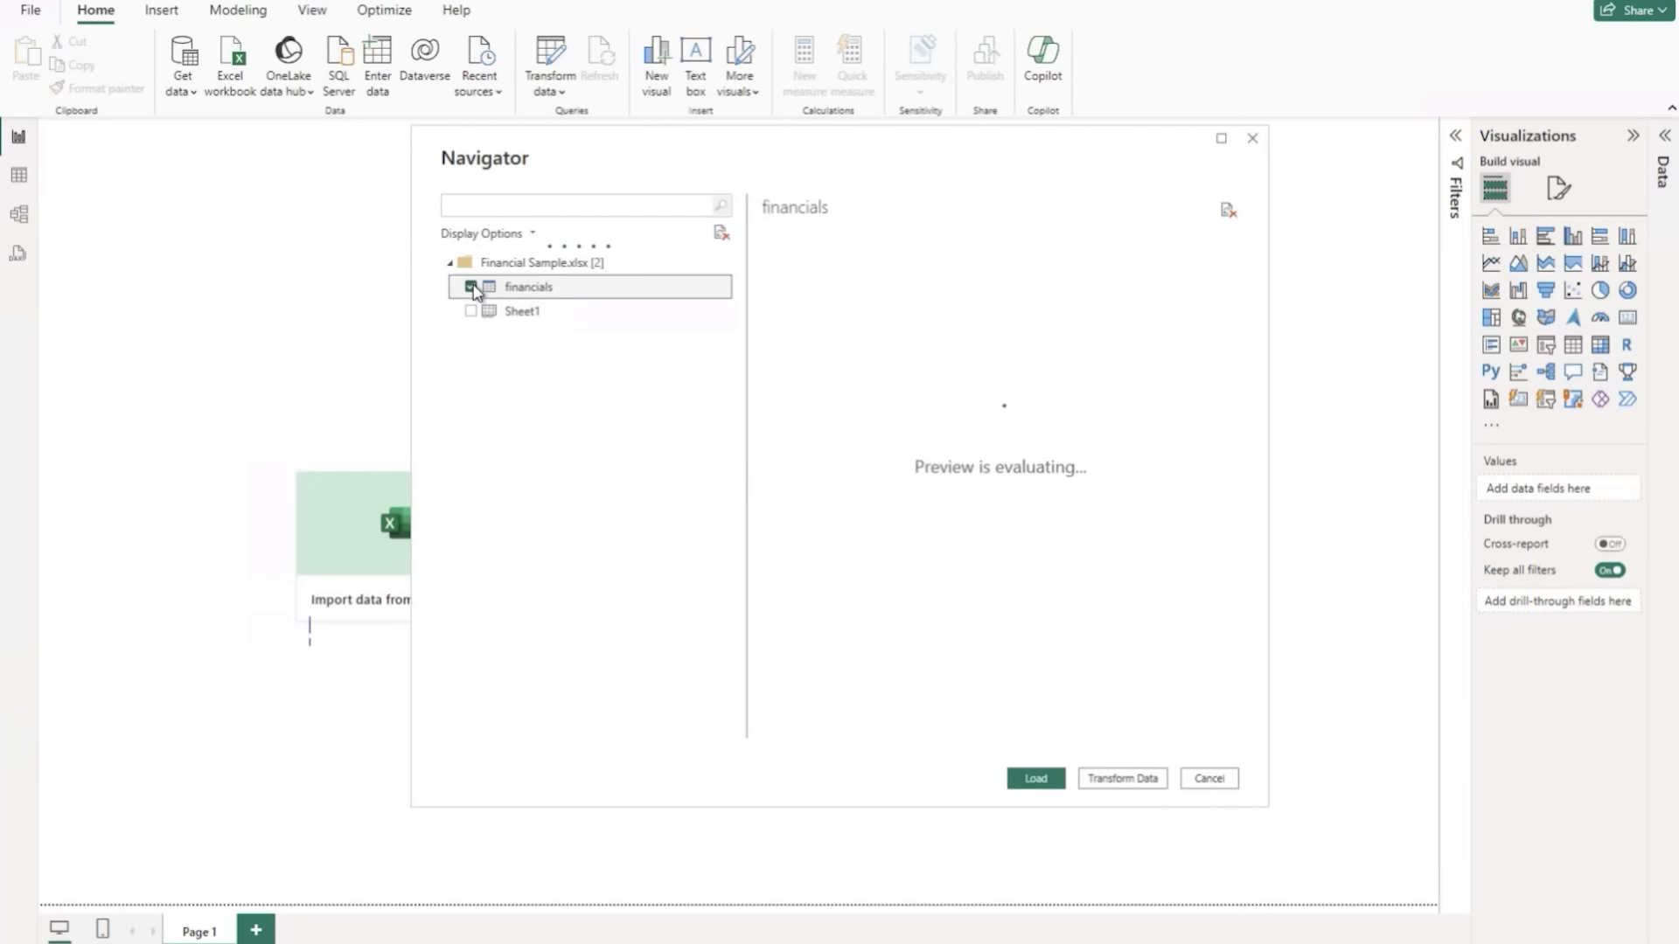
click(1036, 779)
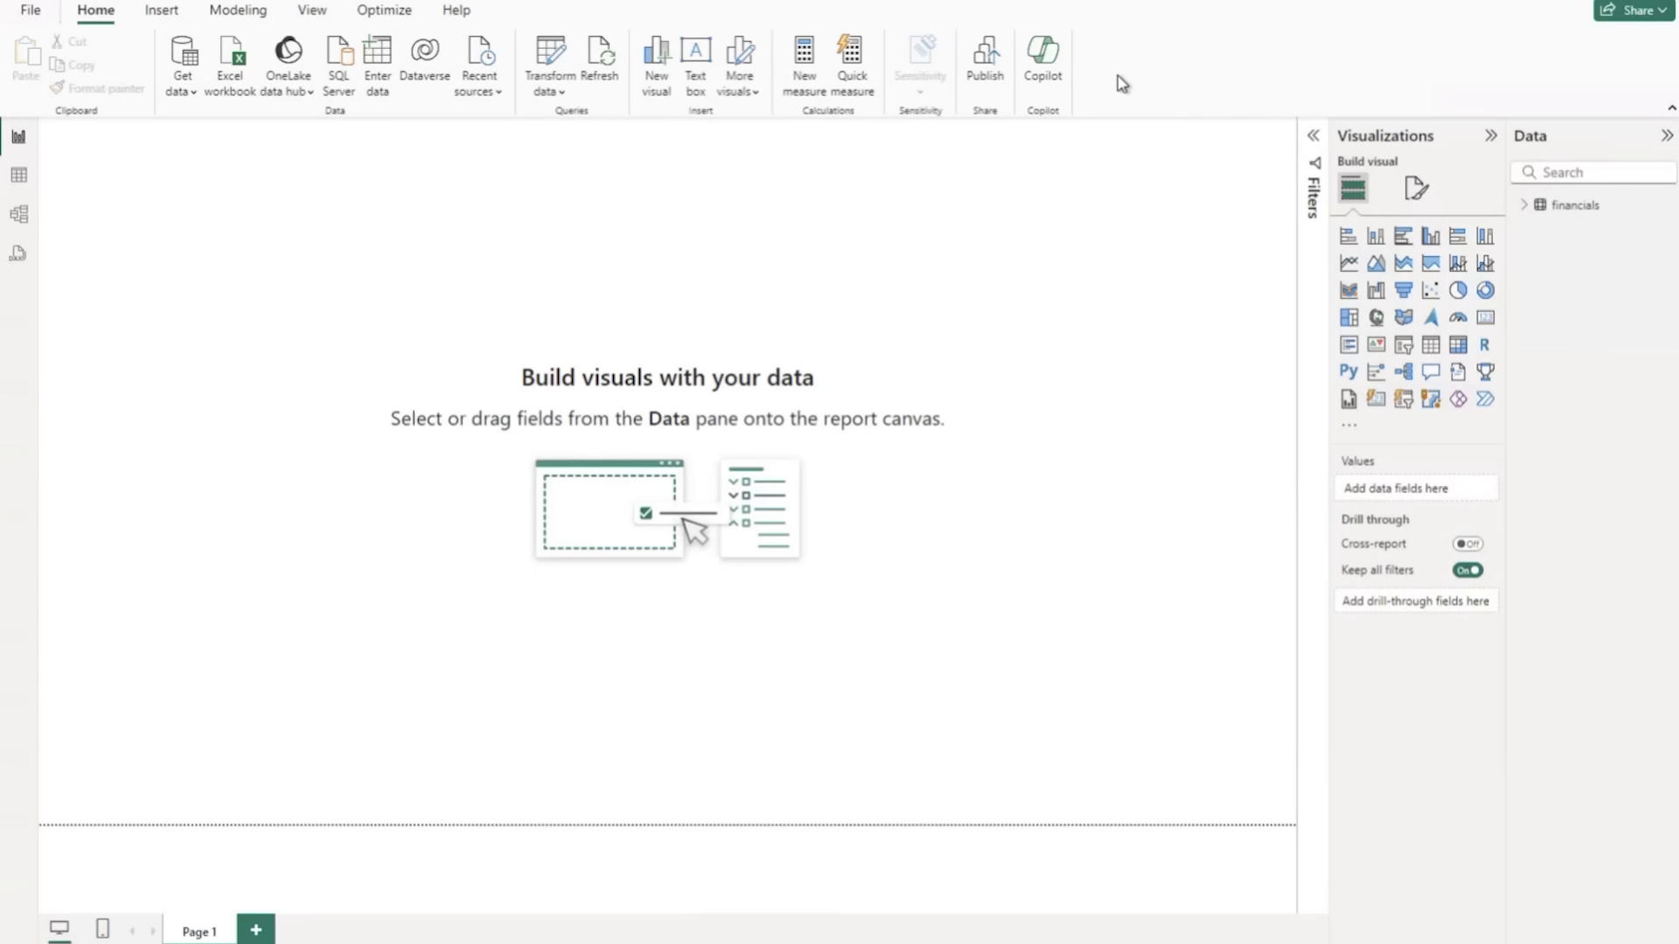
Open Copilot and ask it to 'Suggest content for this report'.
click(1044, 55)
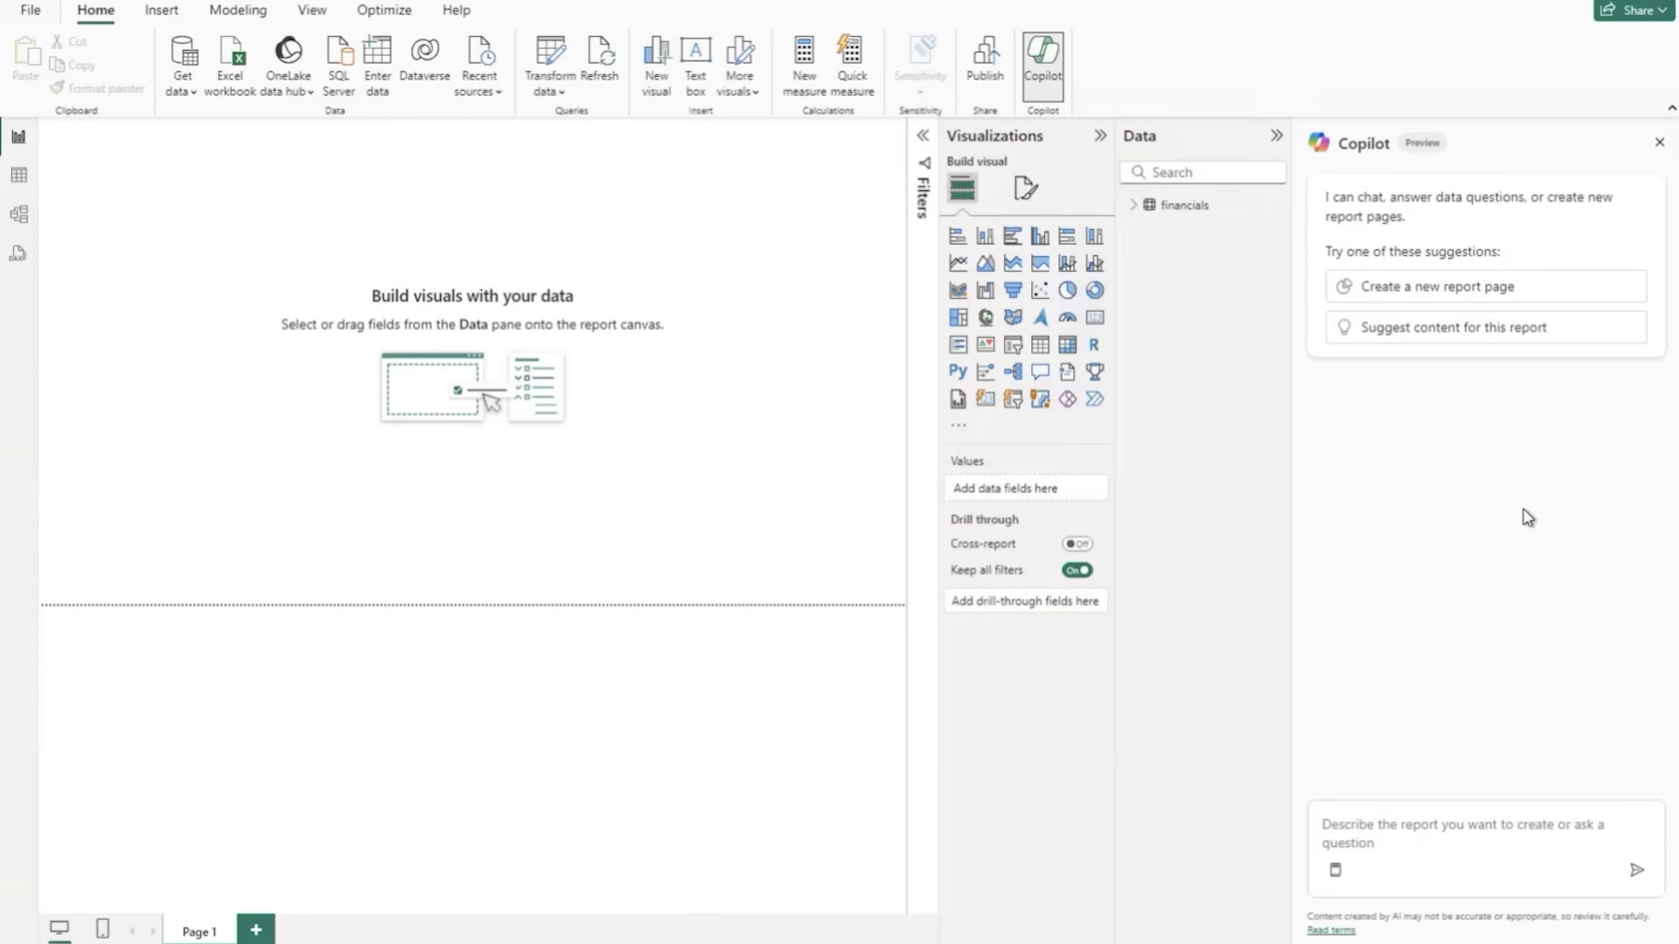
click(1469, 328)
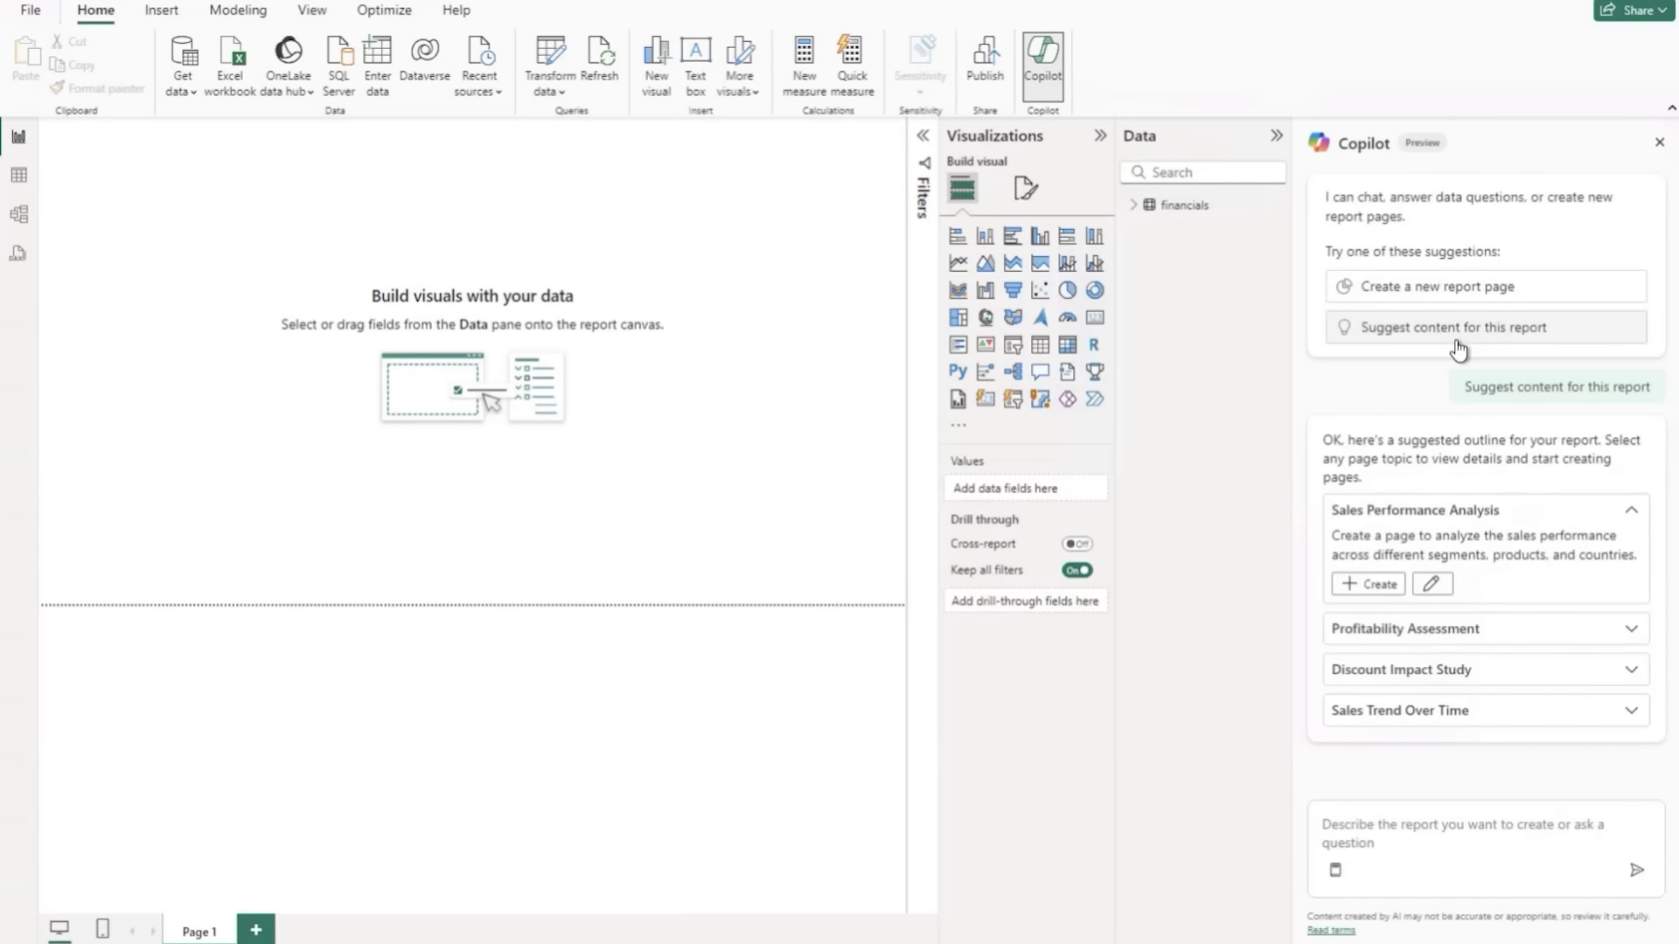
Have Copilot create the suggested Sales Performance Analysis page.
click(1380, 586)
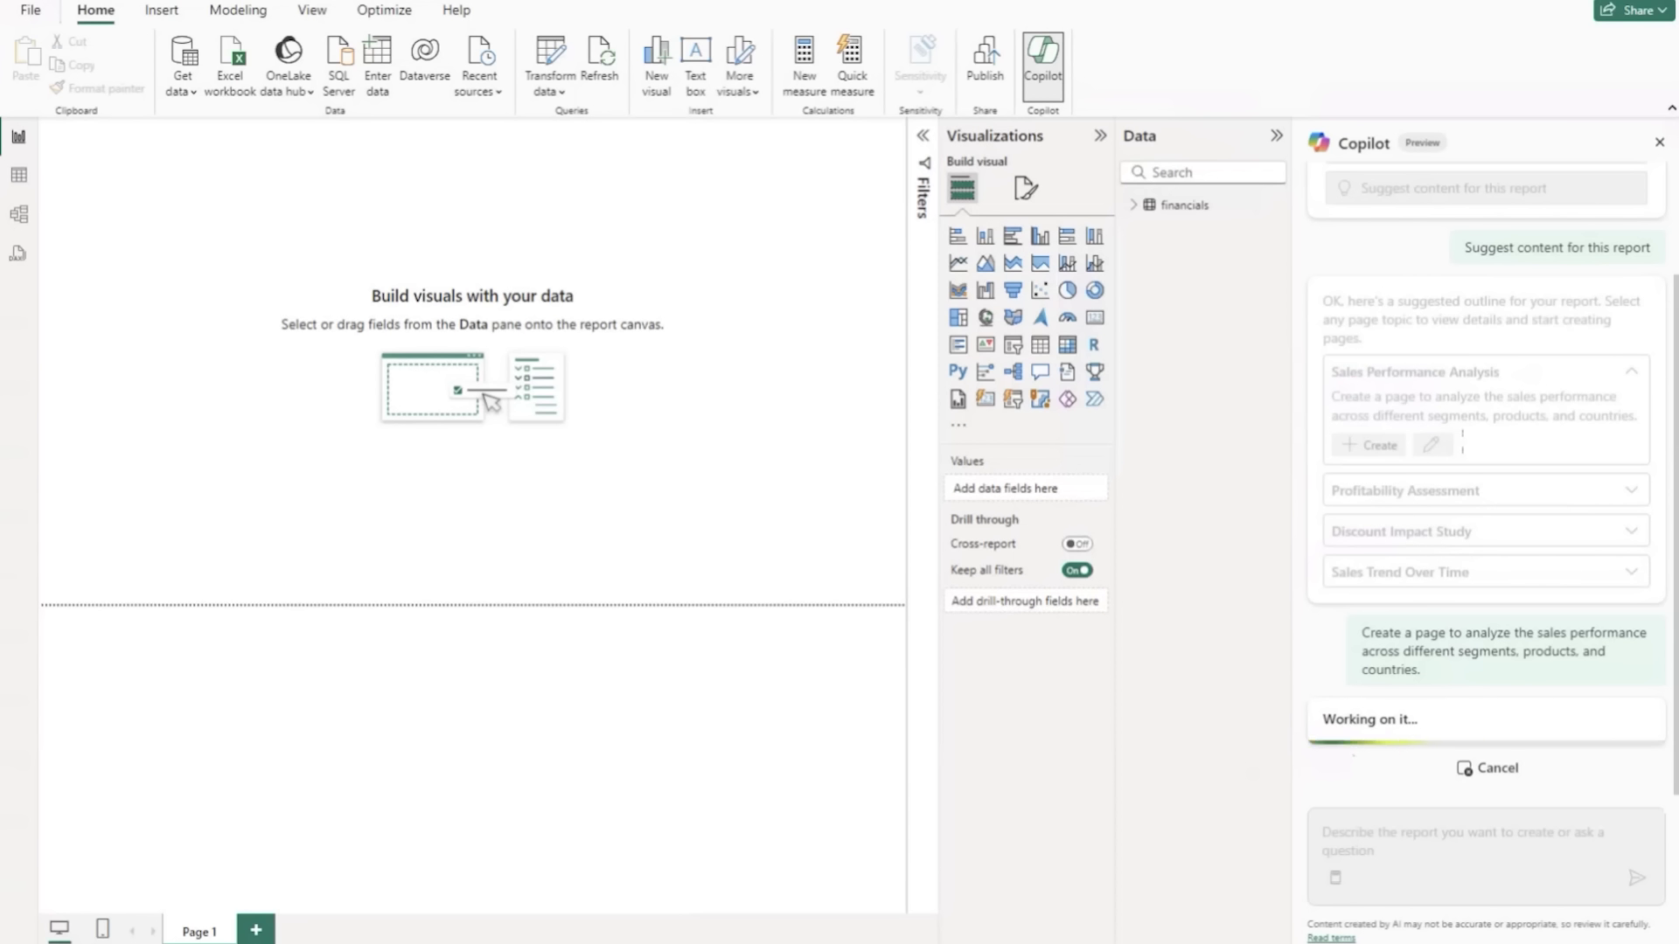
Switch to CoPilot Report 1 and show its Sales Performance Analysis page.
mouse_move(411, 902)
click(354, 903)
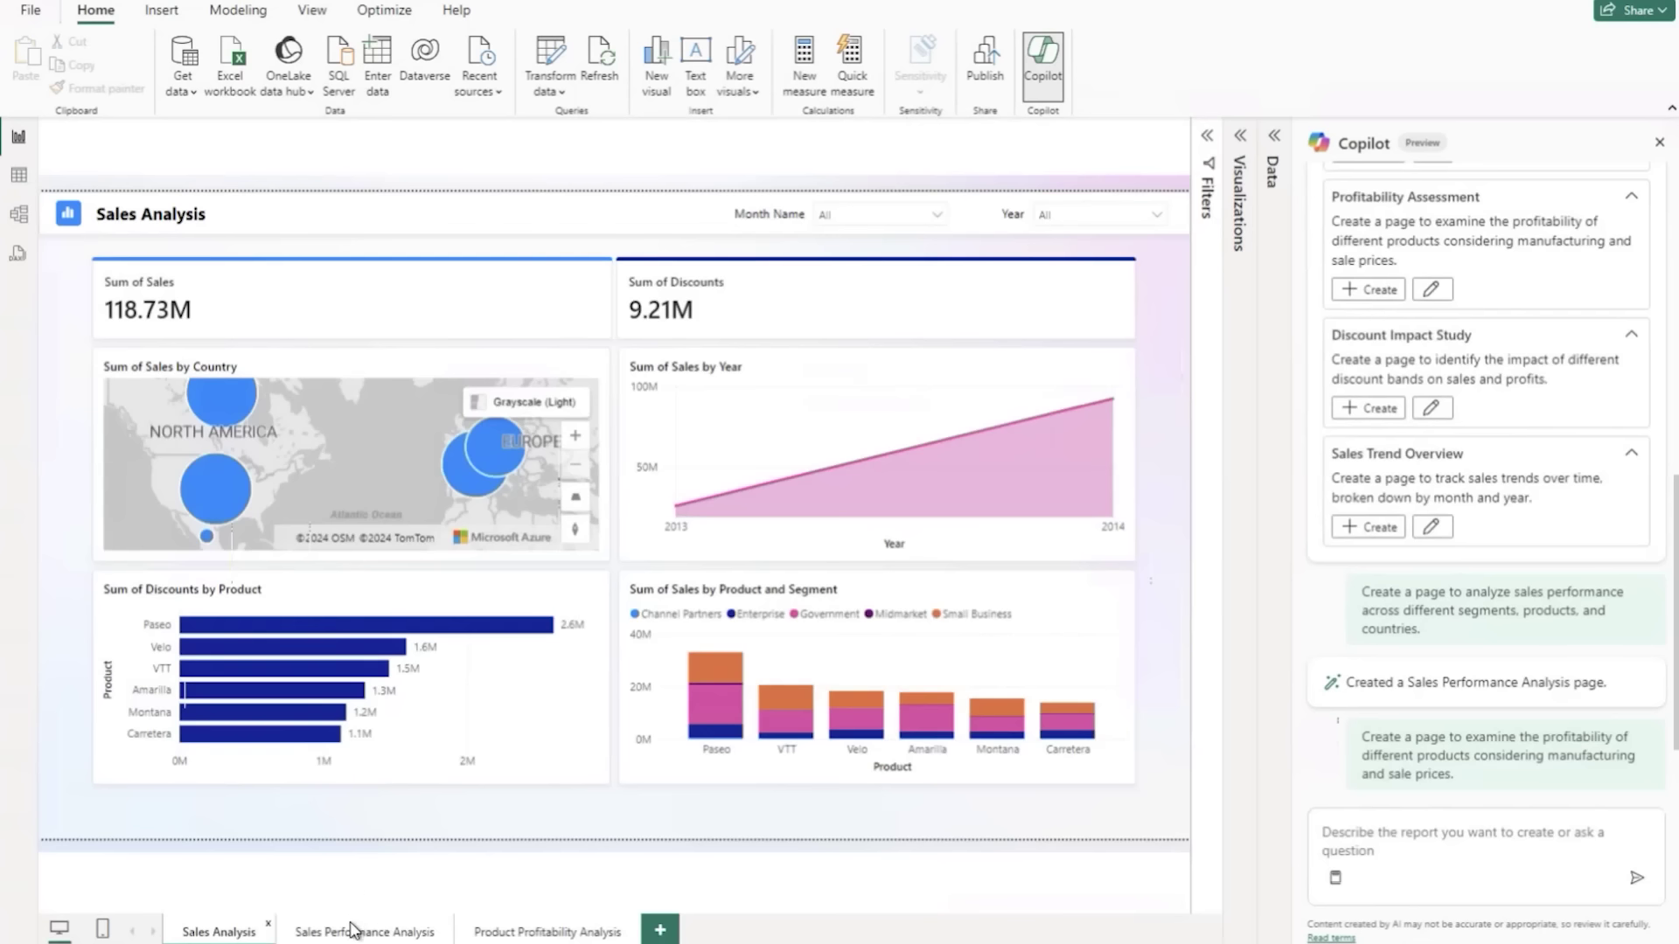
click(352, 929)
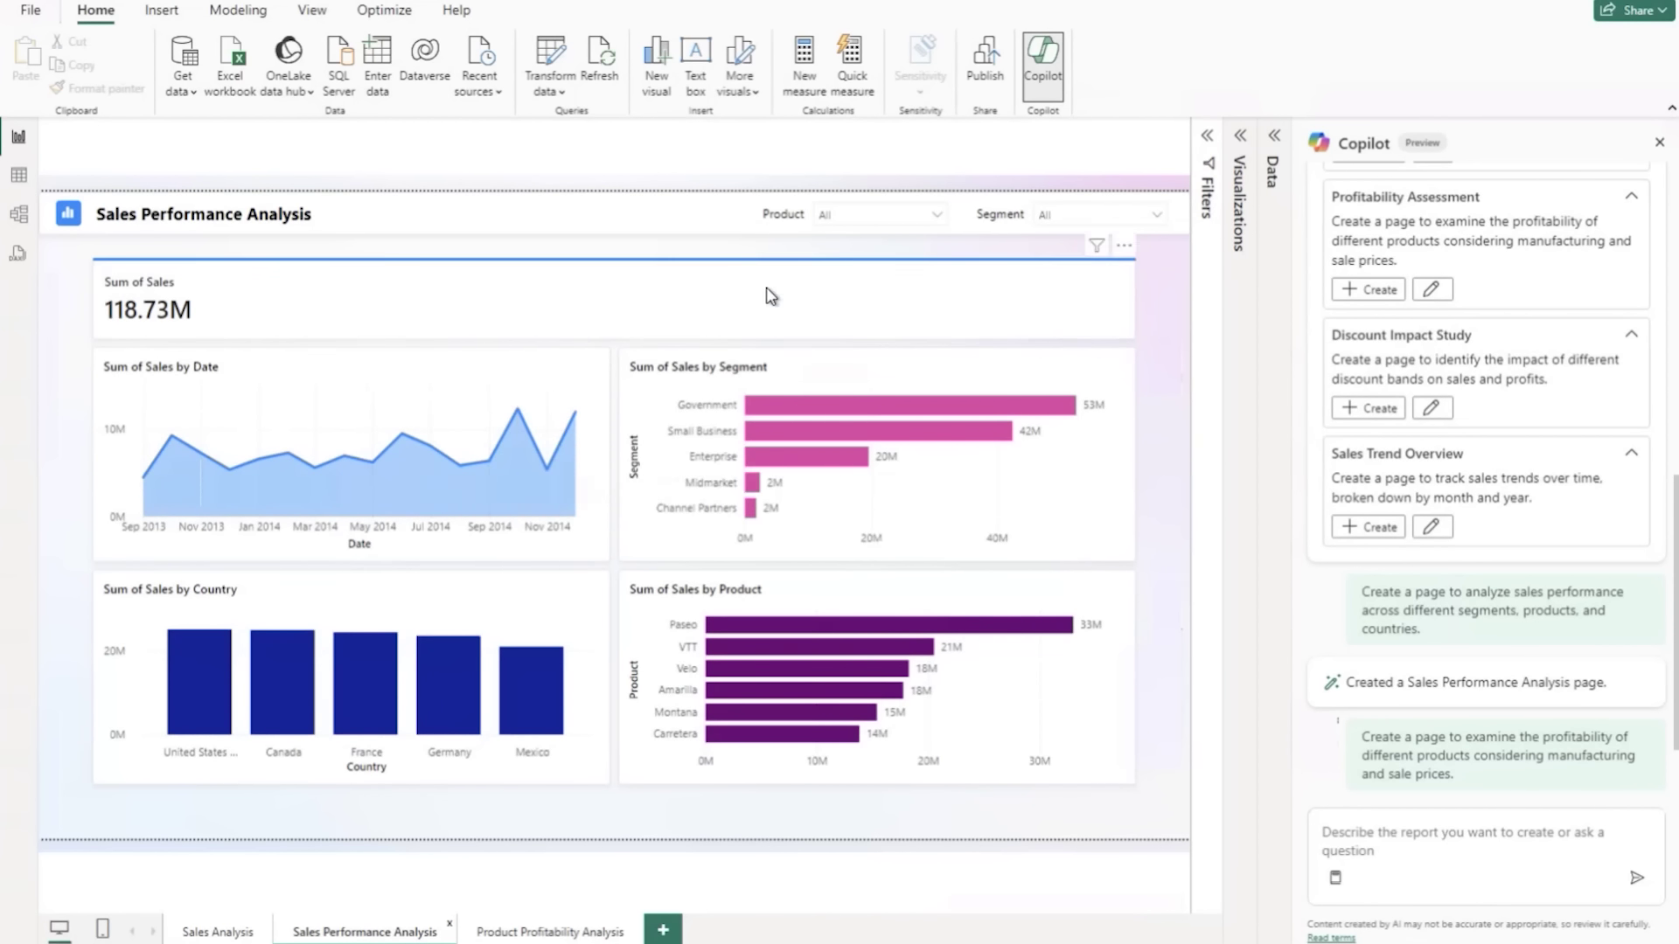
Try the Carretera, Montana and Paseo product and Government segment filters, then reset both slicers to All.
click(849, 210)
click(857, 280)
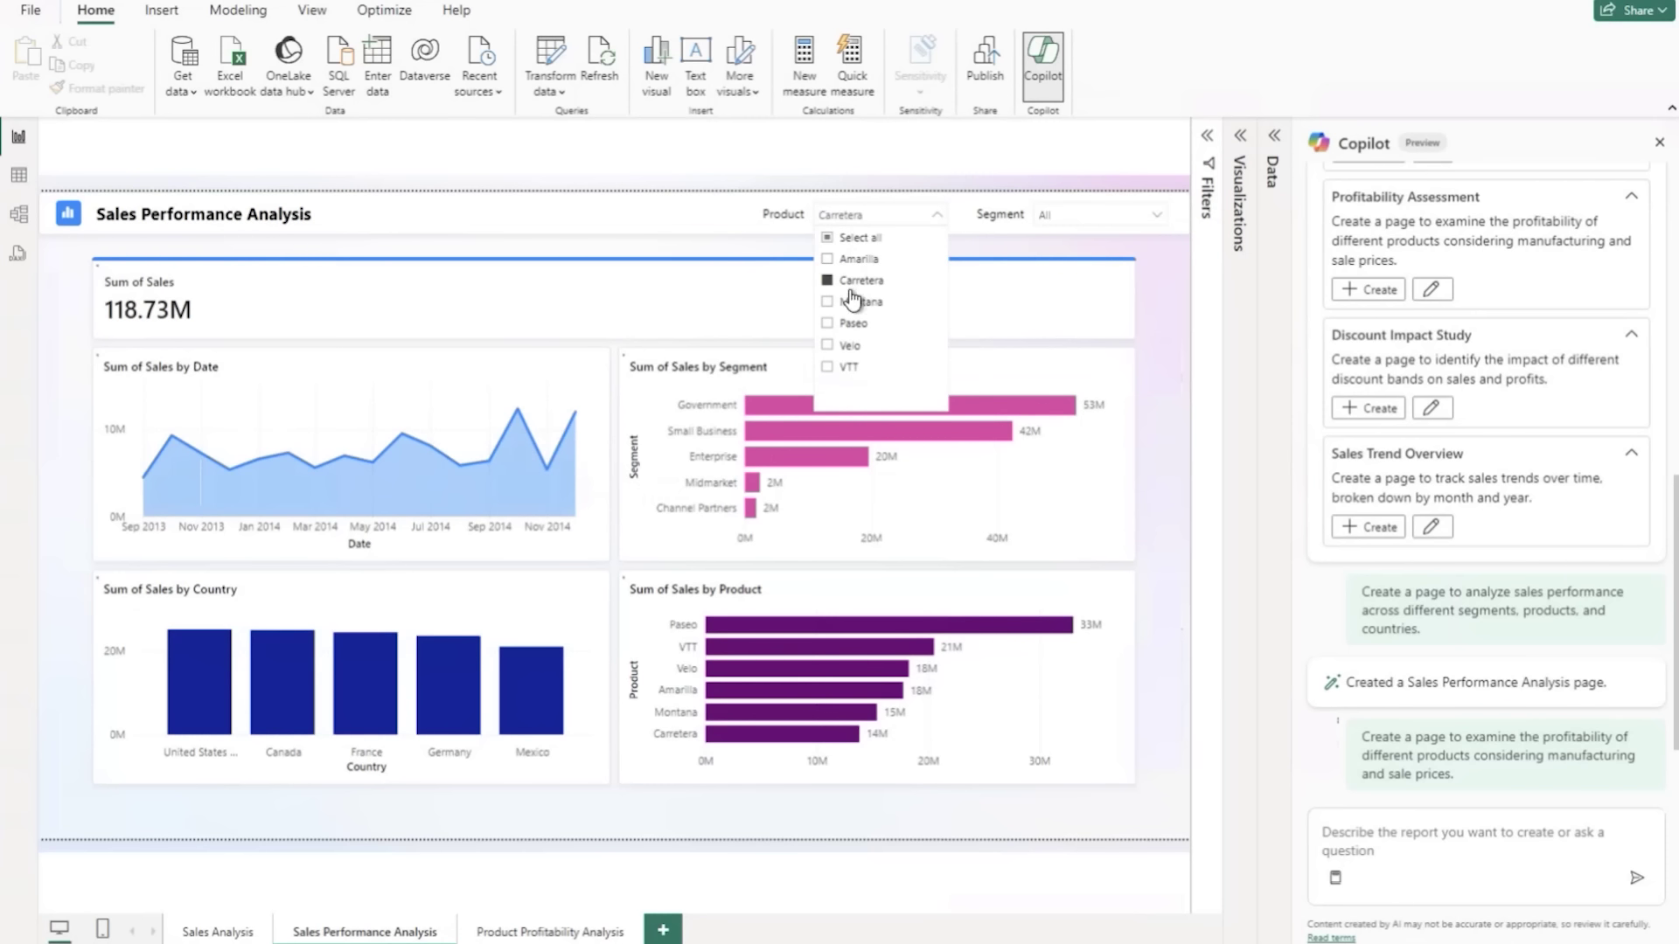
click(848, 302)
click(848, 323)
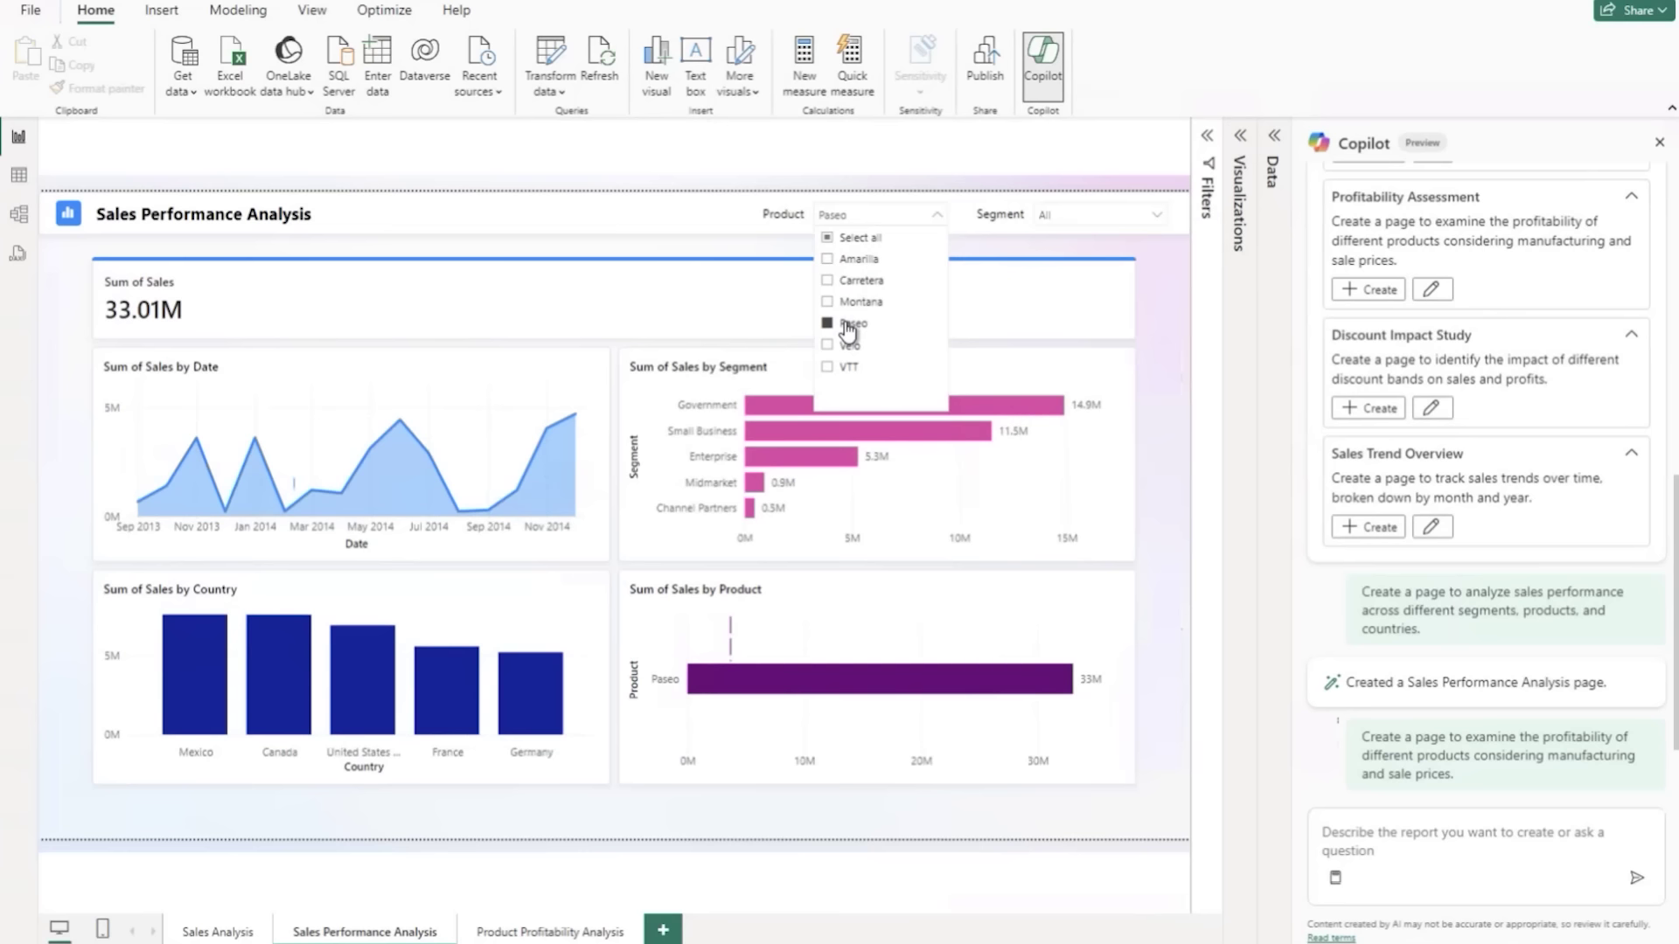
click(848, 323)
click(1067, 215)
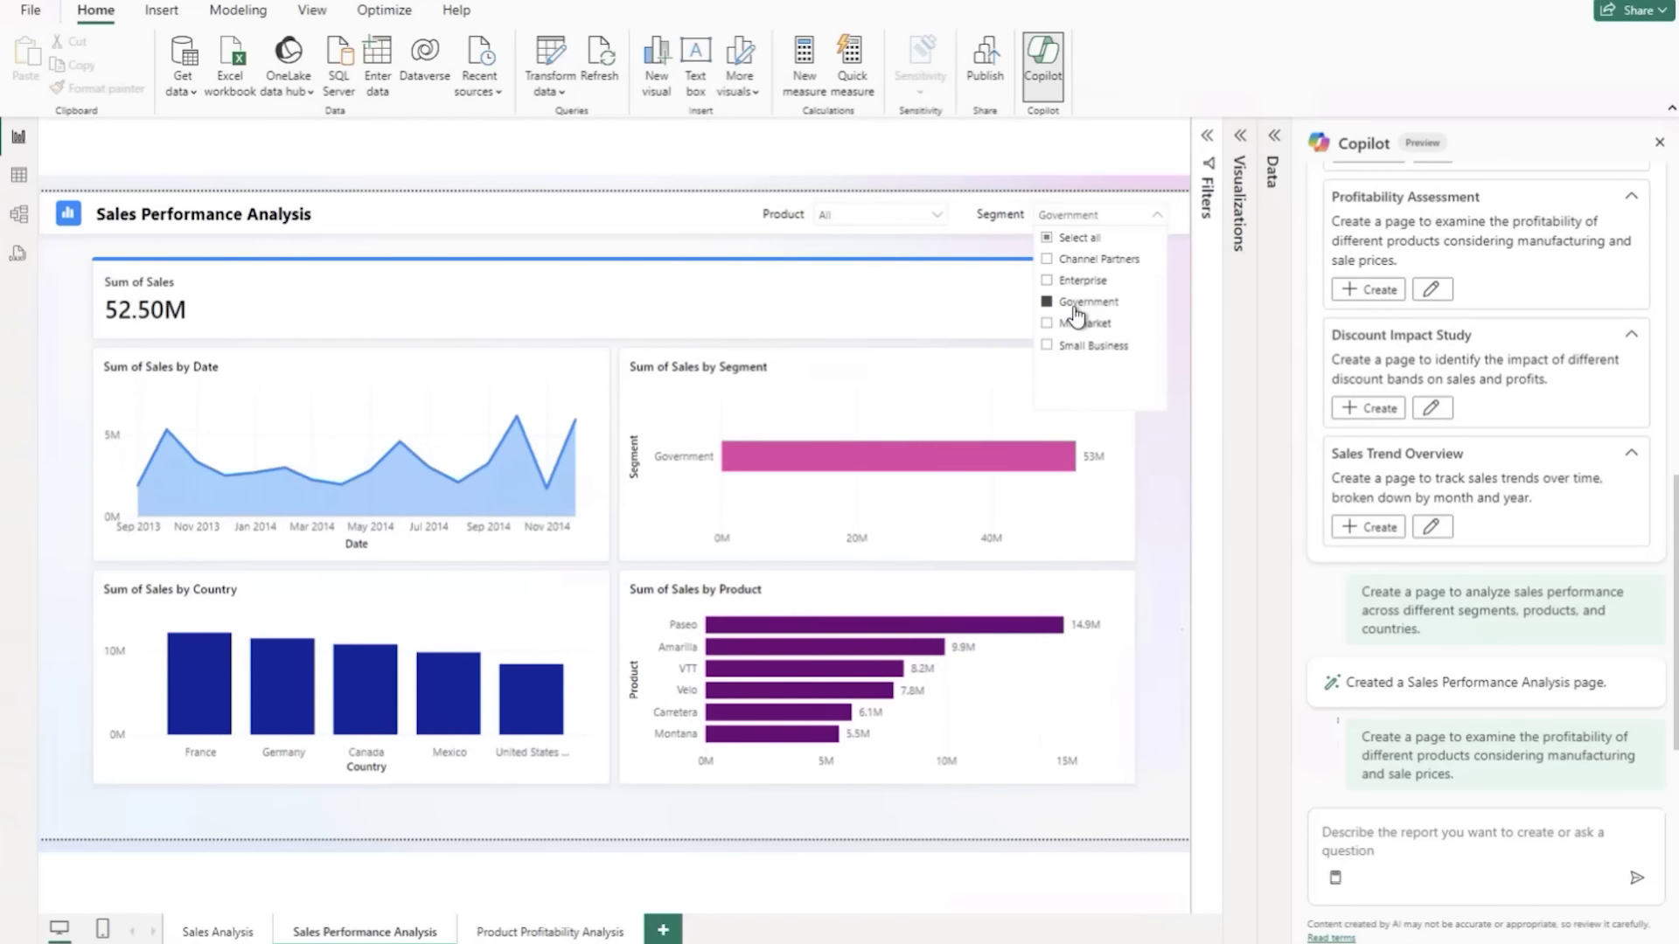
click(1078, 239)
click(1077, 222)
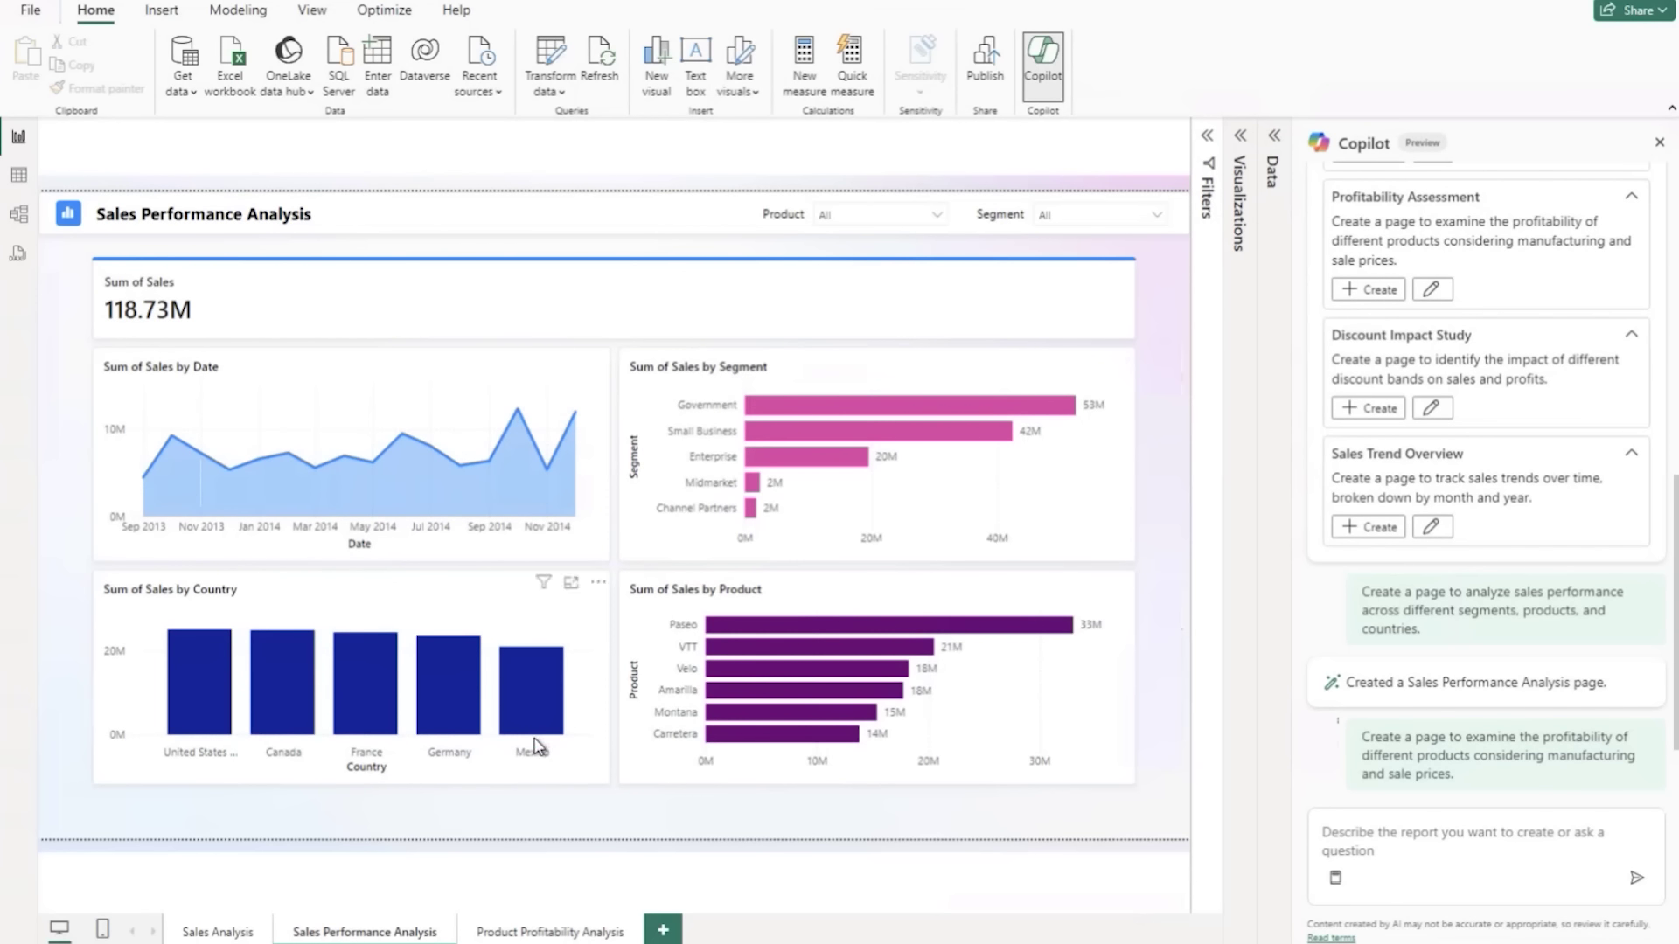
In the untitled report, collapse the Filters, Visualizations and Data panes to widen the canvas.
click(523, 932)
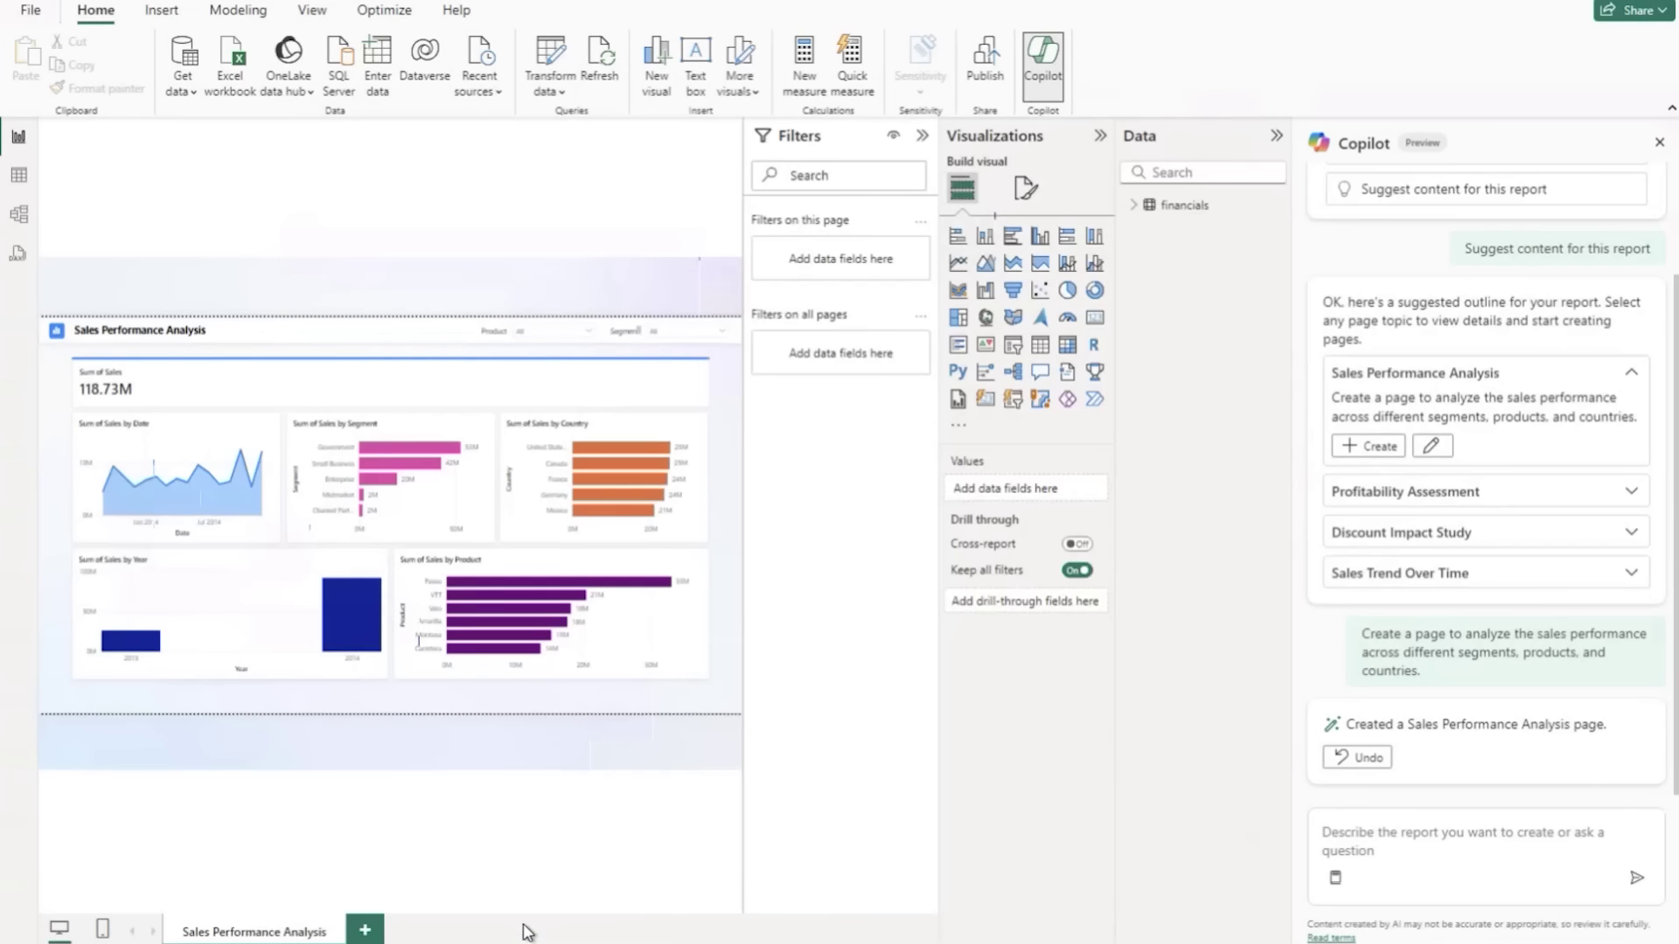
click(923, 136)
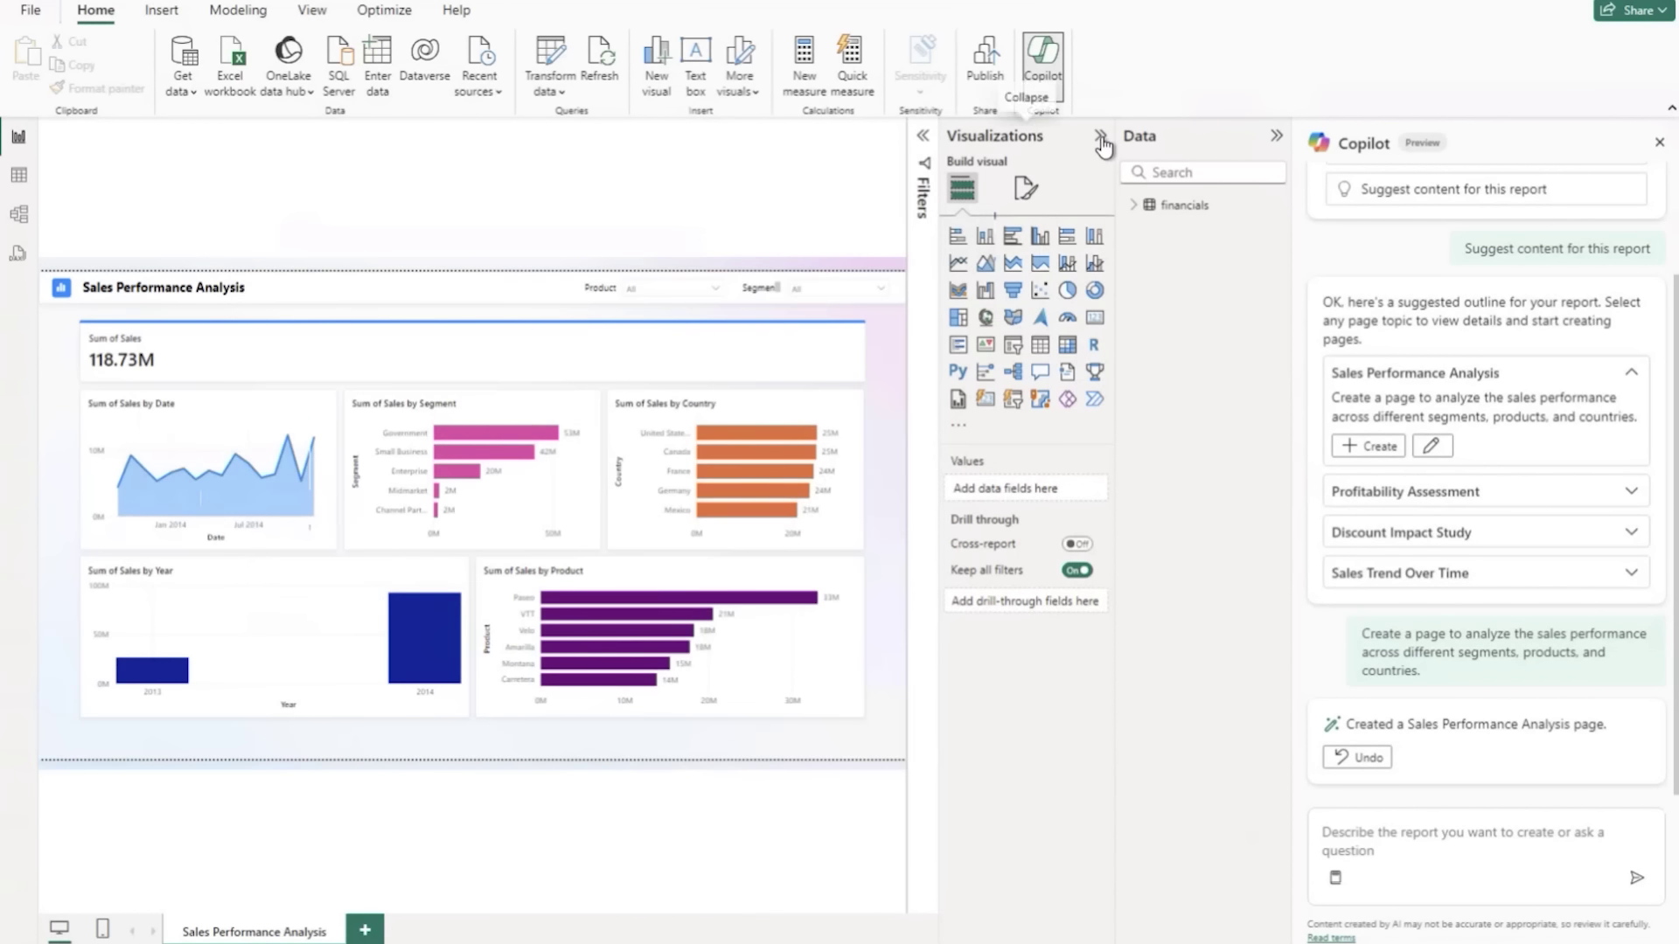
click(1101, 140)
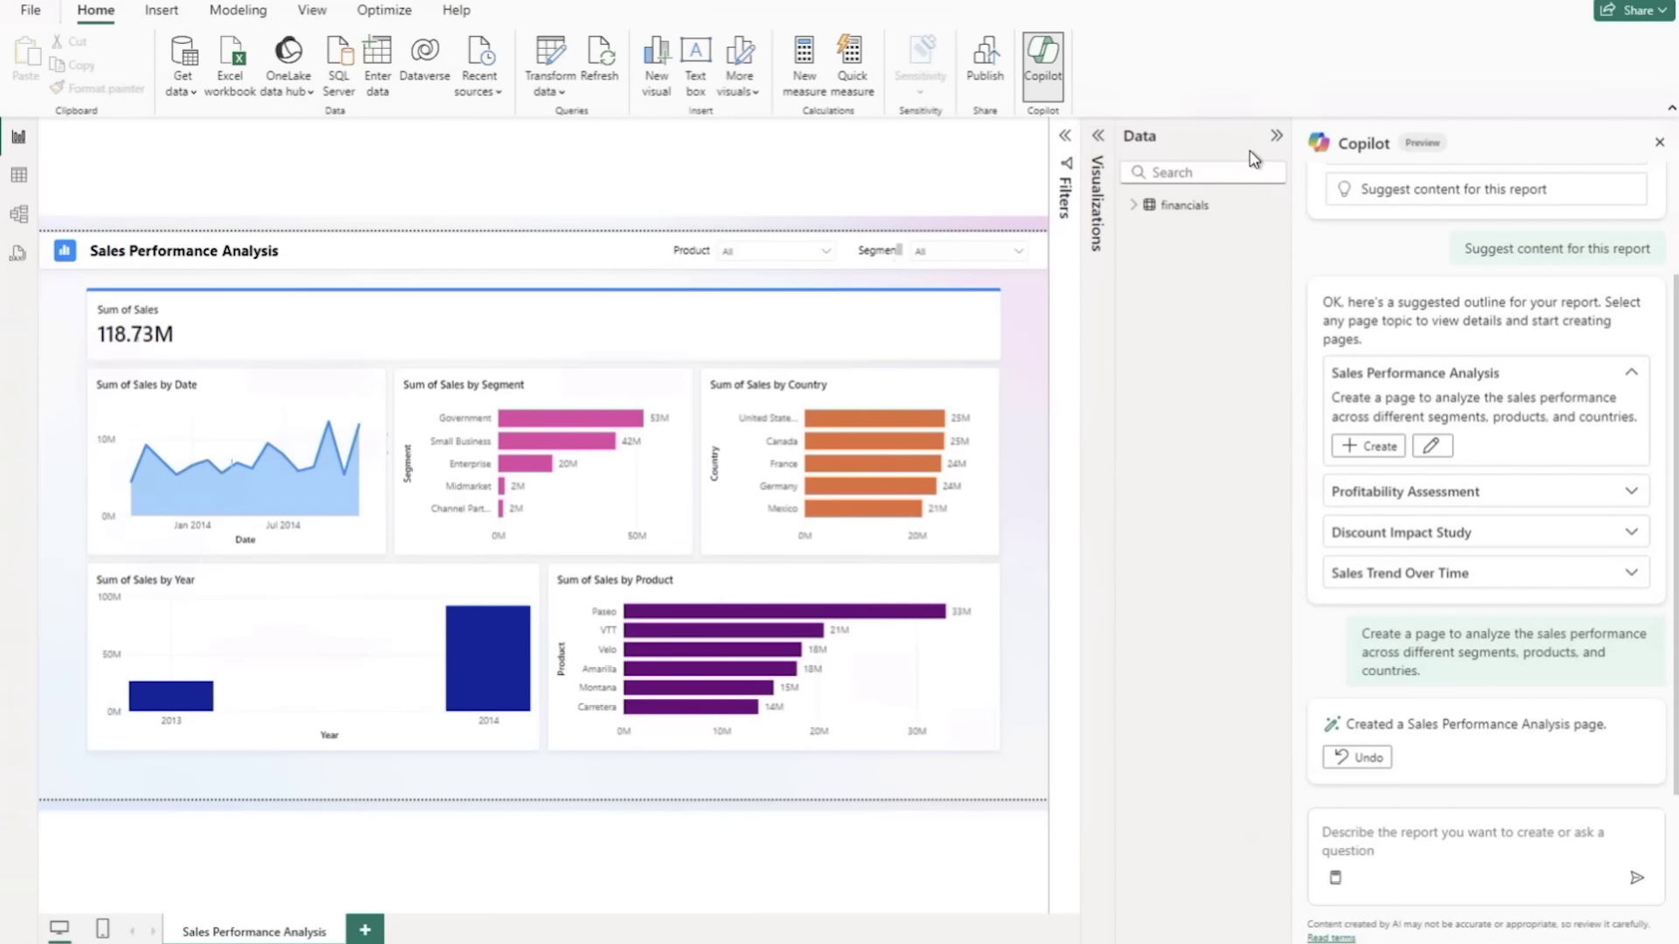
click(1276, 137)
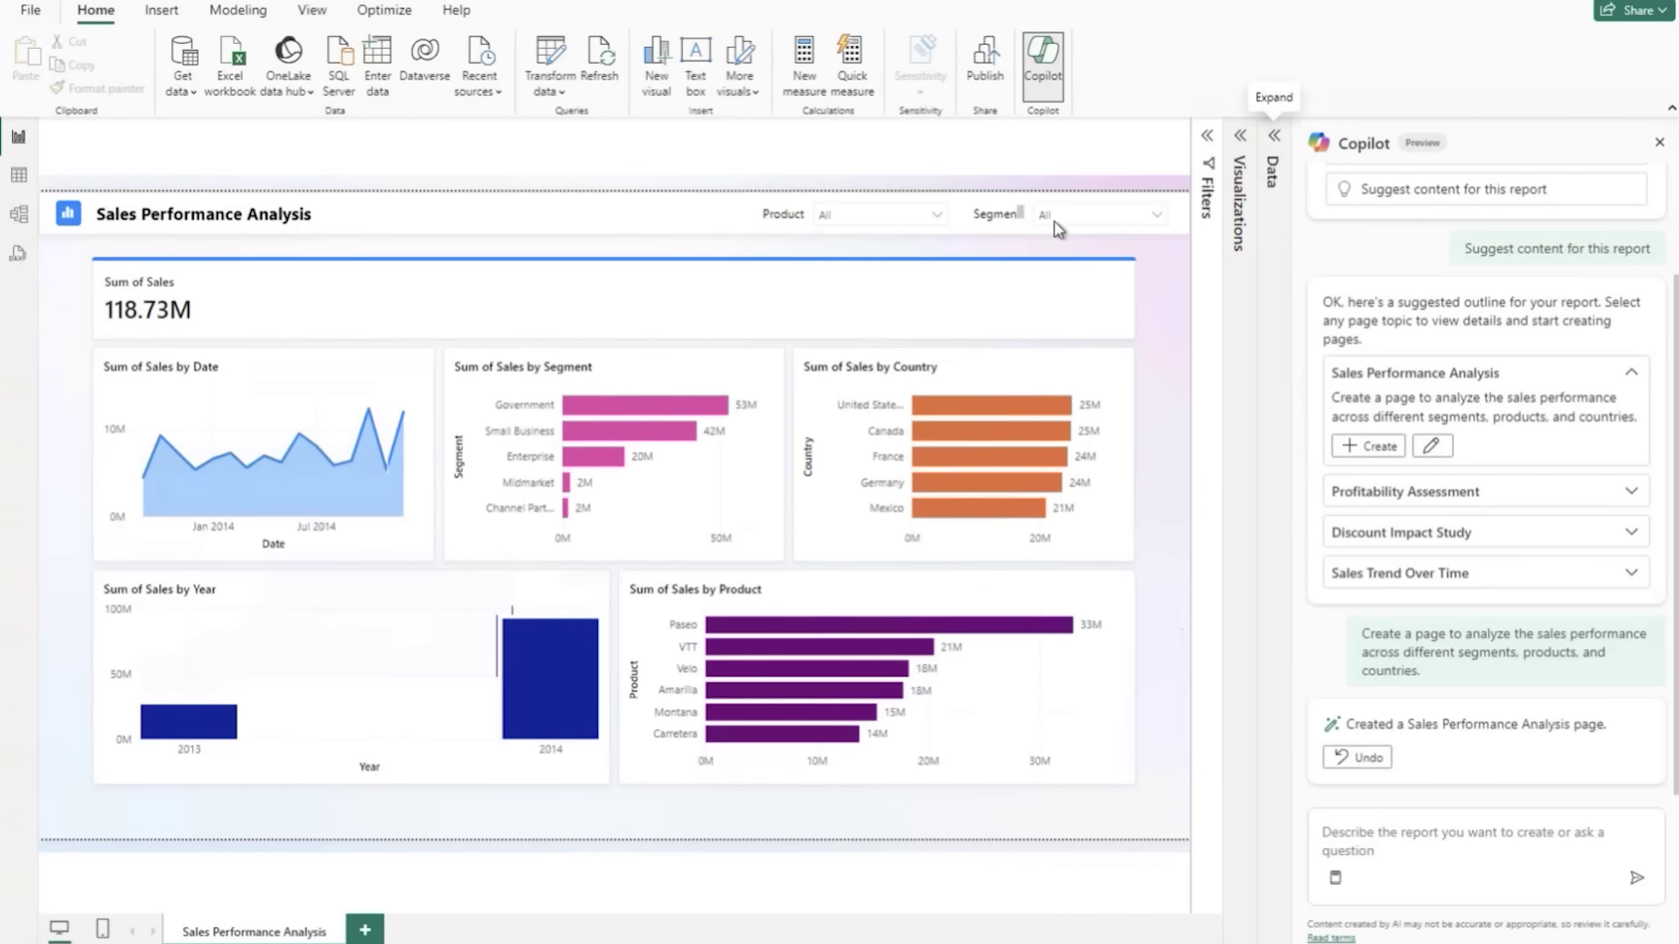
click(448, 612)
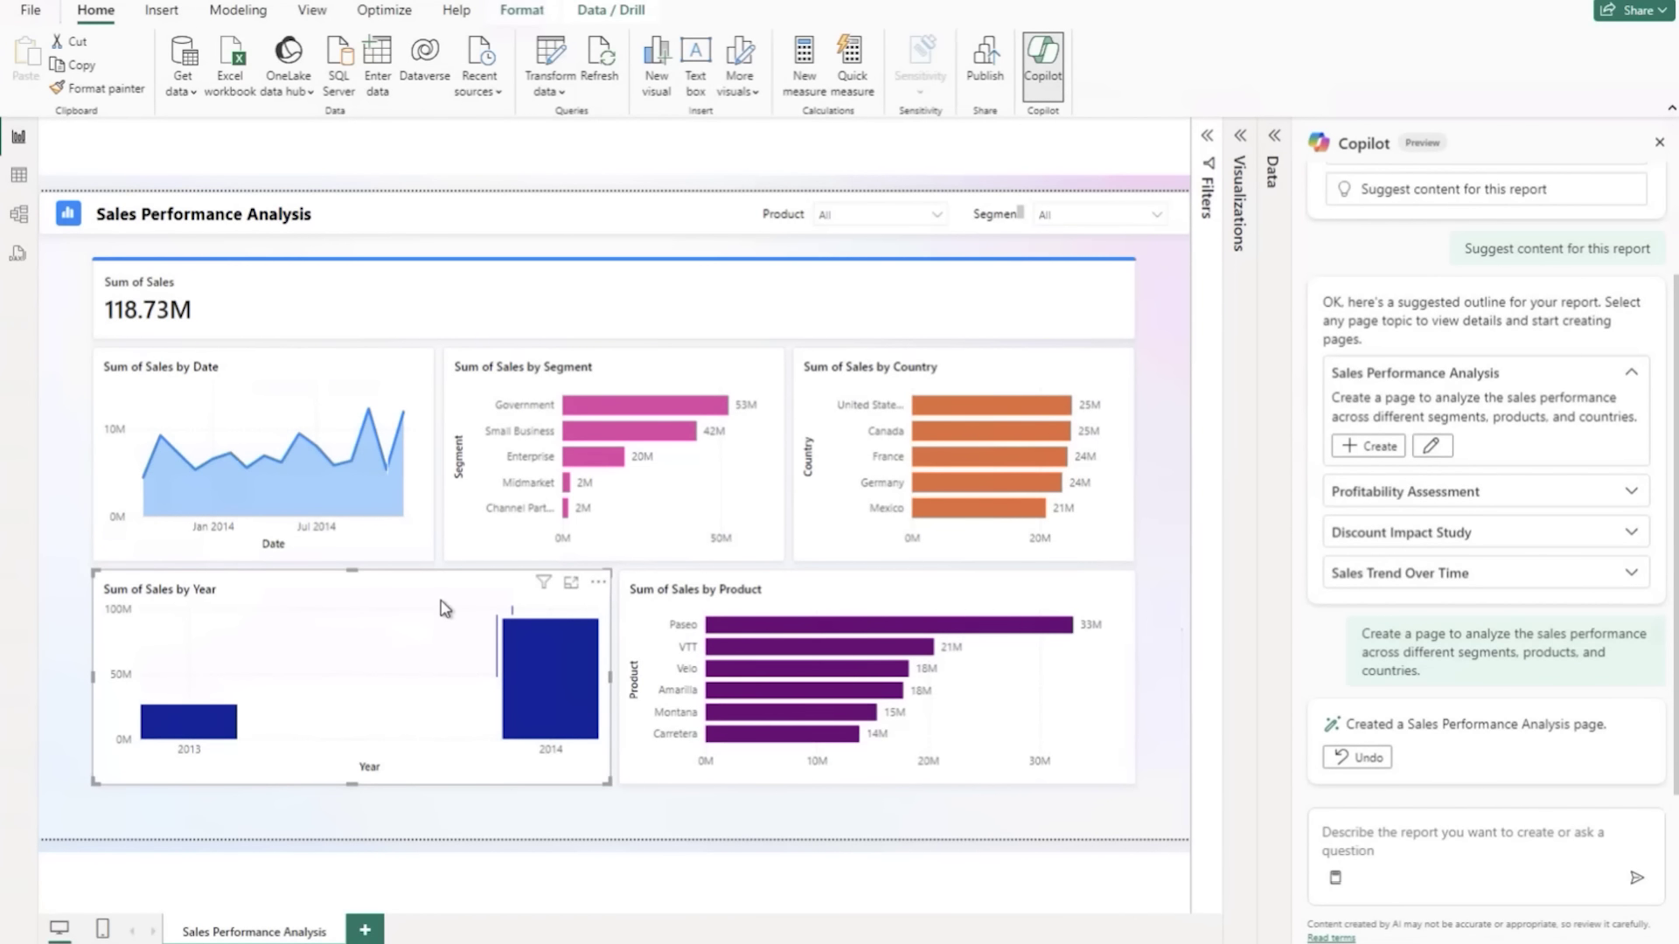
mouse_move(206, 721)
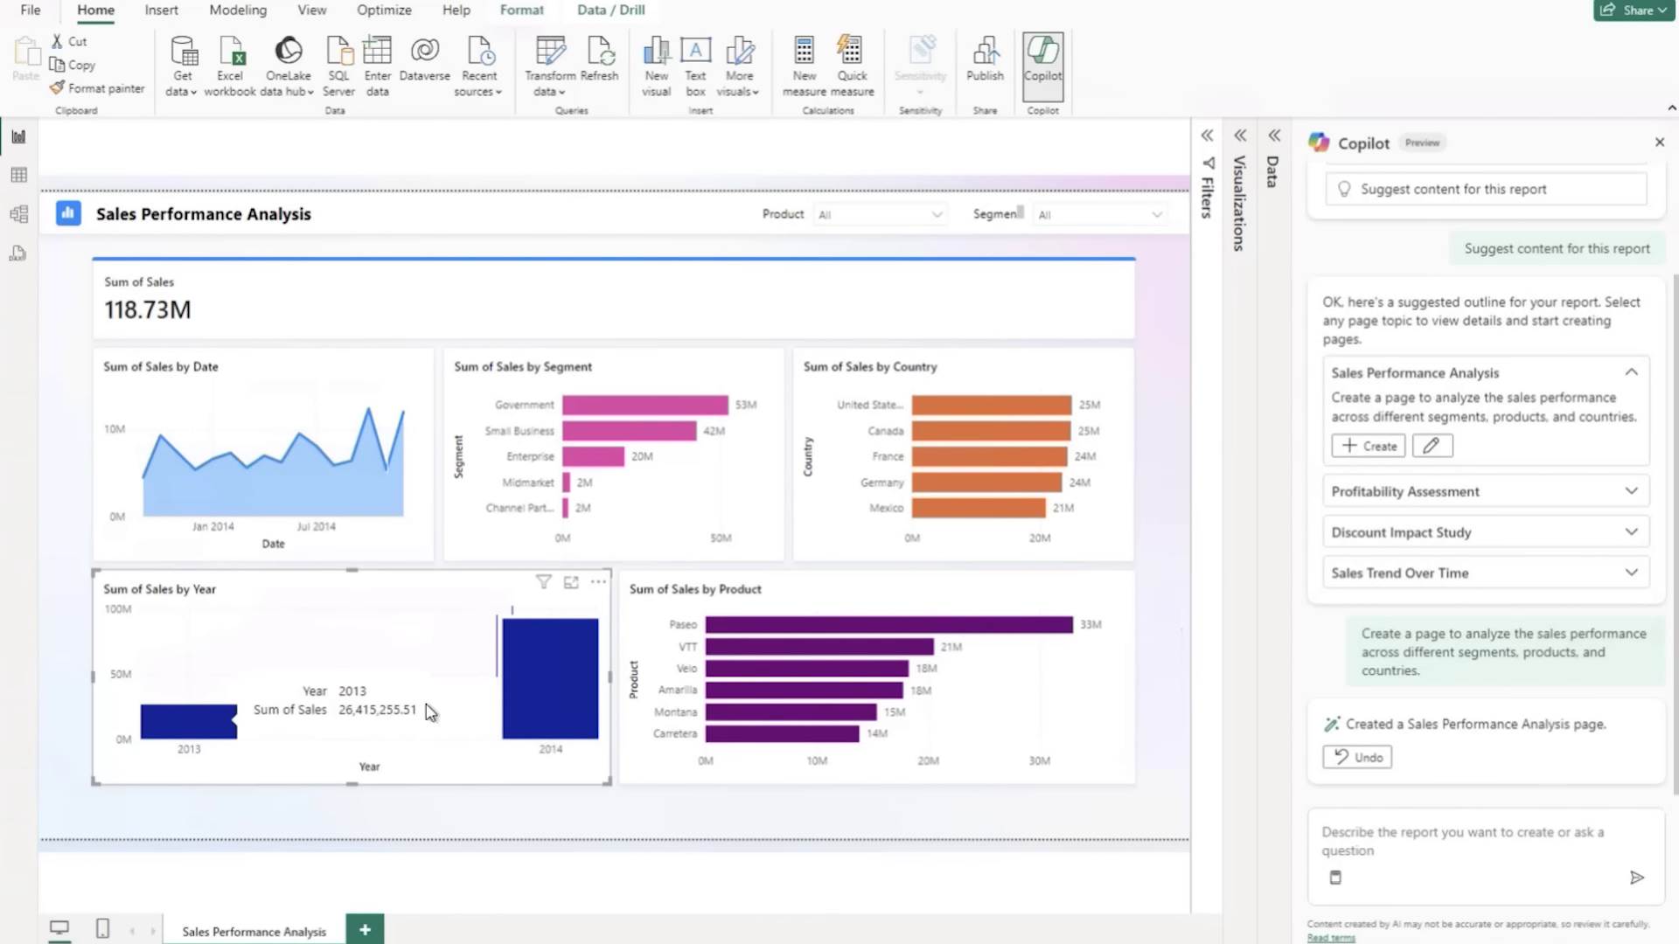
mouse_move(549, 685)
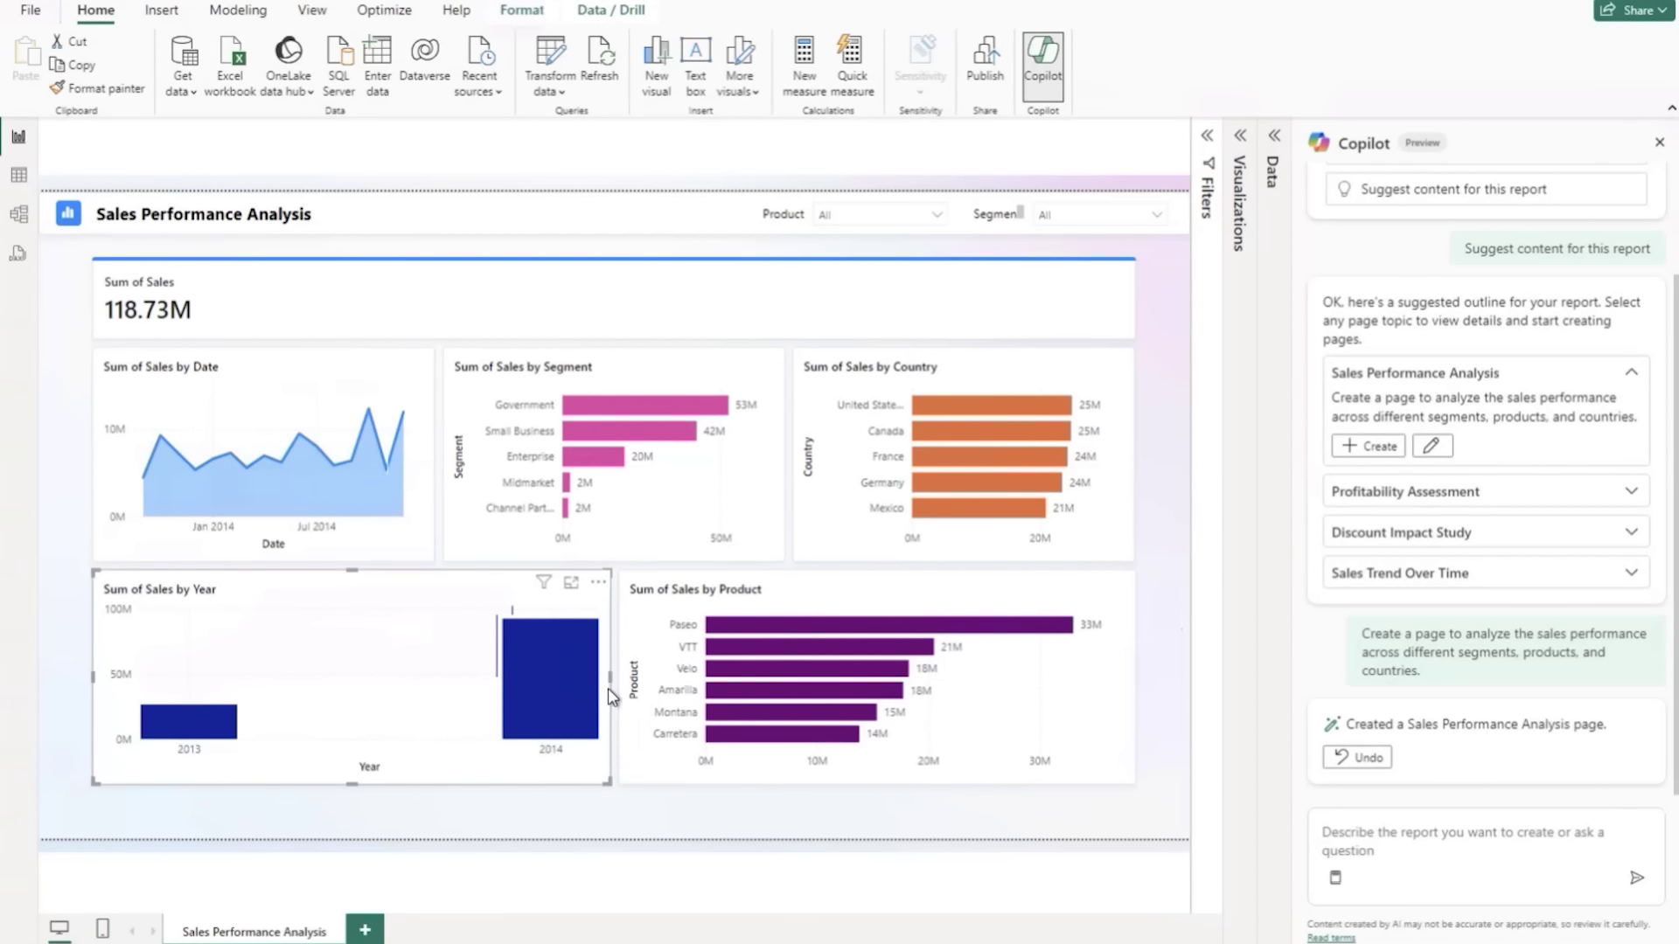
Have Copilot create the Profitability Assessment page, then expand the Discount Impact Study suggestion.
click(1565, 509)
click(1366, 485)
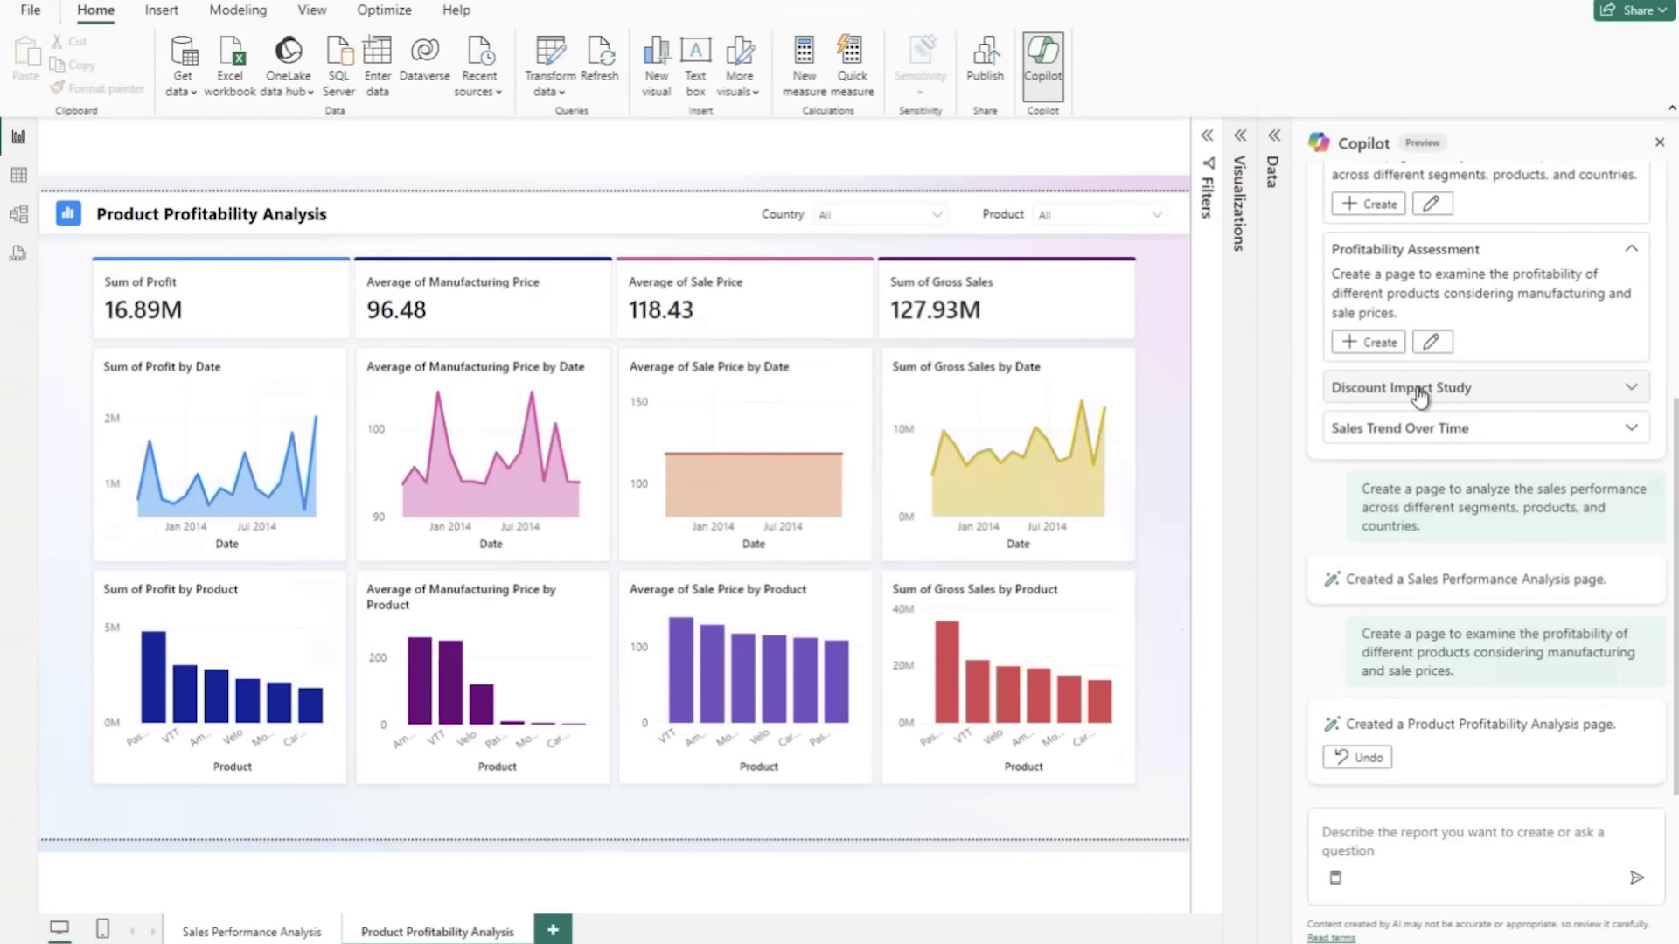
click(1418, 389)
Have Copilot create the Discount Impact Study page on discount bands.
click(1370, 382)
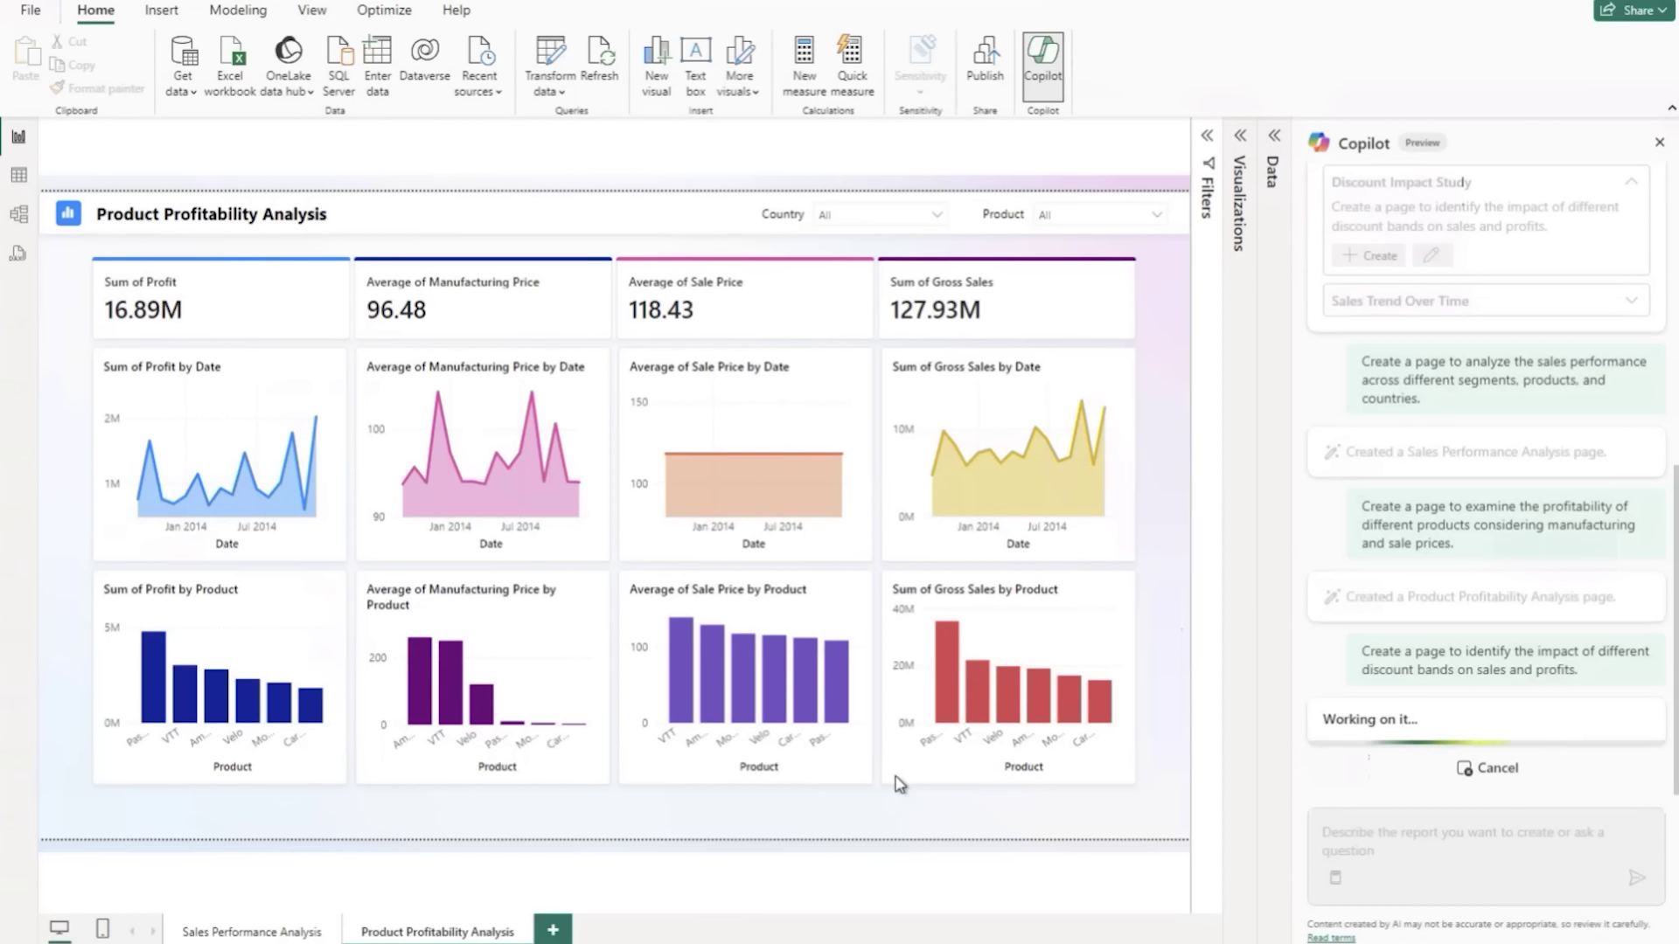
Browse CoPilot Report 1's Product Profitability, Sales Performance and Sales Analysis pages, then return to the other window.
mouse_move(446, 942)
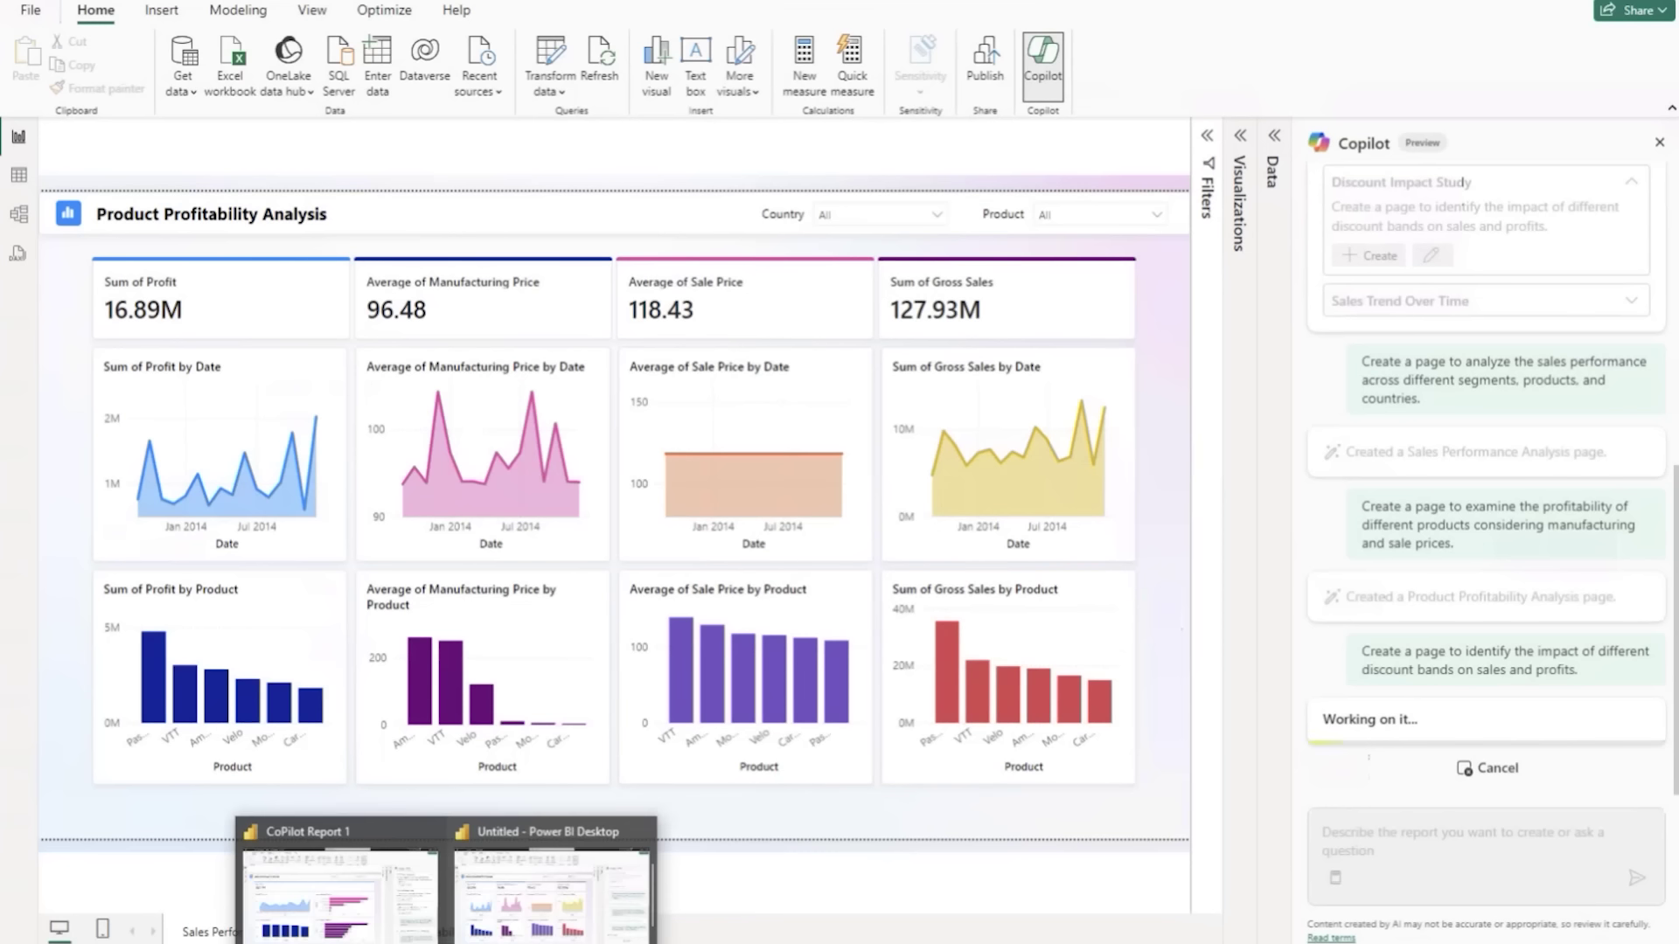
click(354, 892)
click(514, 933)
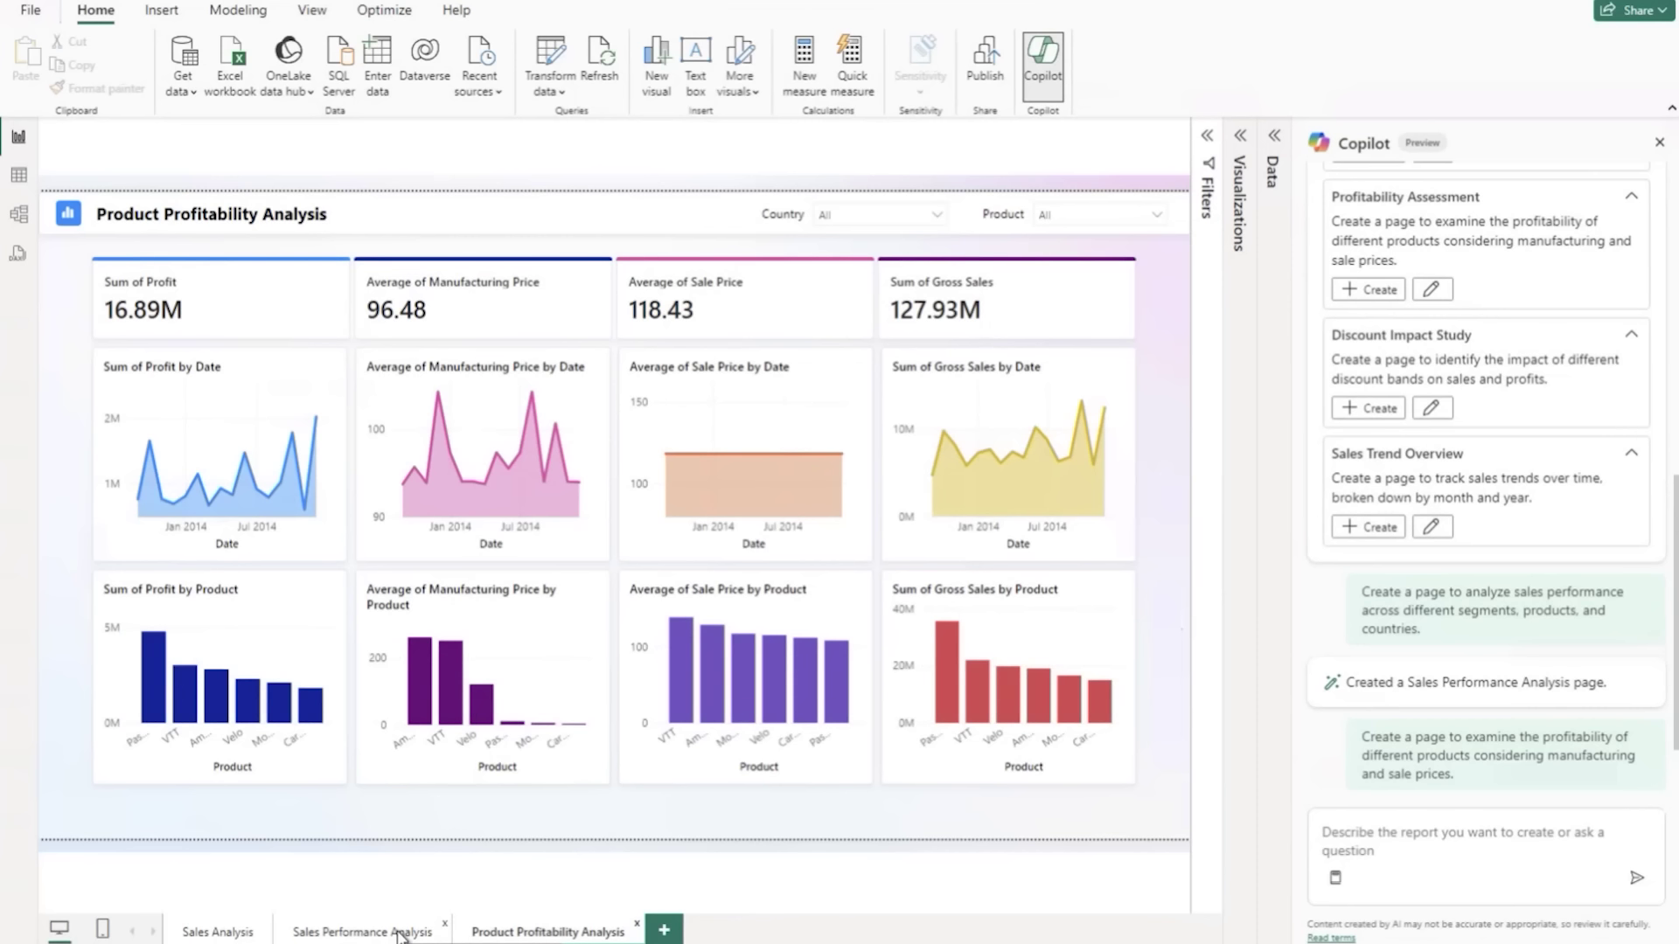
click(399, 934)
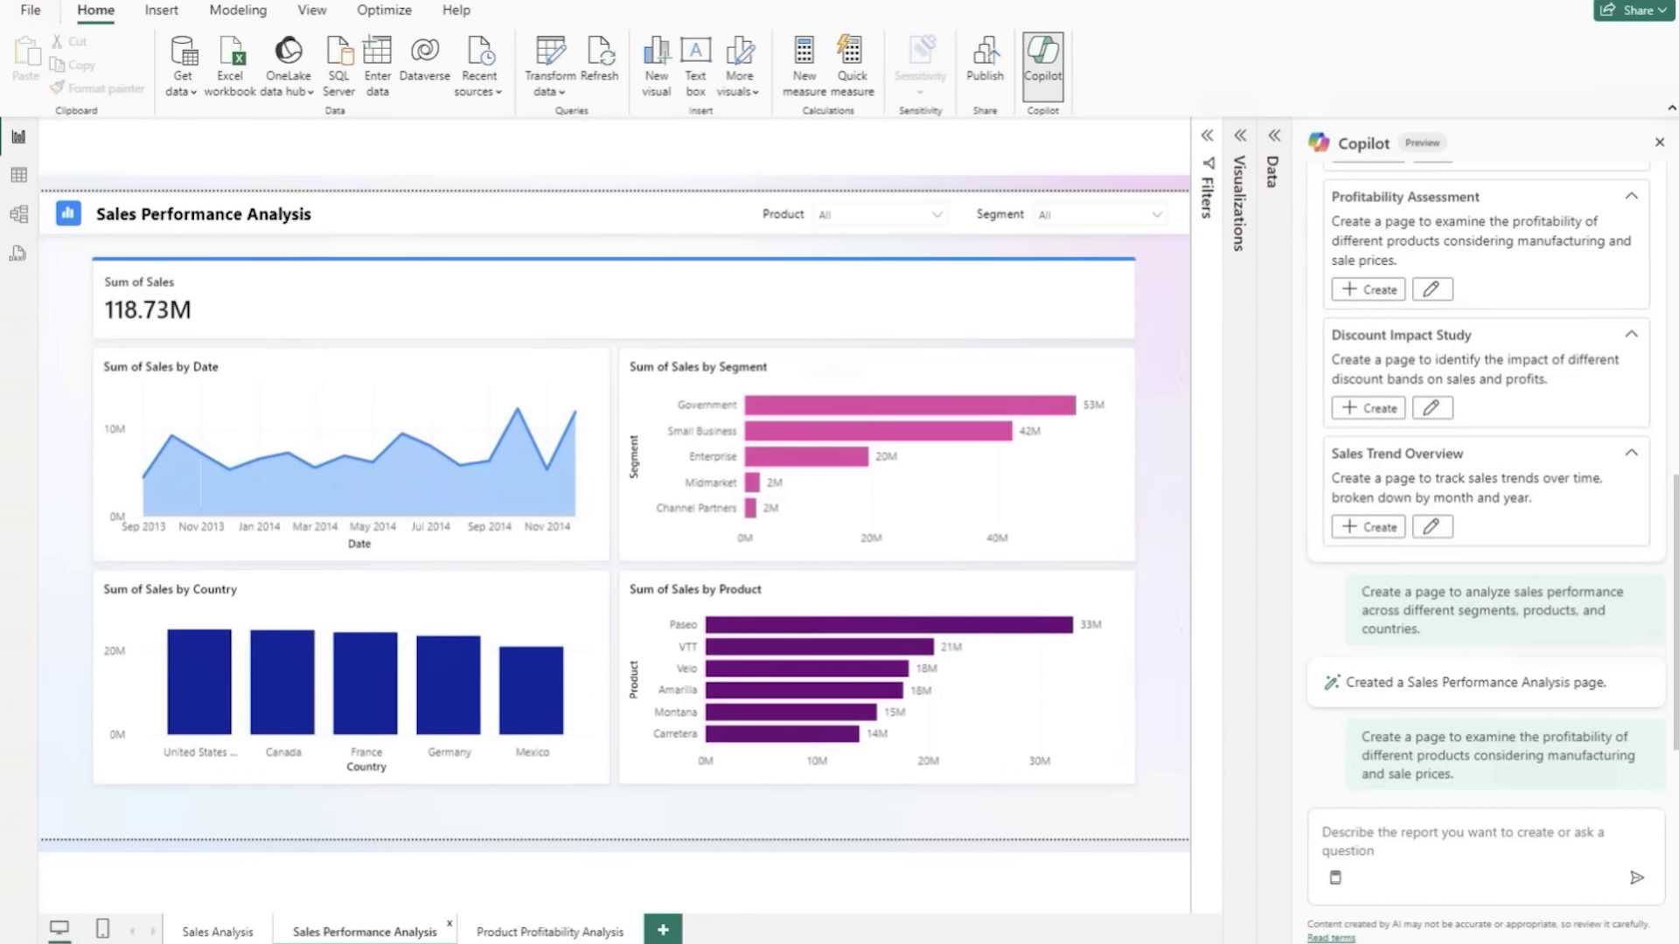
click(218, 933)
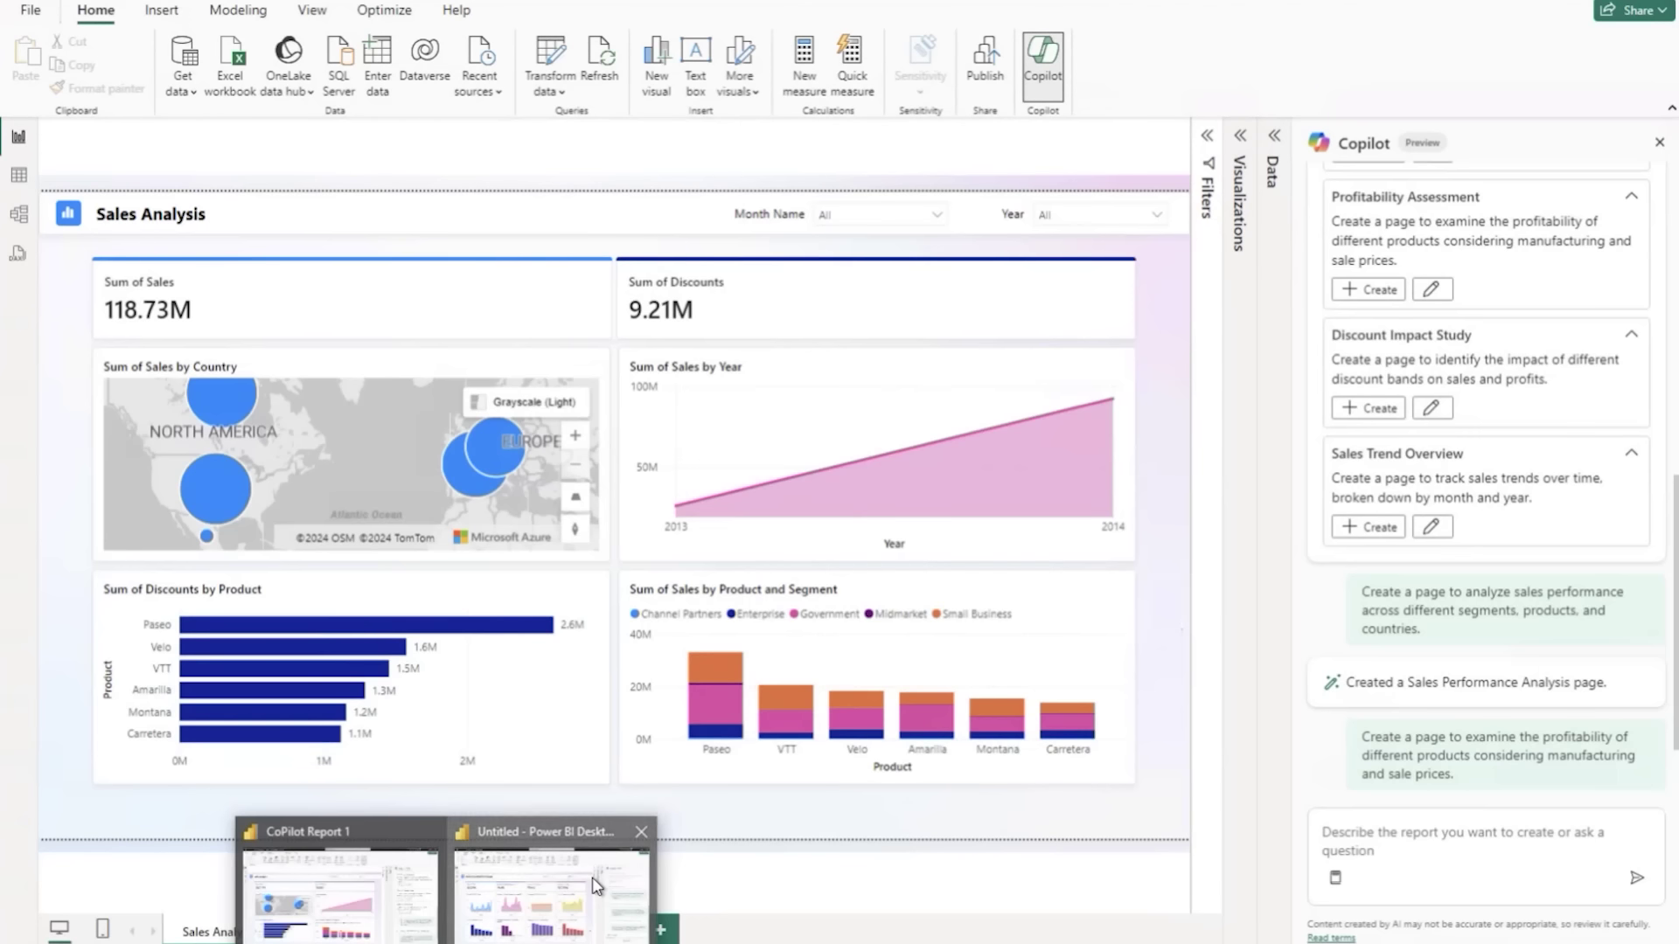
click(591, 878)
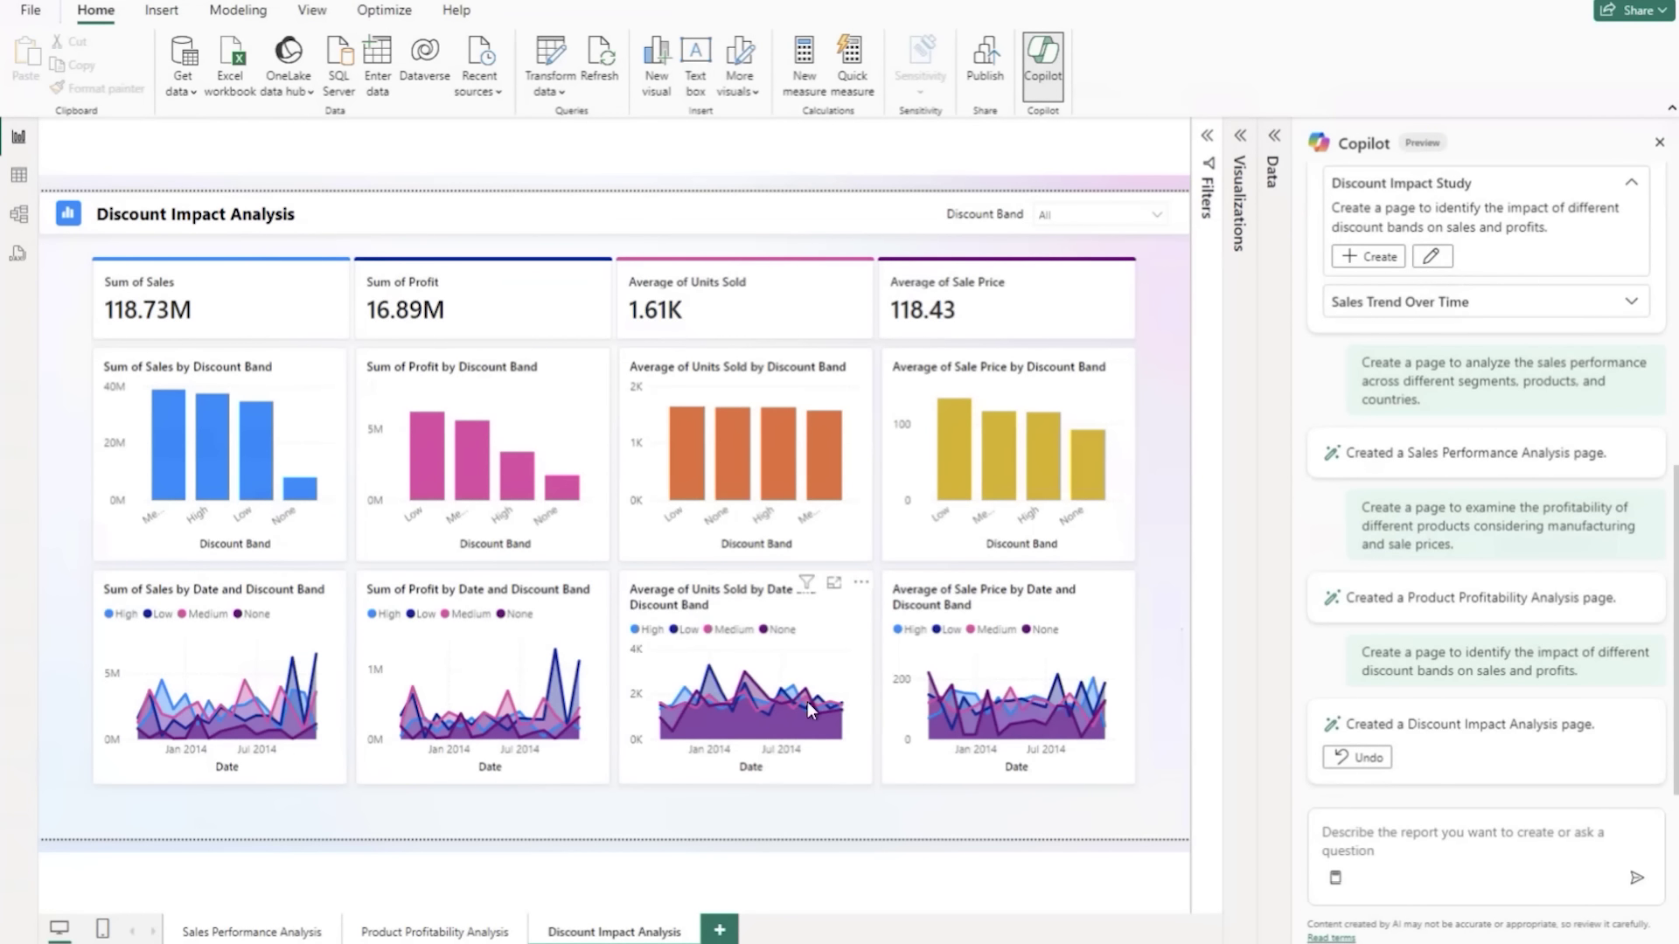
Select the Units Sold and Profit charts, then show the Data pane with the financials fields expanded.
mouse_move(700, 699)
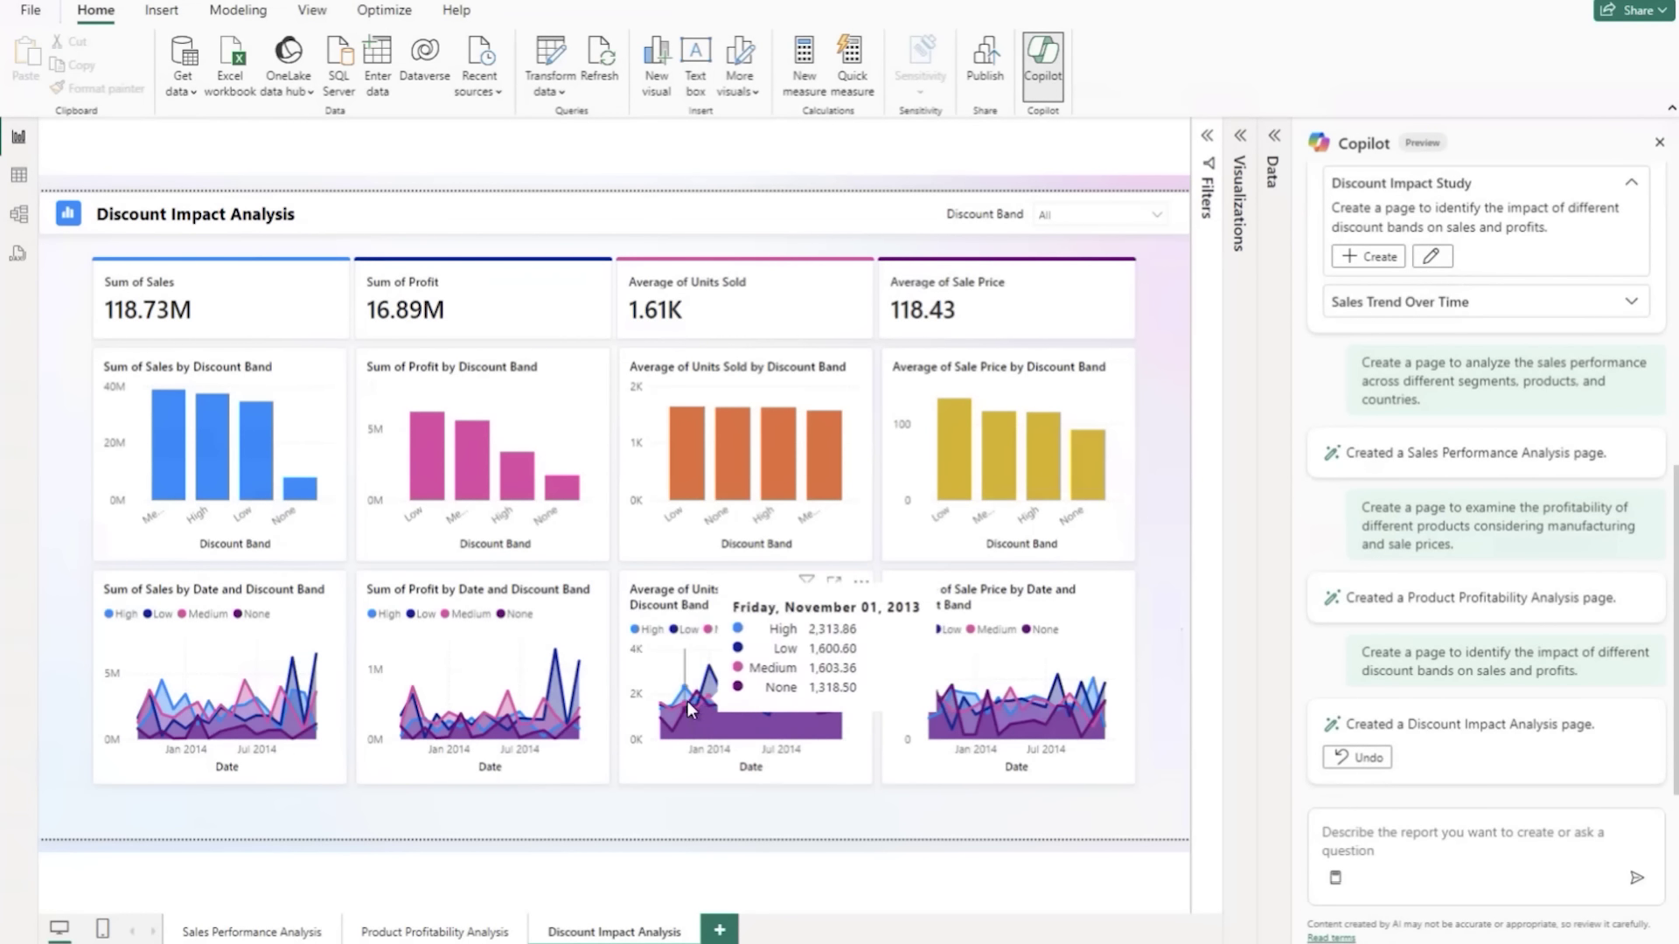
click(669, 596)
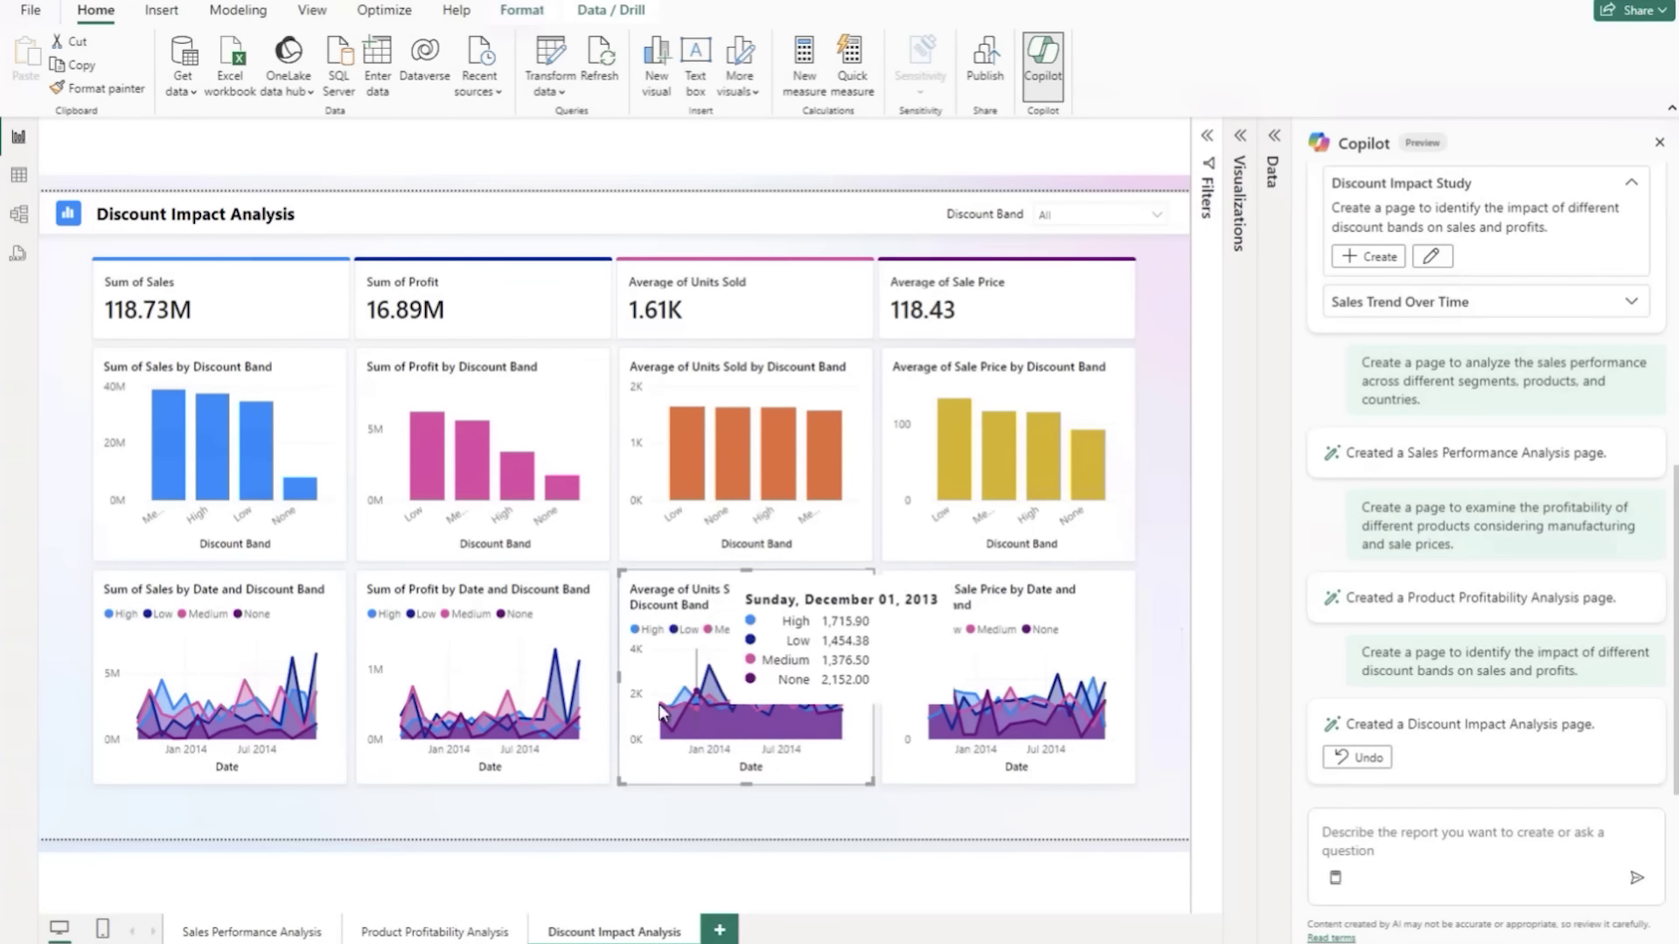
click(437, 590)
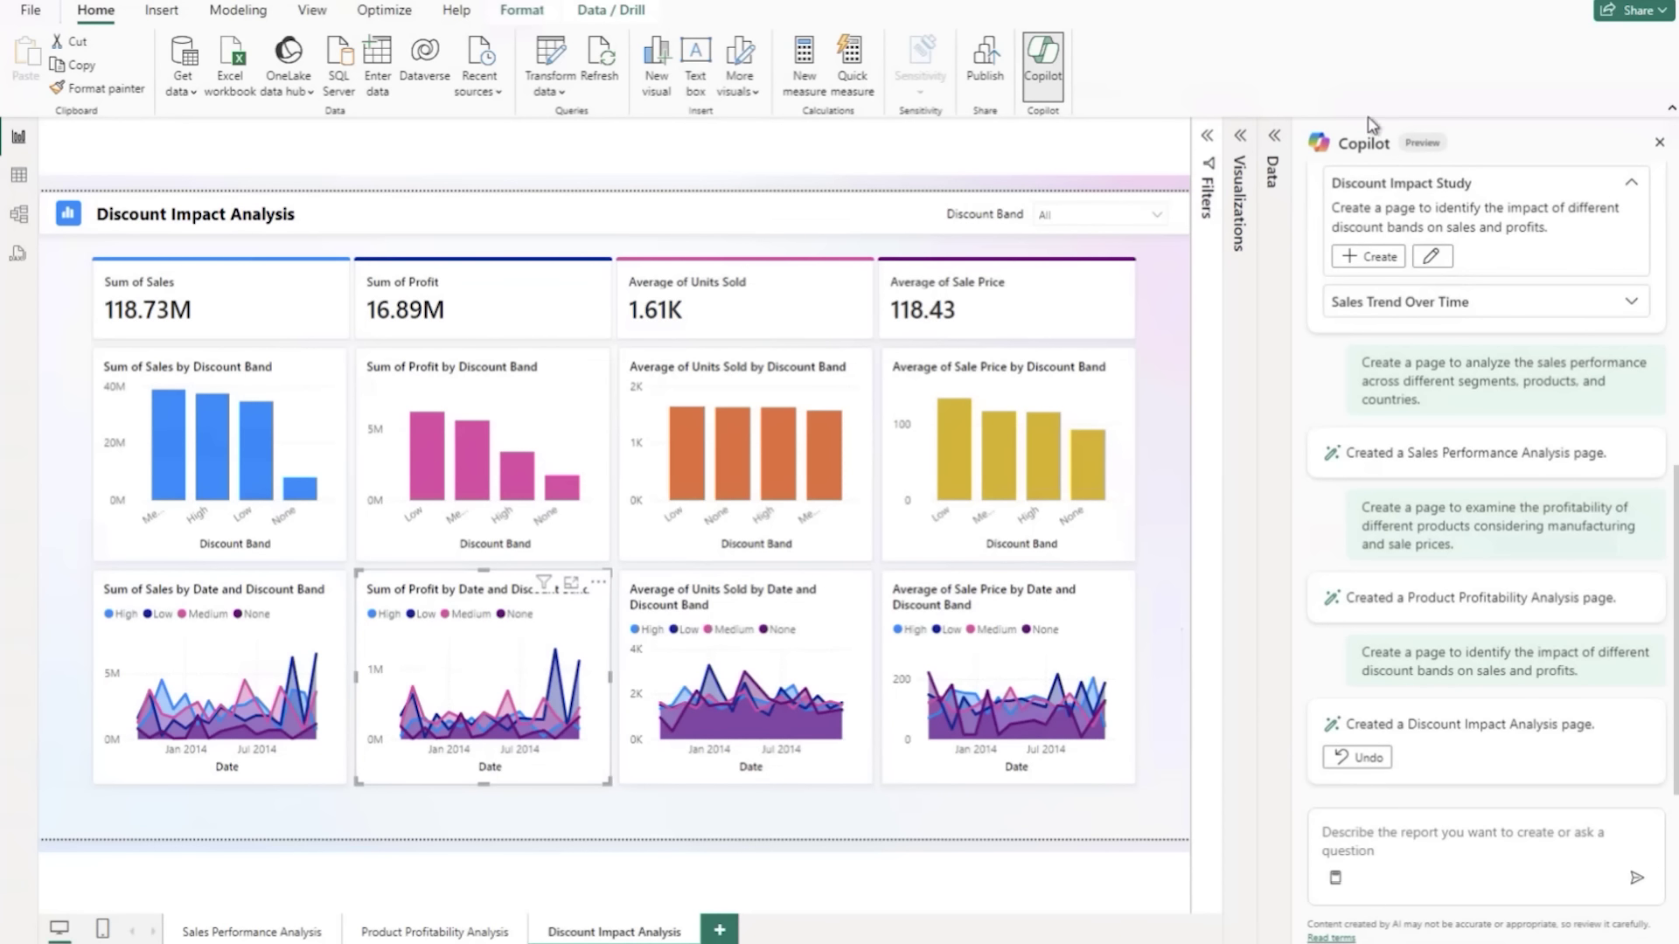
click(1275, 139)
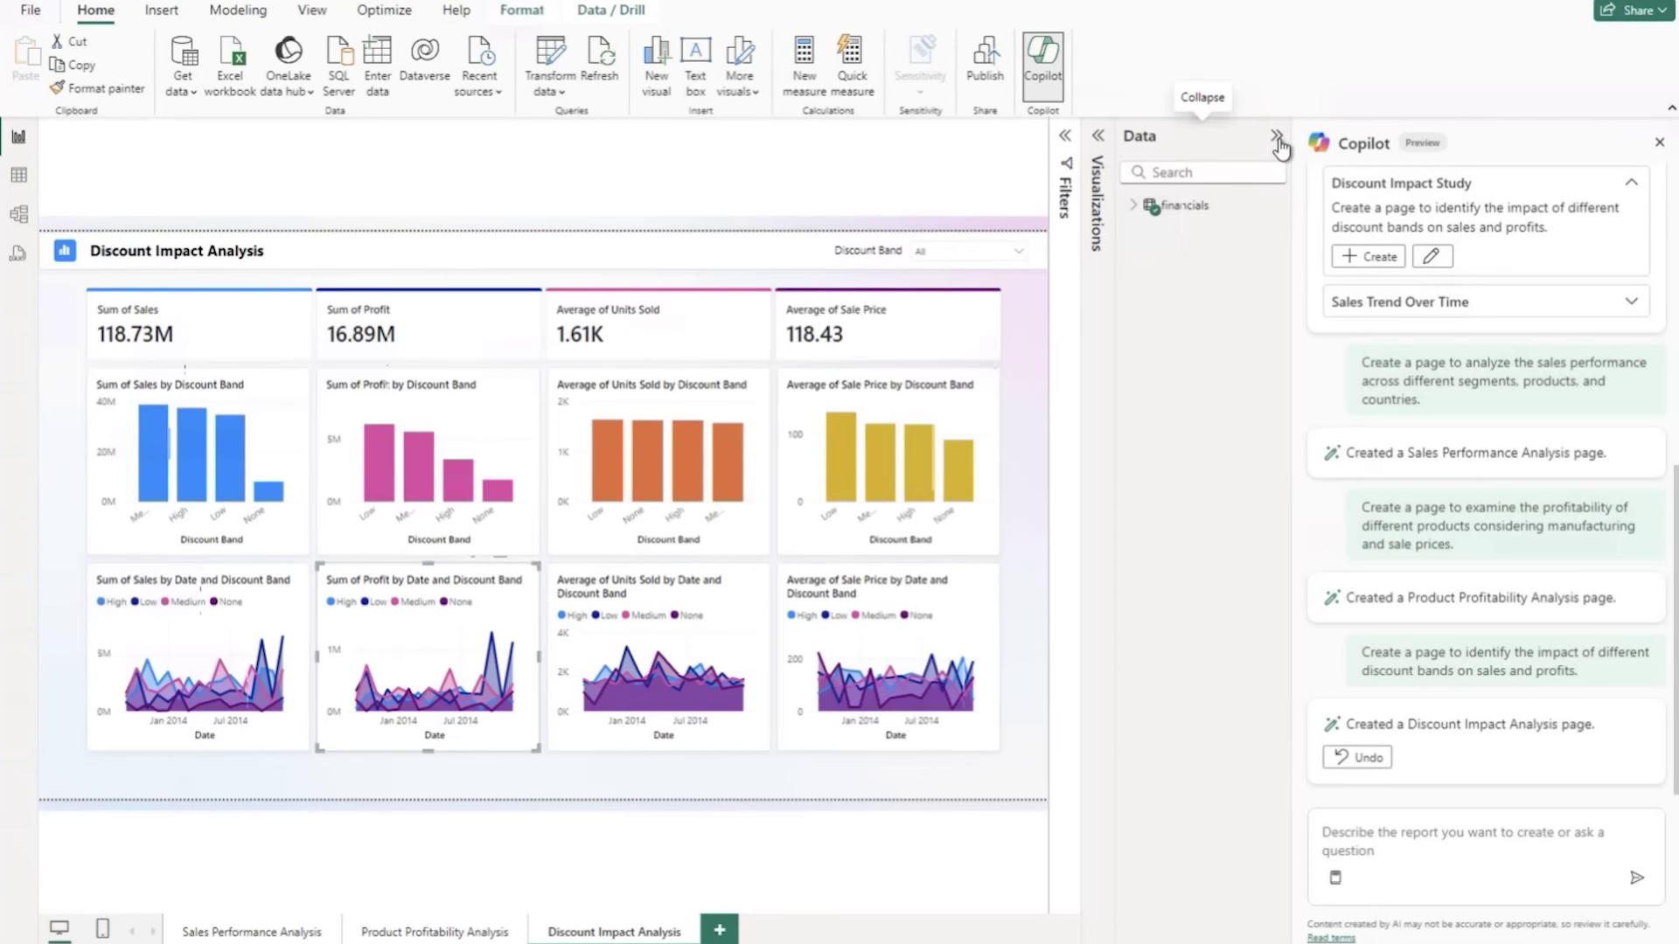
click(1135, 207)
Select the Sale Price, Units Sold and Sales by Discount Band charts to check their fields.
click(970, 612)
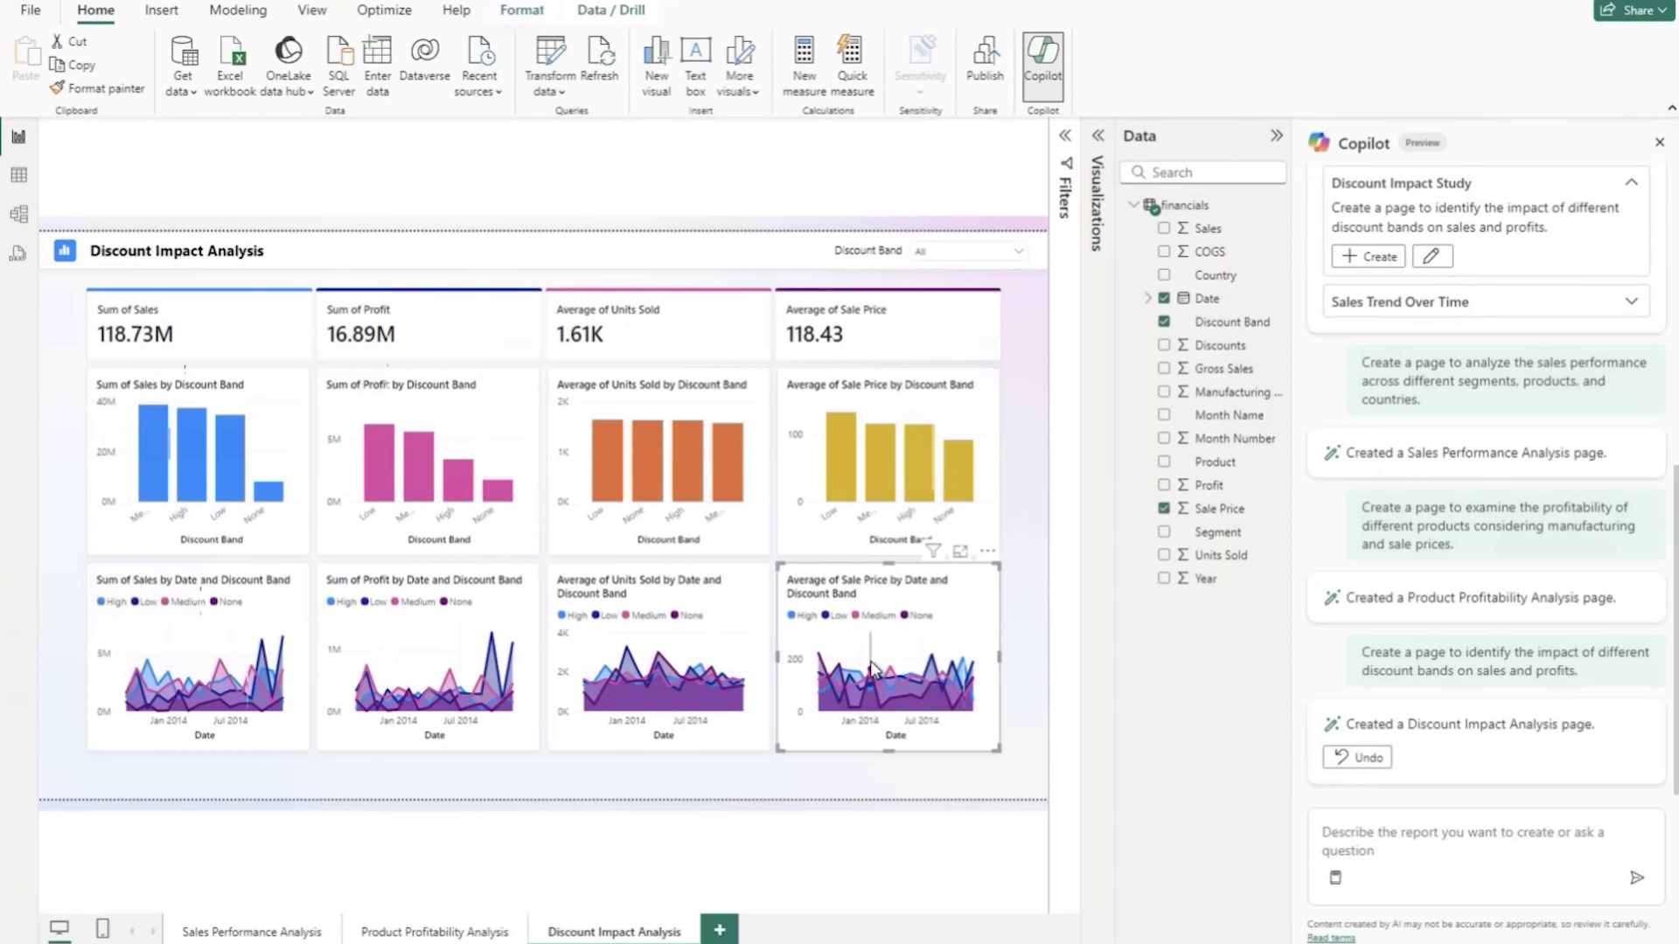
mouse_move(845, 667)
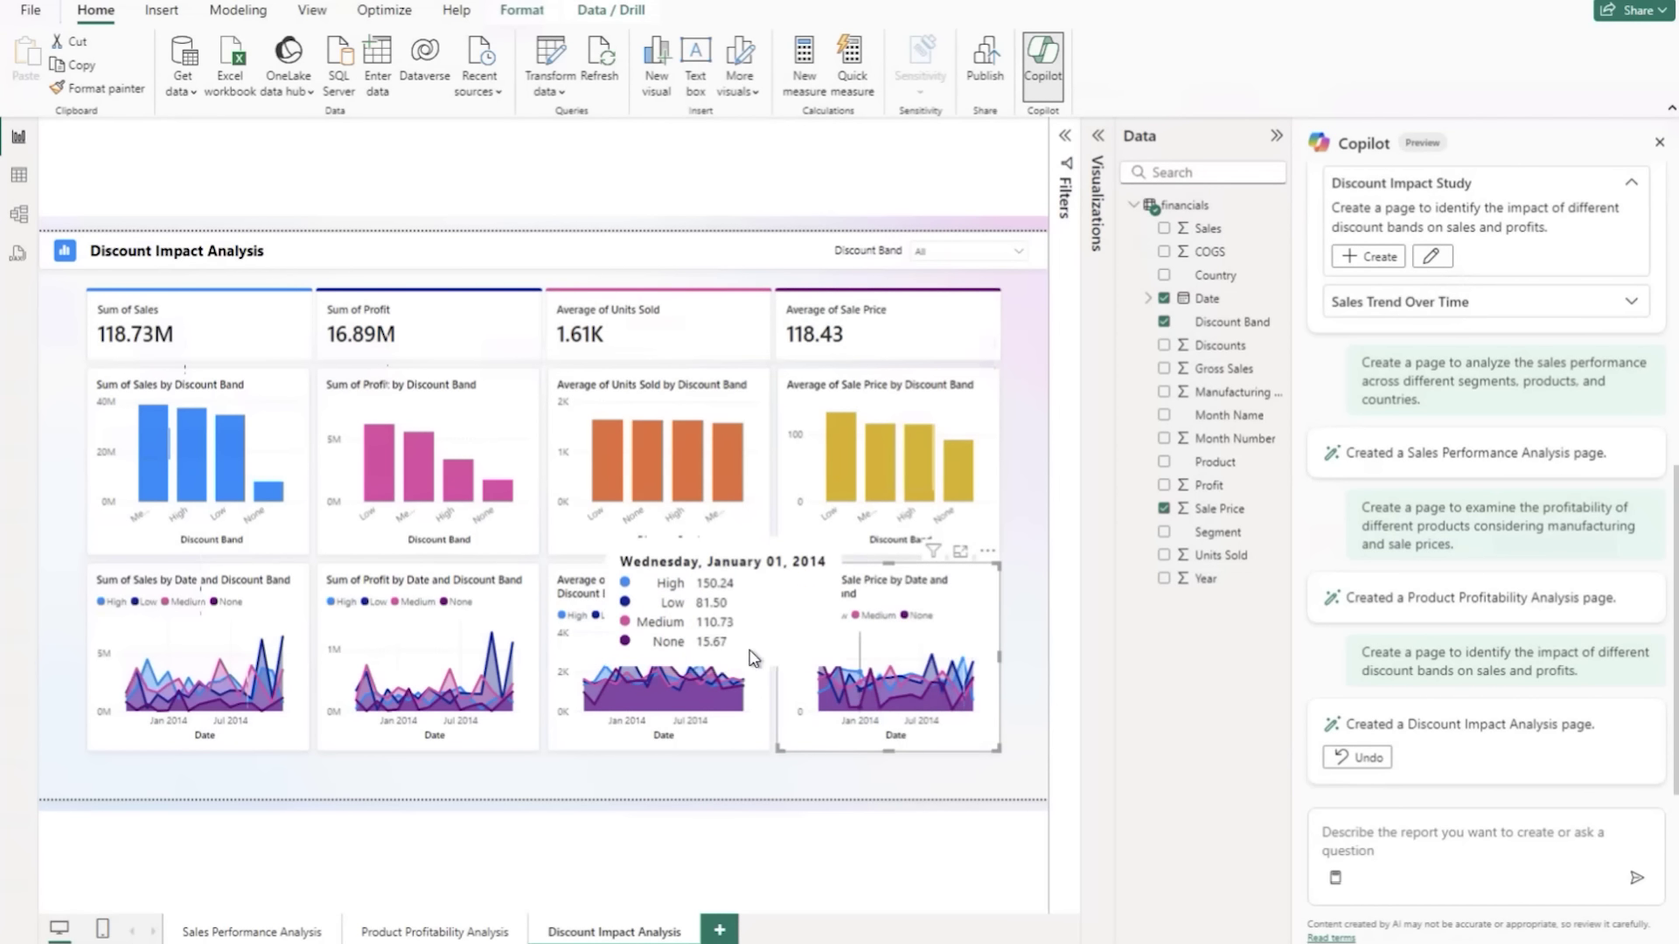
click(697, 654)
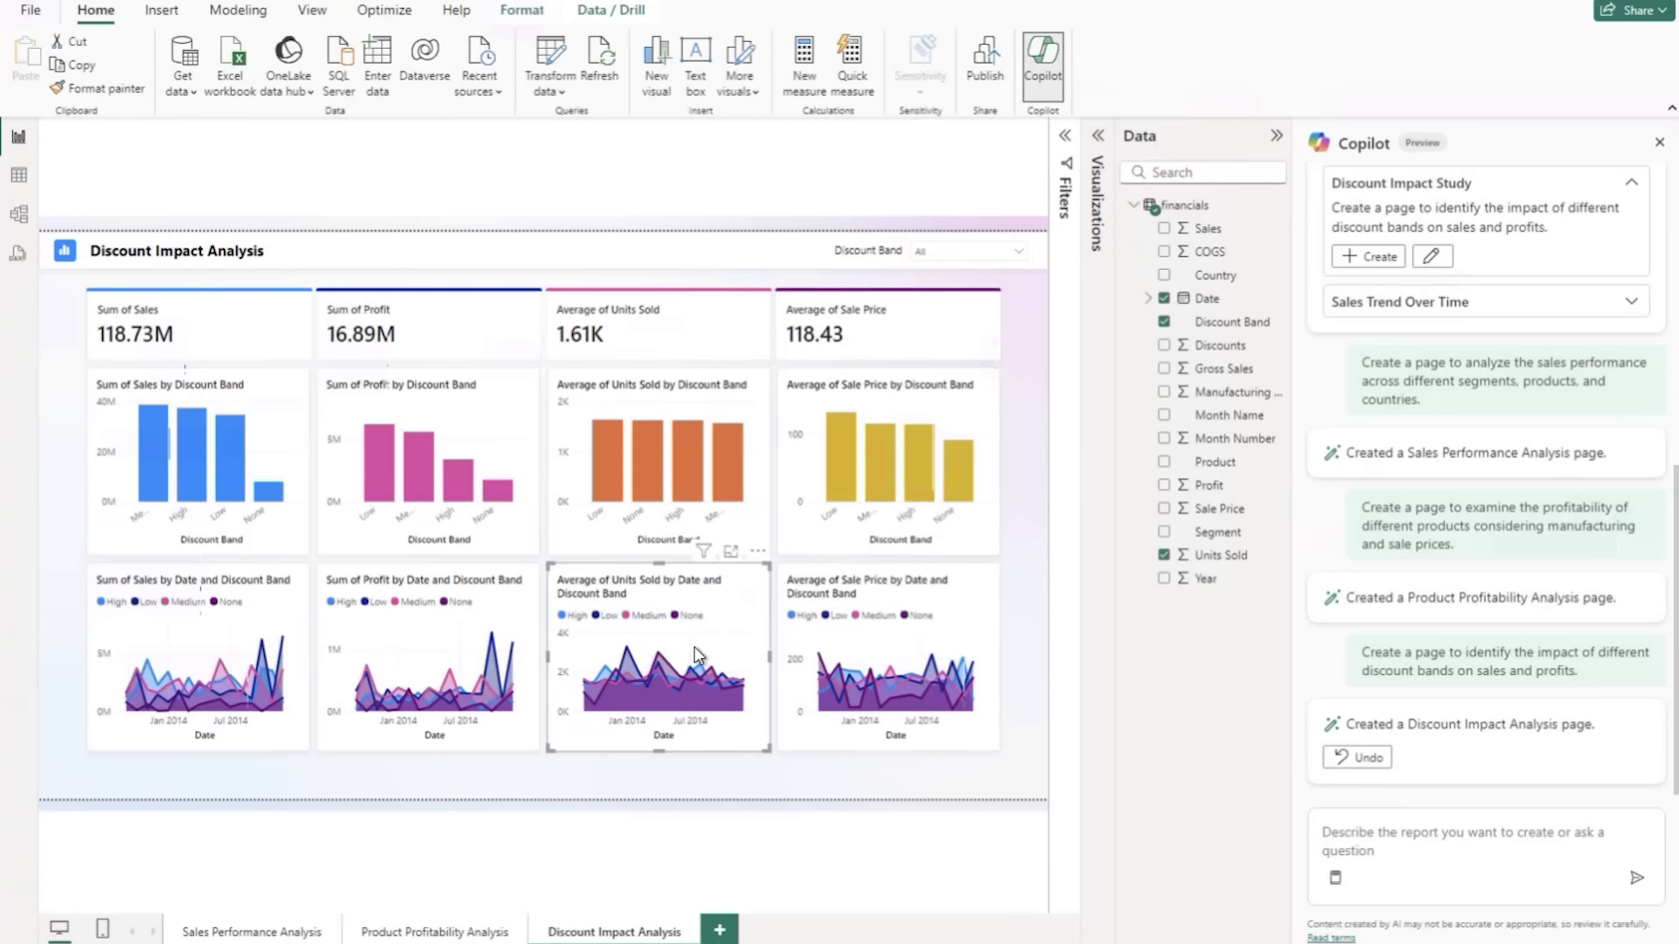
click(275, 420)
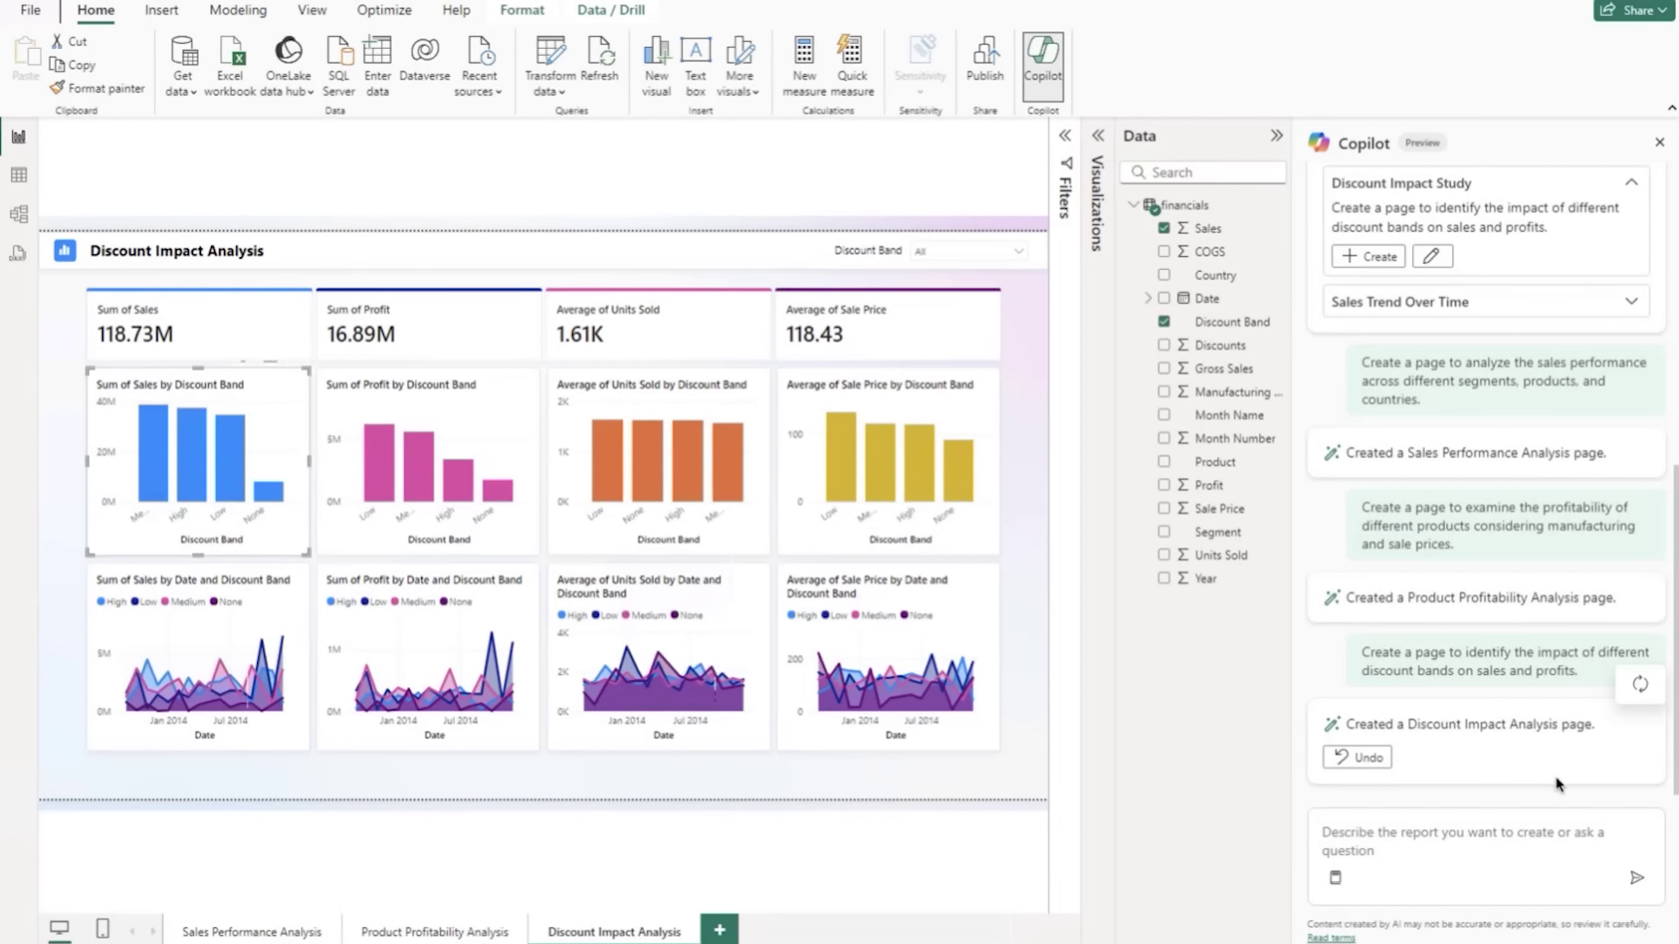
Type a Copilot request for a Year over Year sales report by segment, product and discount band.
click(1386, 840)
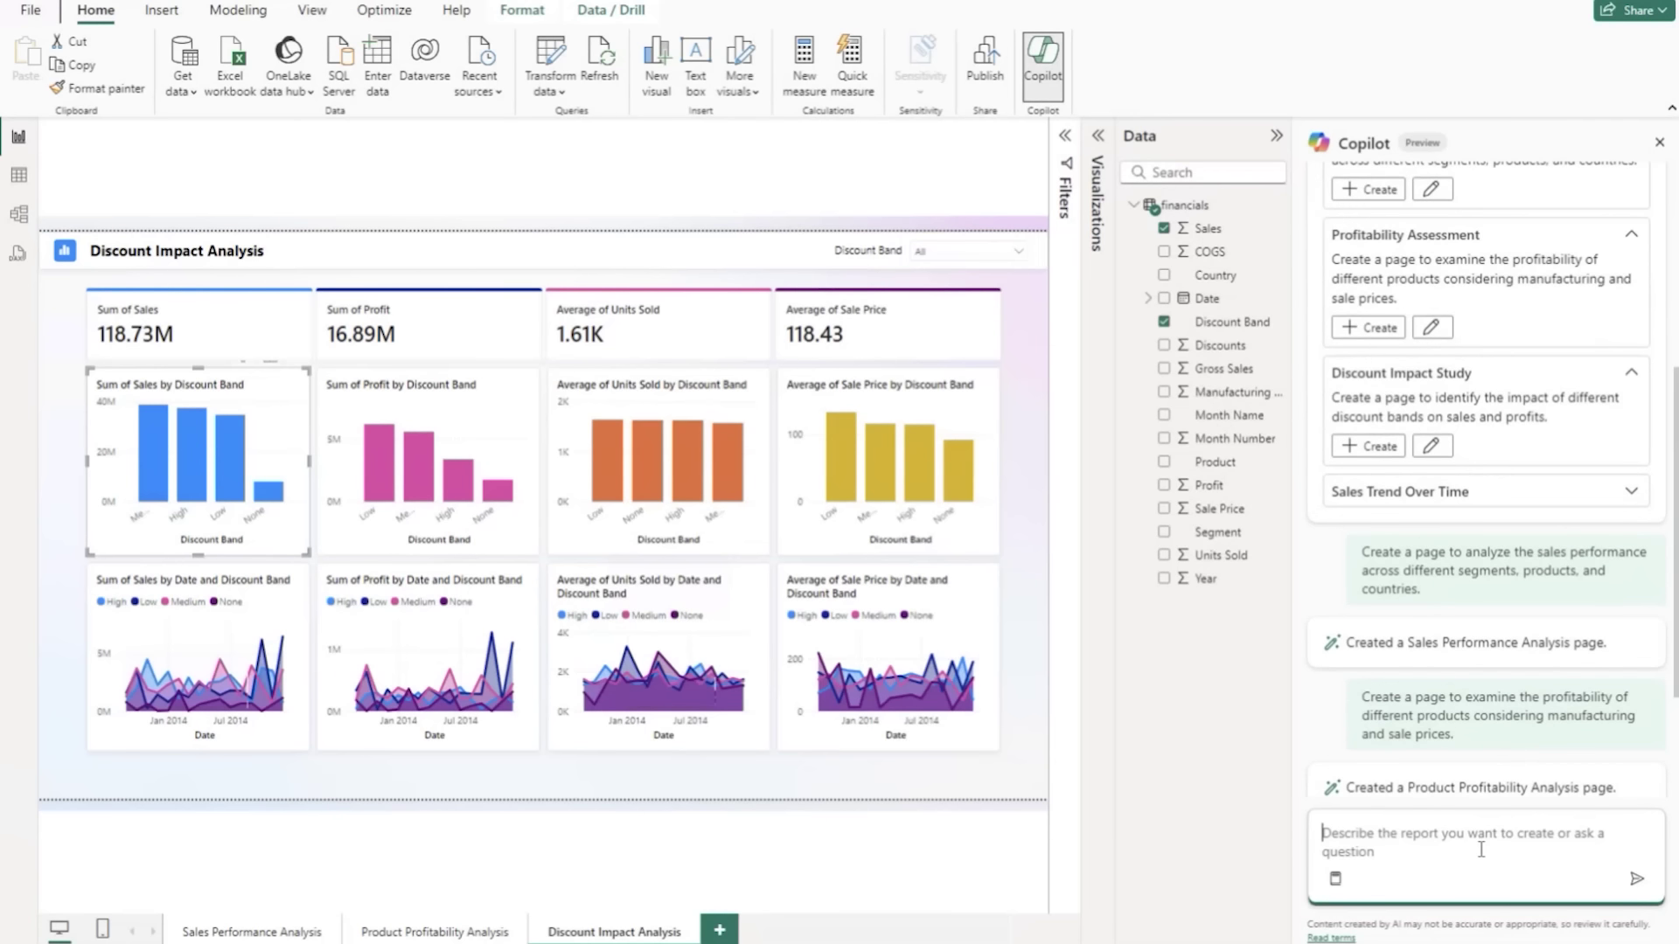
text(Can you create a)
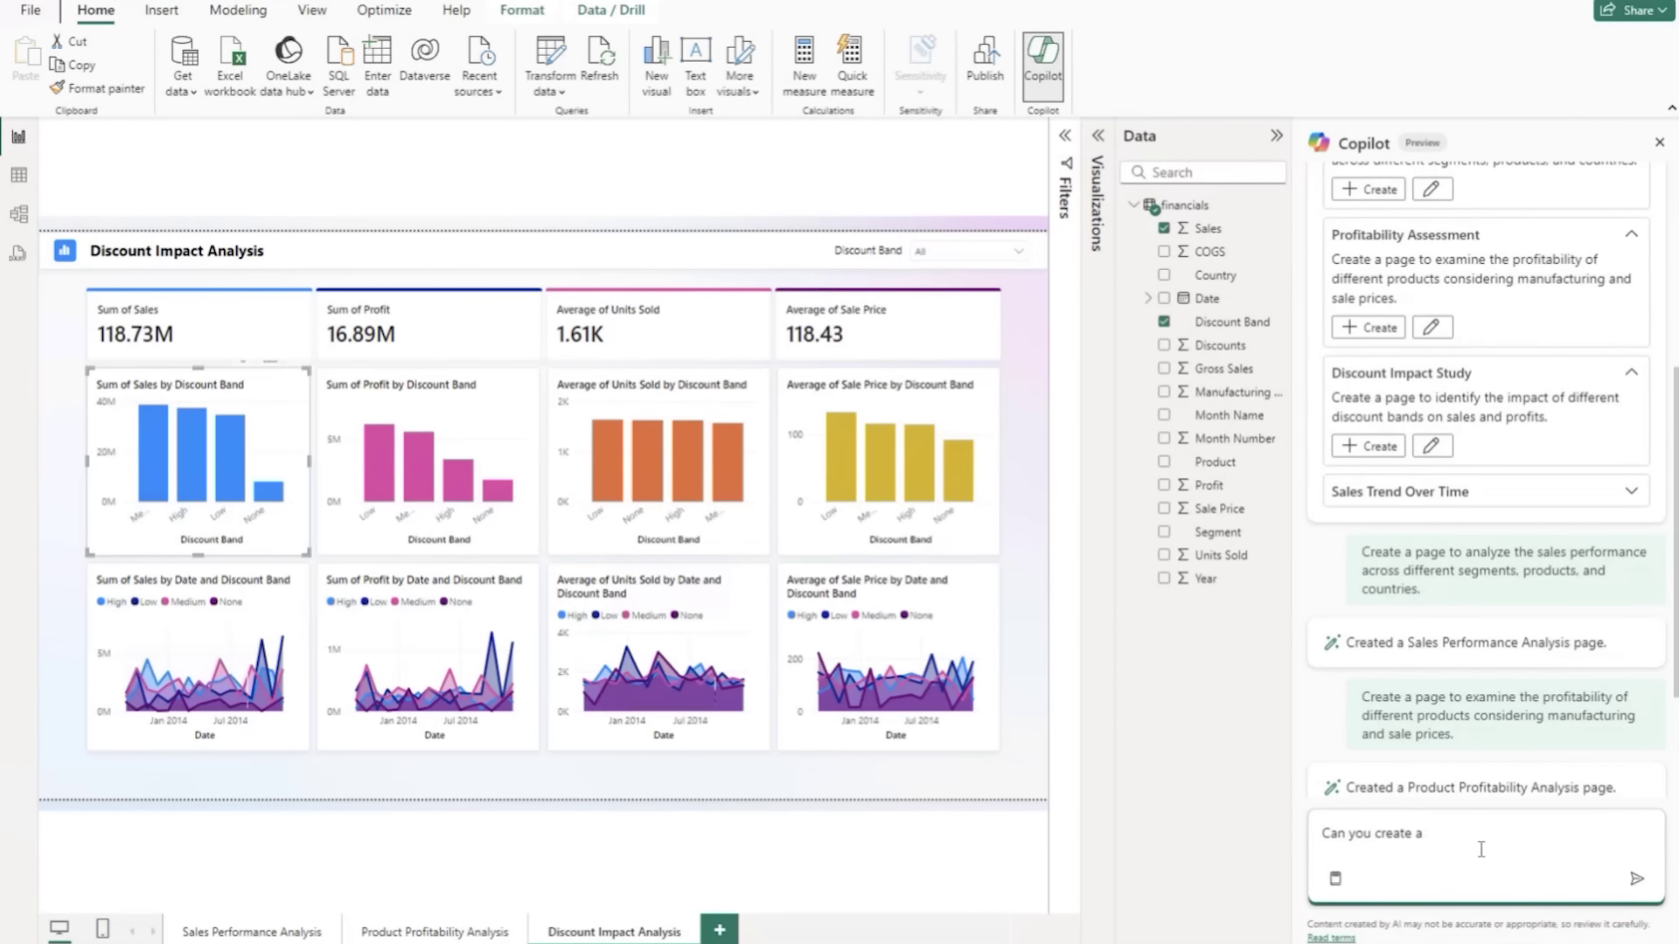
text( report taht)
text( focuses on Year over Year)
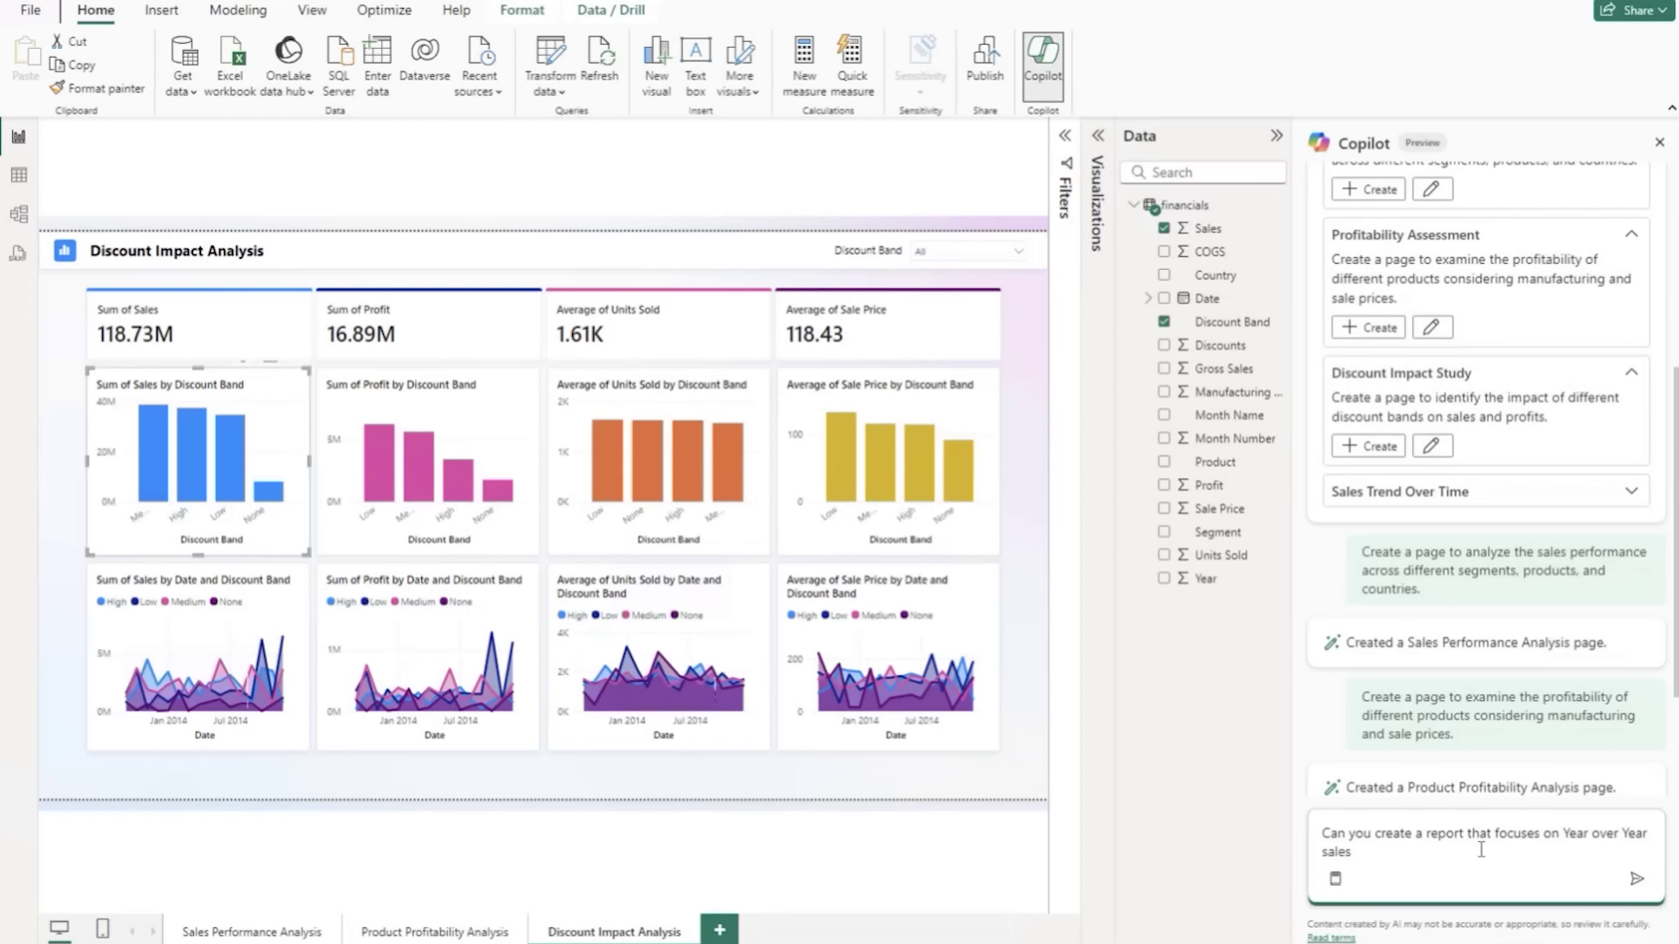
text(ferences and analyze those differences by )
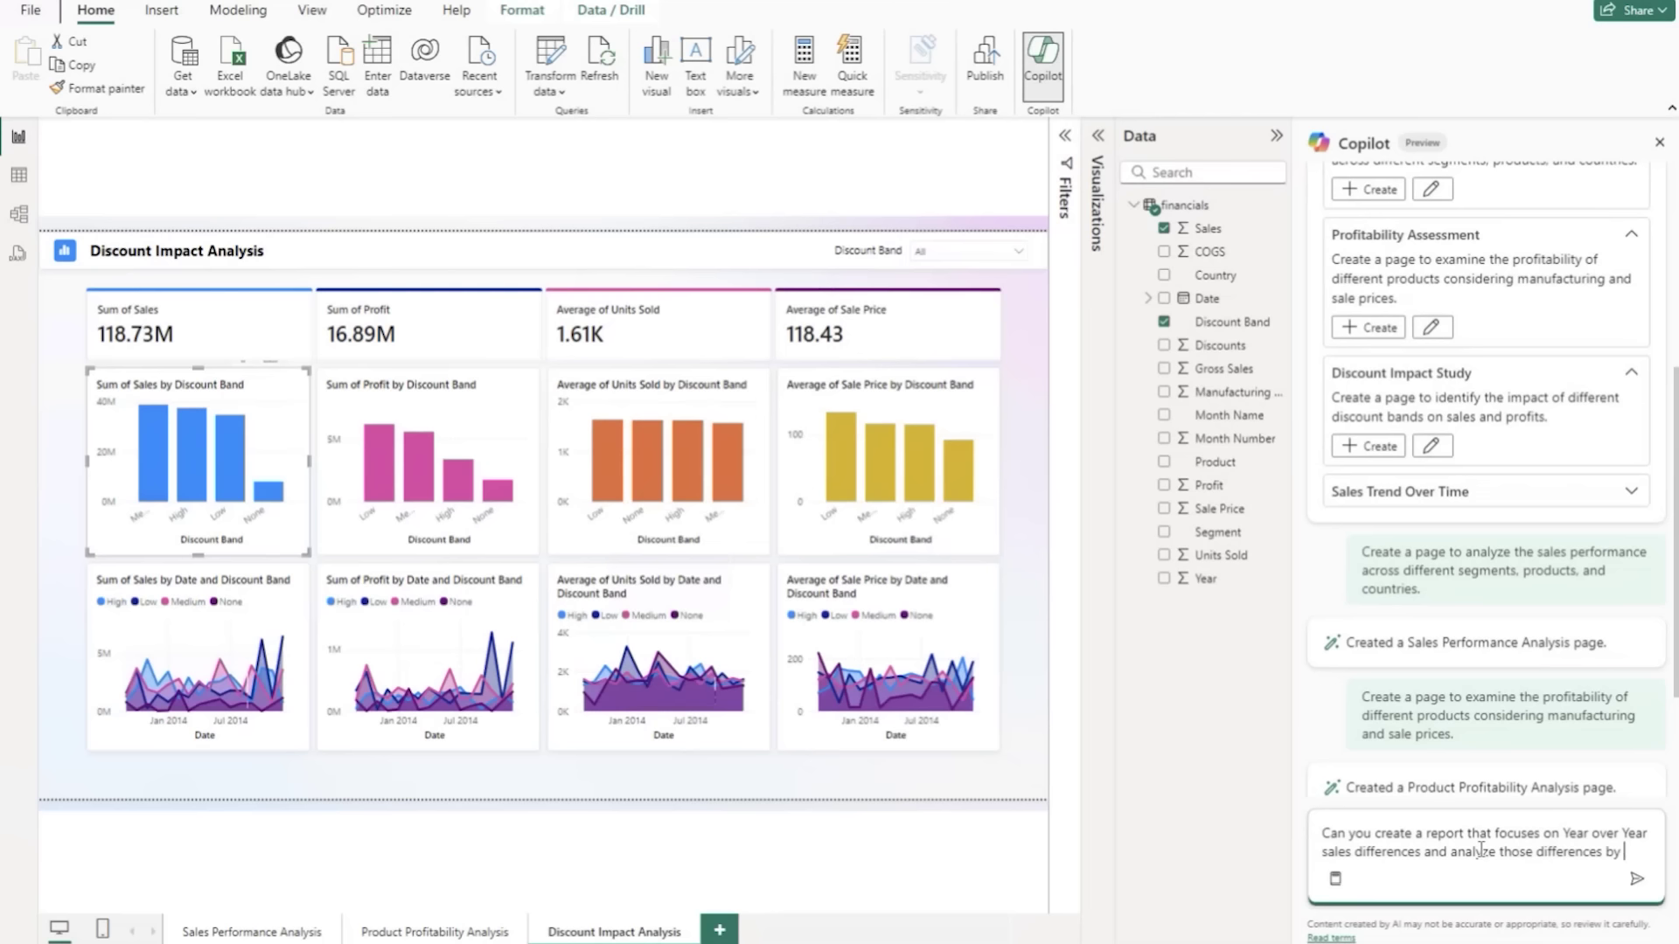
text(segment, product a)
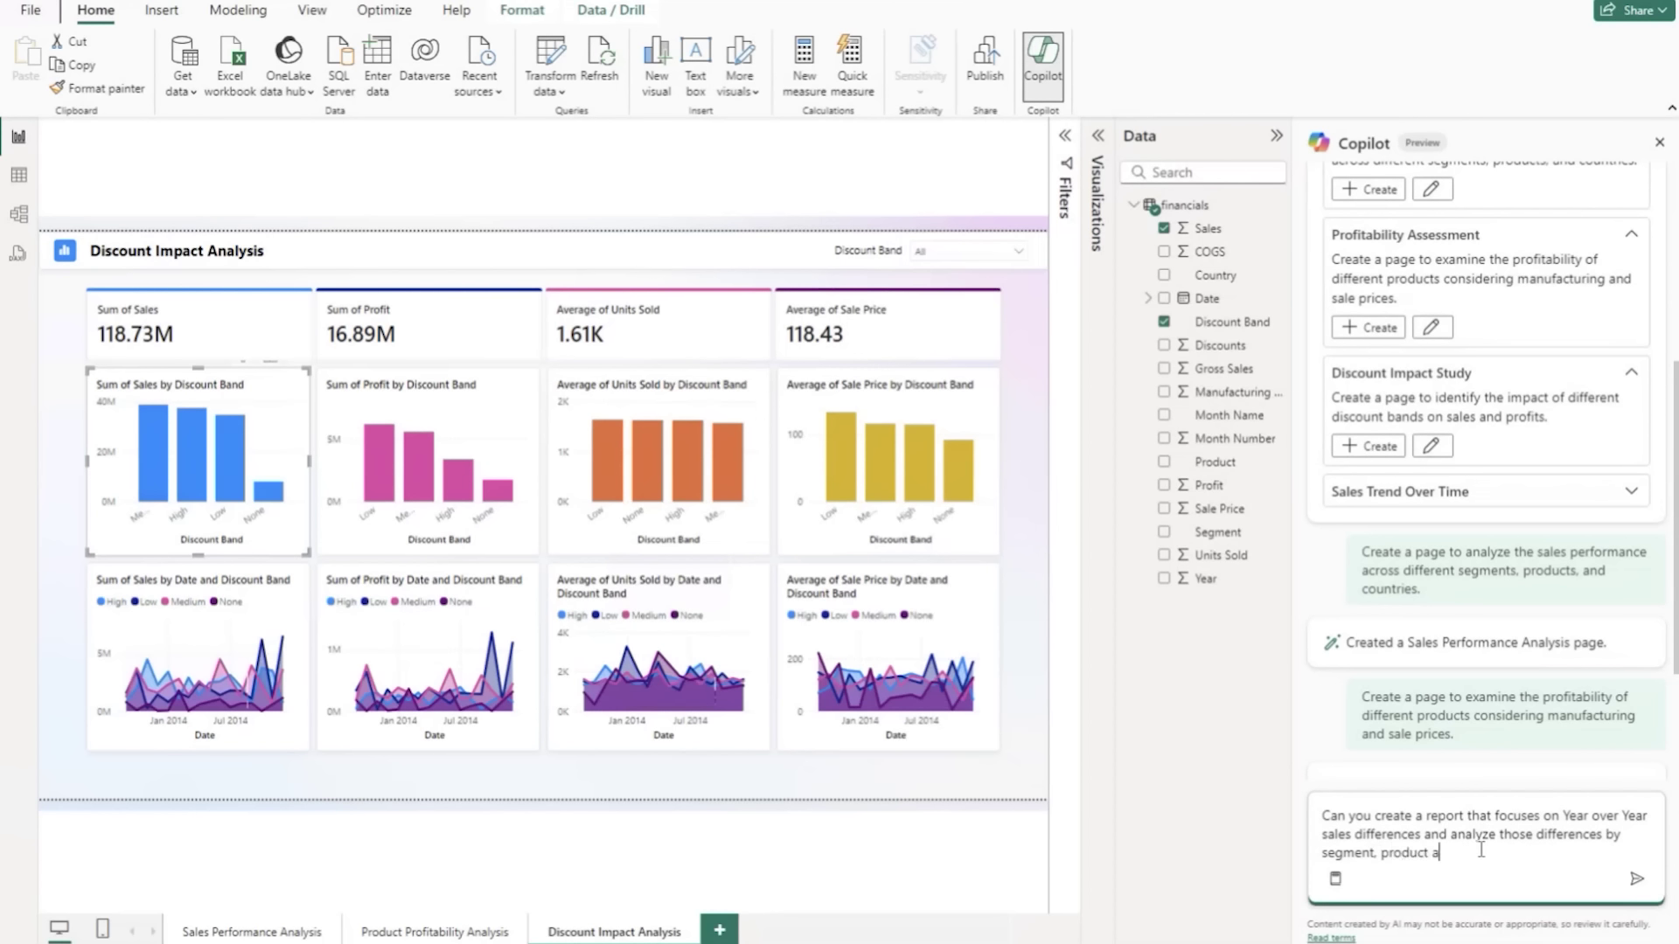
text(nd discount brand. Can we also be able to filter it by se)
text(gment, rpdocu)
text( product and disoucnt brand with a focus on the year o)
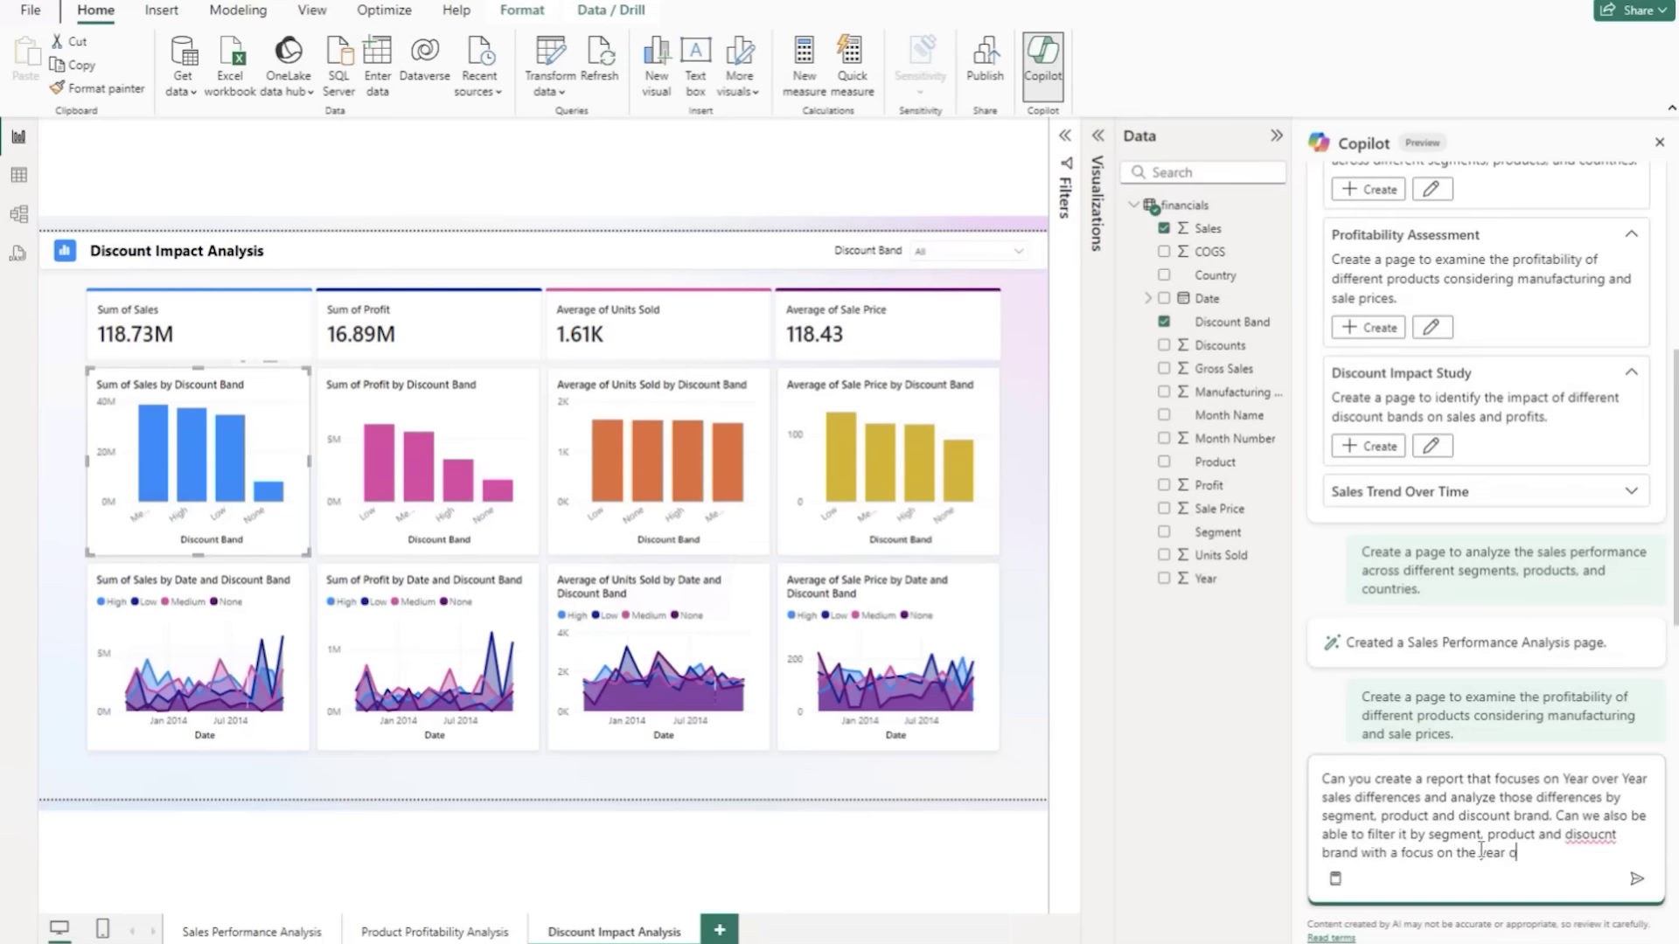
text(ver year trends)
Correct the misspelled word to 'discount' and send the request.
double_click(1594, 836)
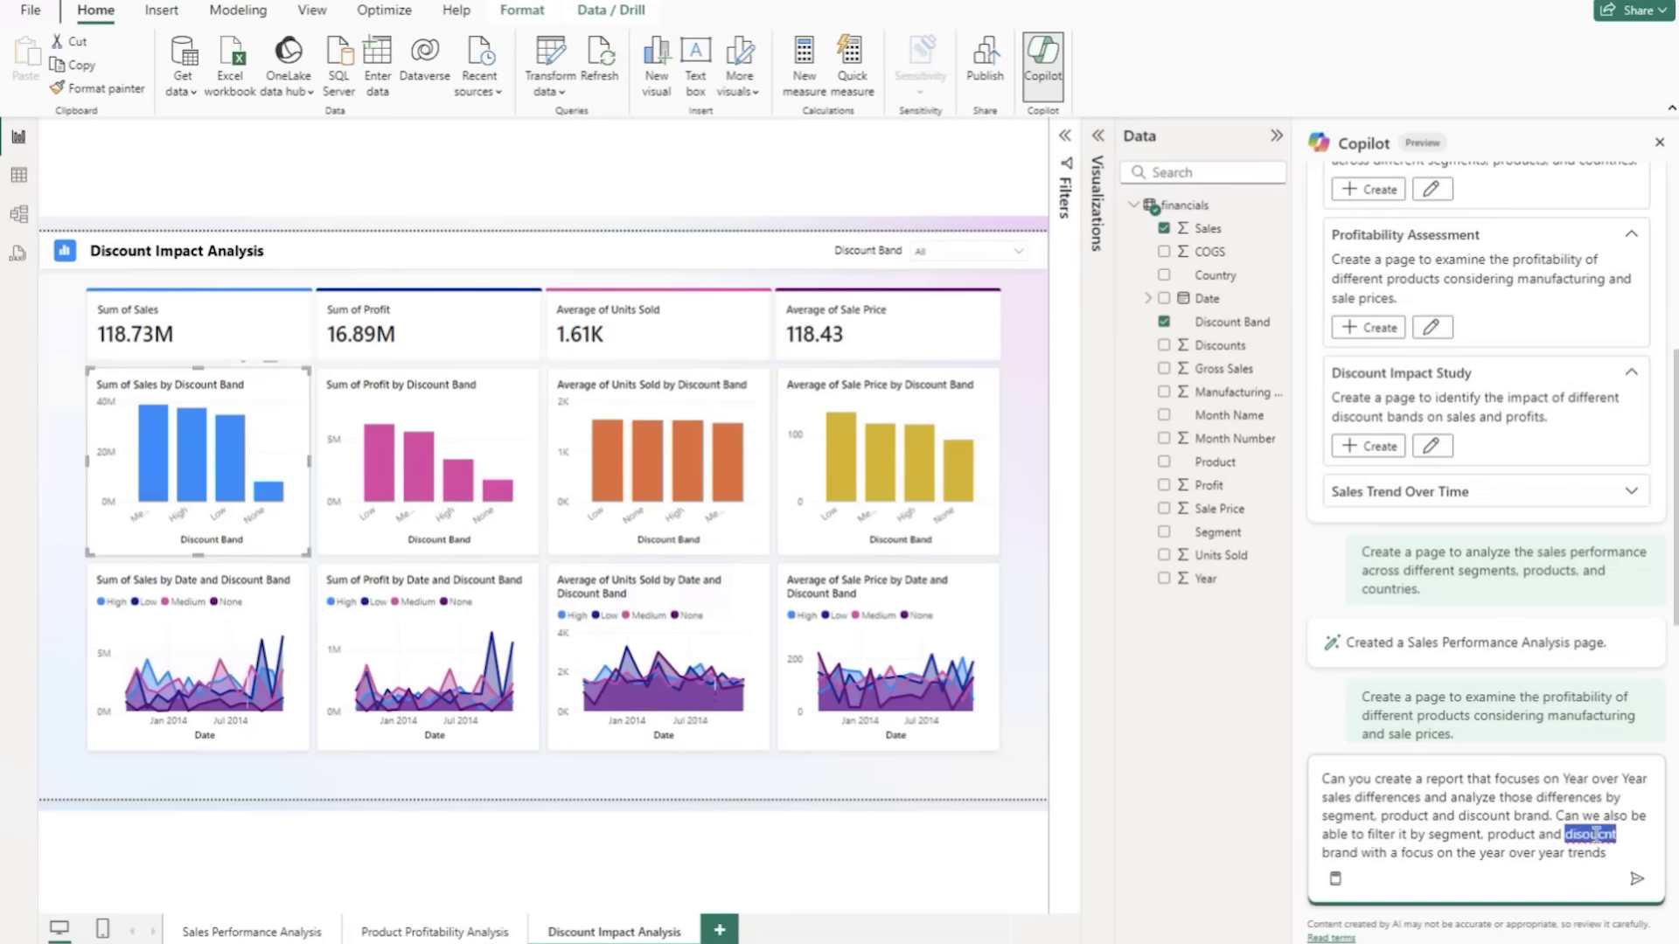
text(discou brand)
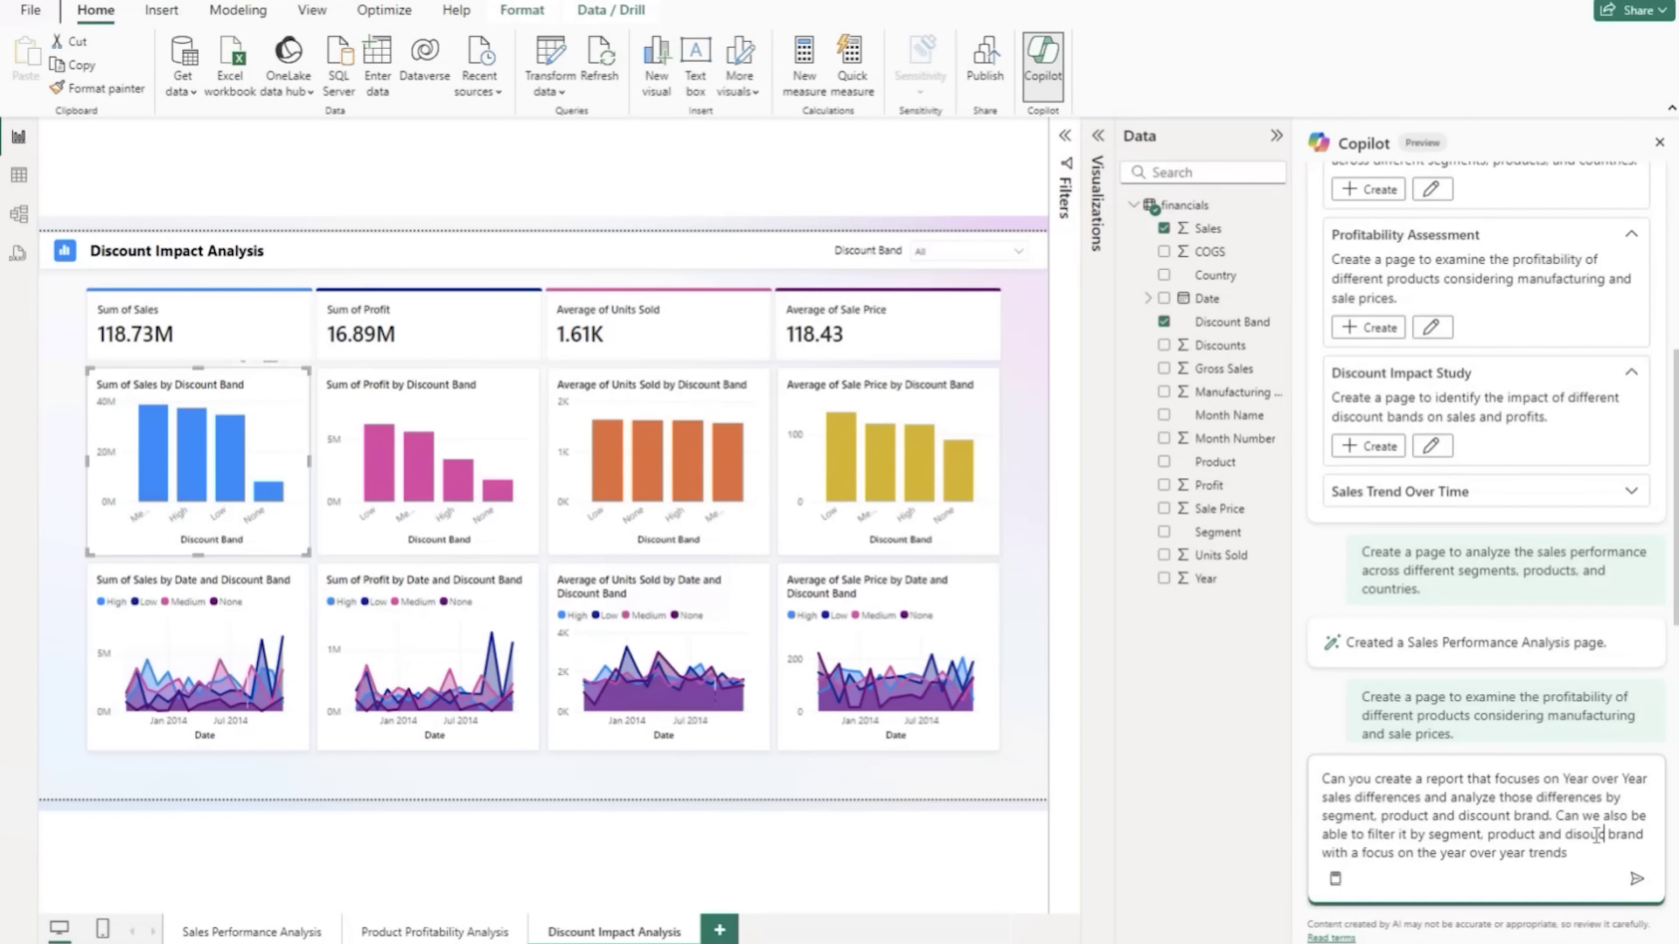
text(nt)
click(1579, 836)
key(Delete)
key(Delete)
key(Delete)
key(Delete)
key(Delete)
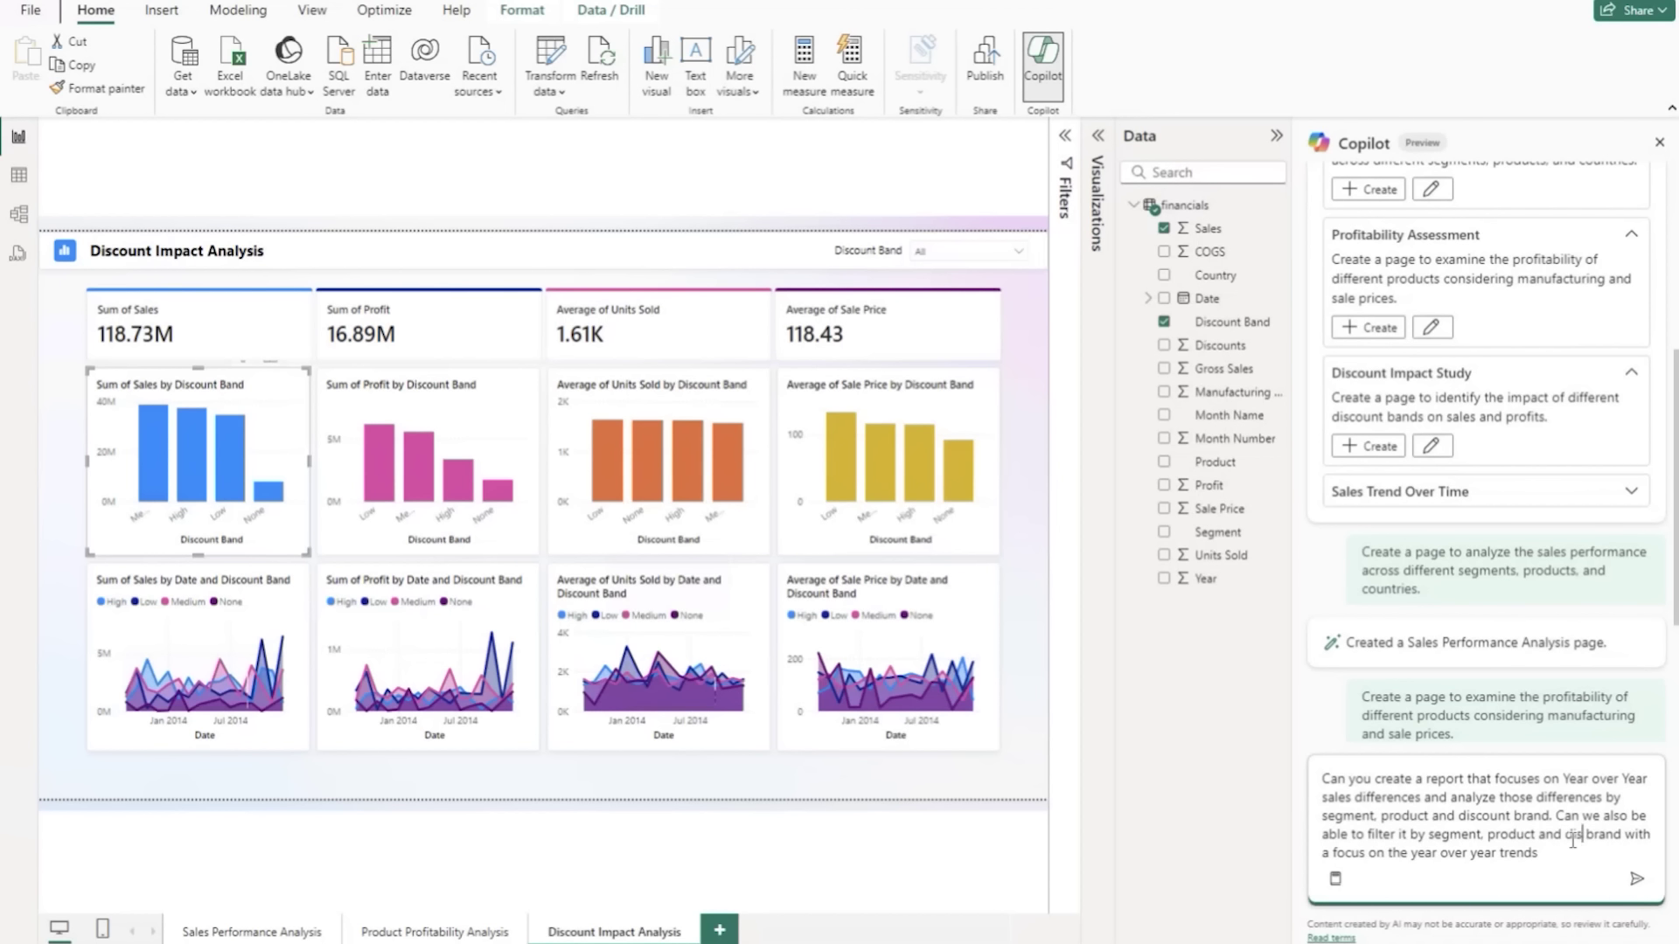
text(count)
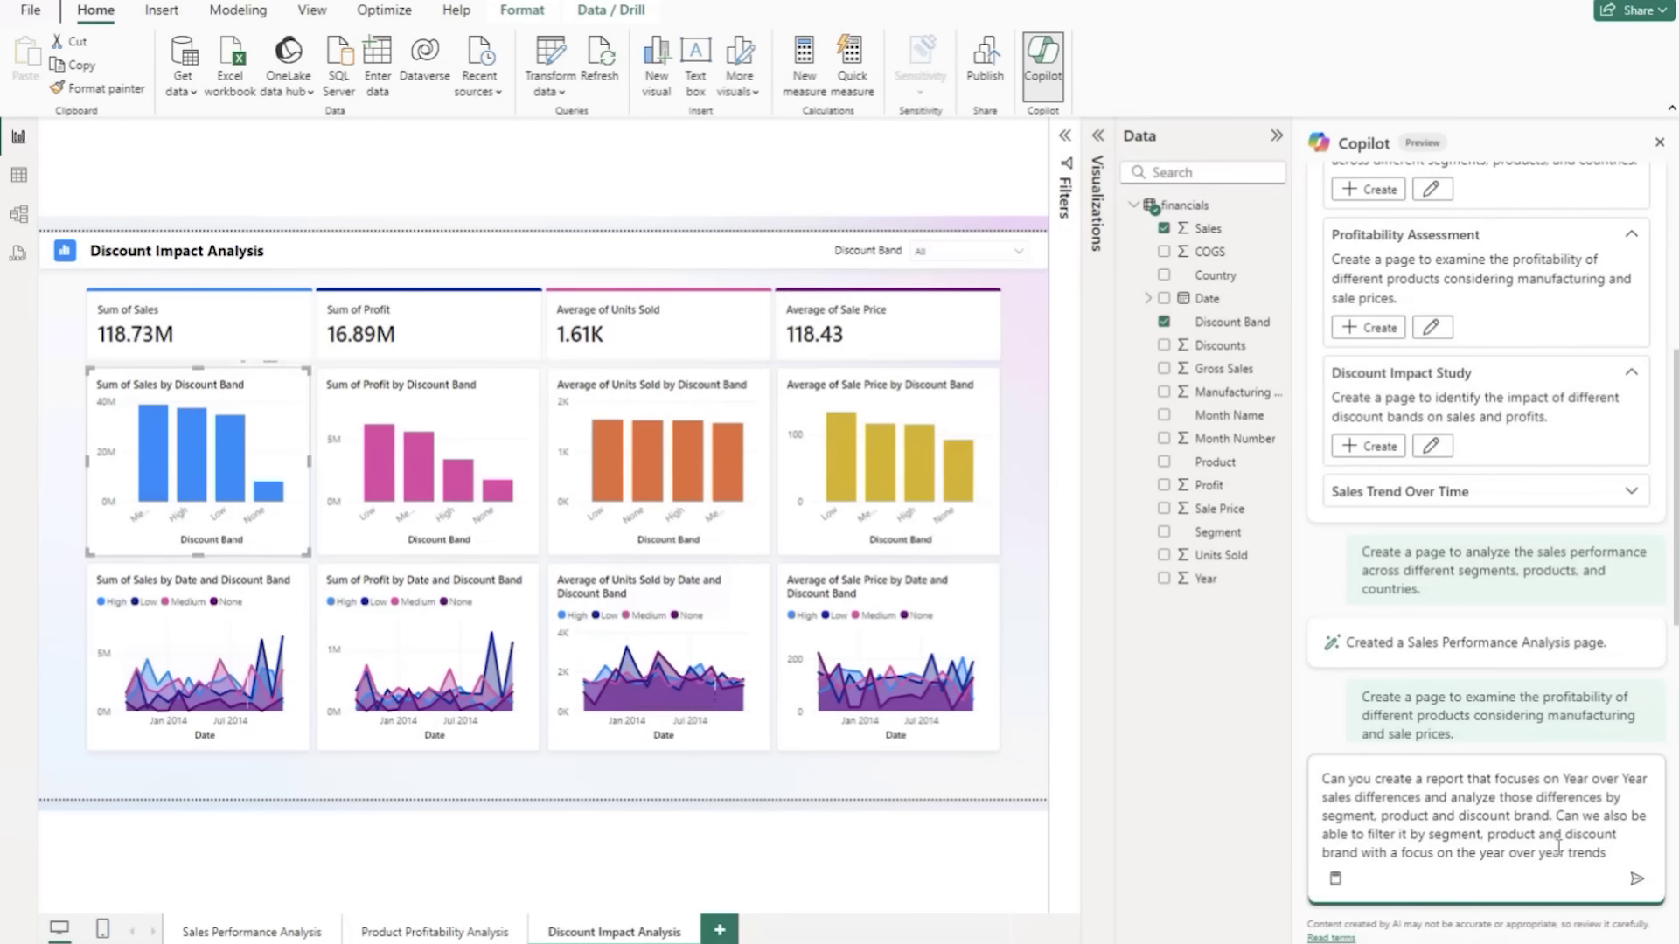
click(1635, 882)
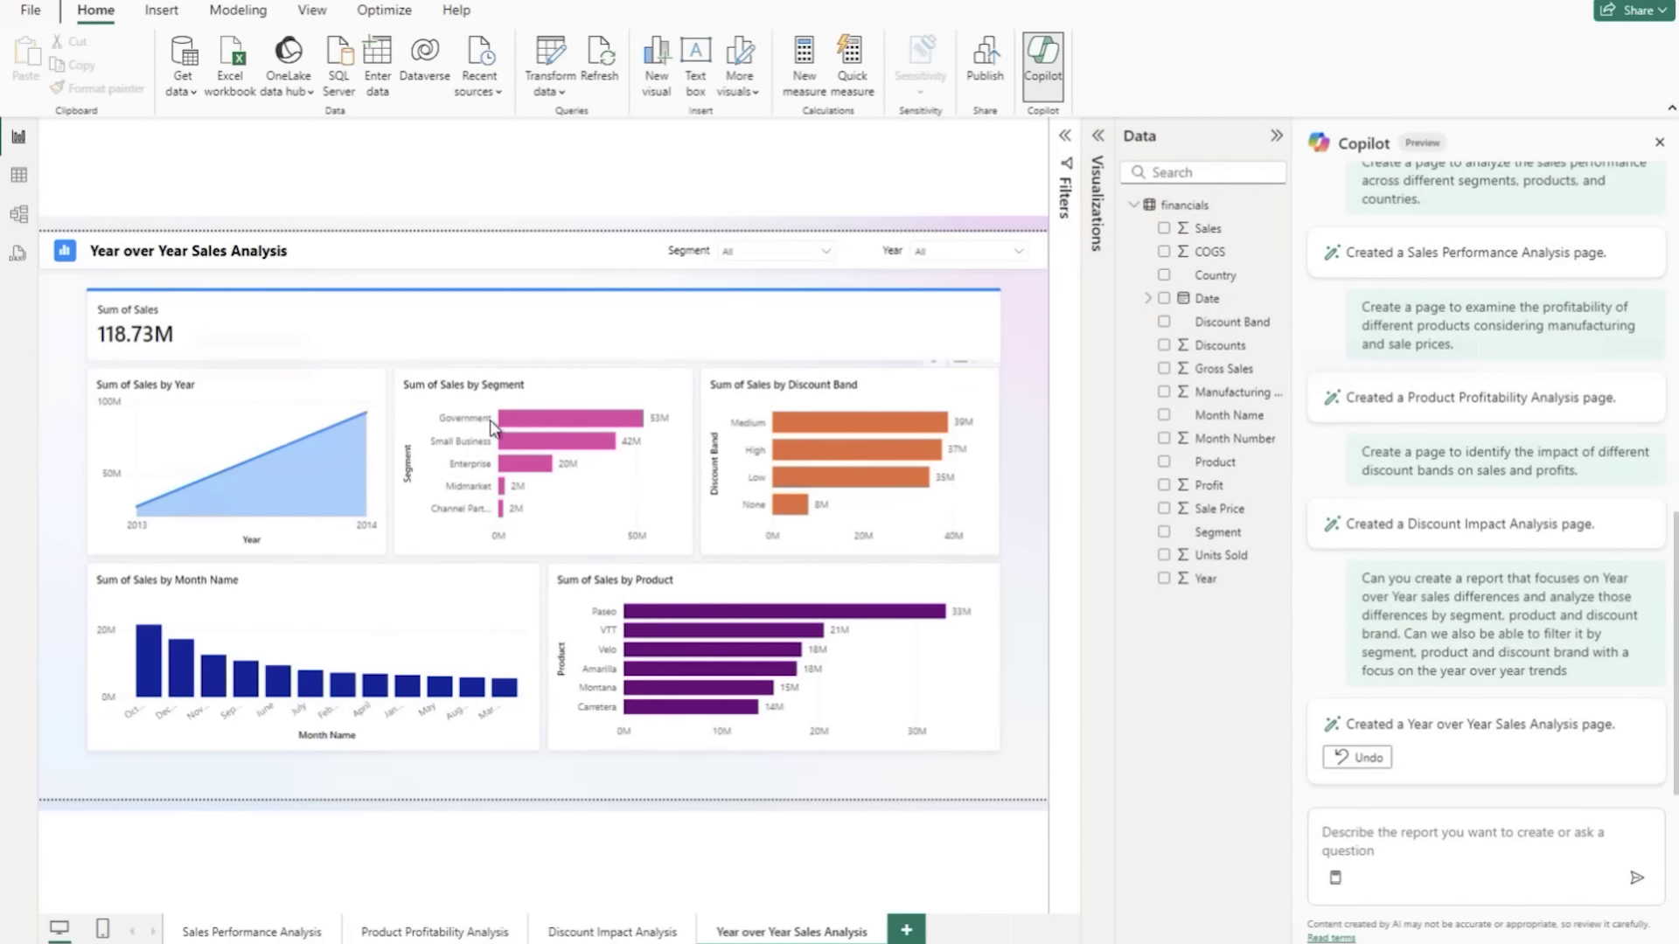
click(162, 494)
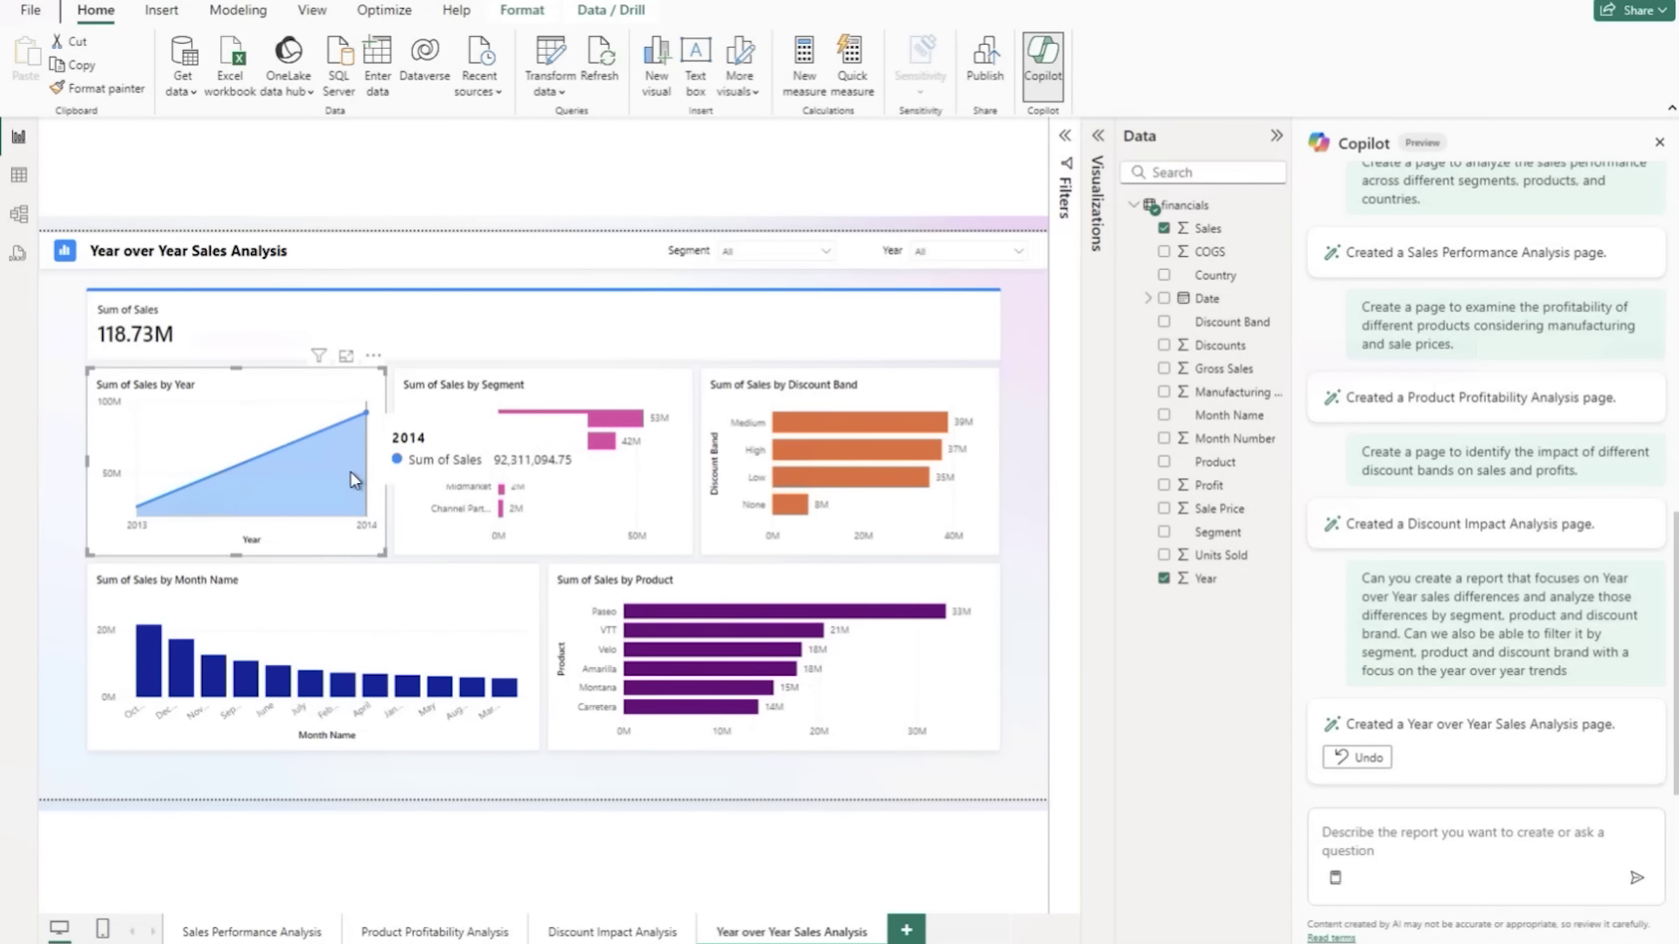
click(551, 390)
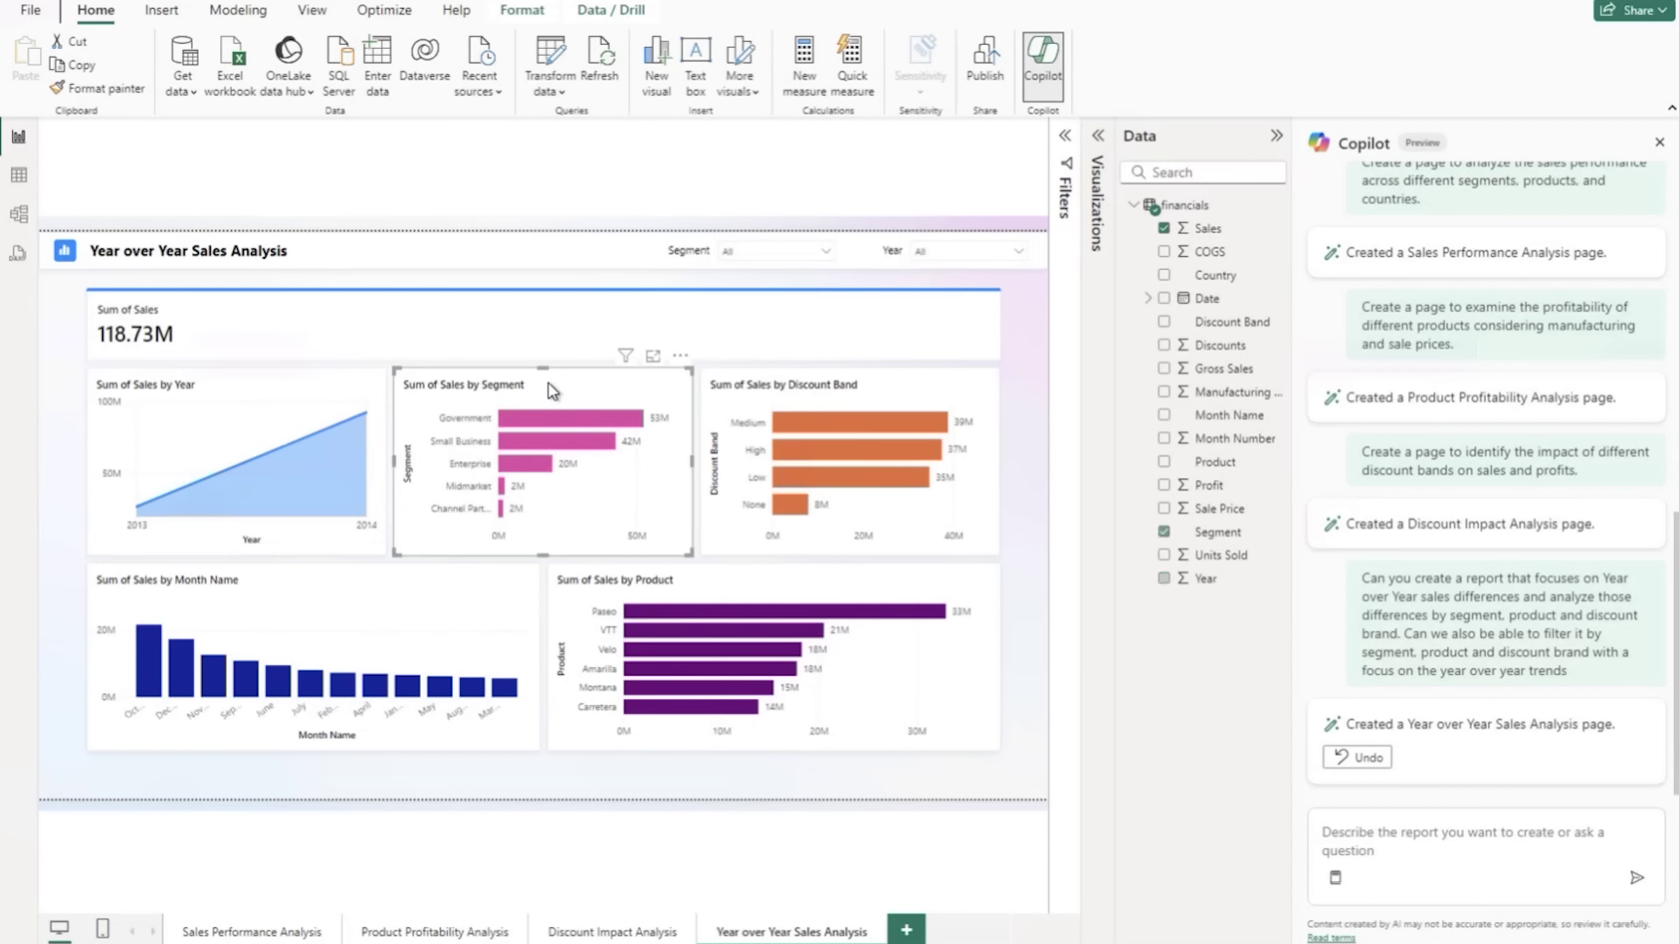
click(737, 418)
click(737, 418)
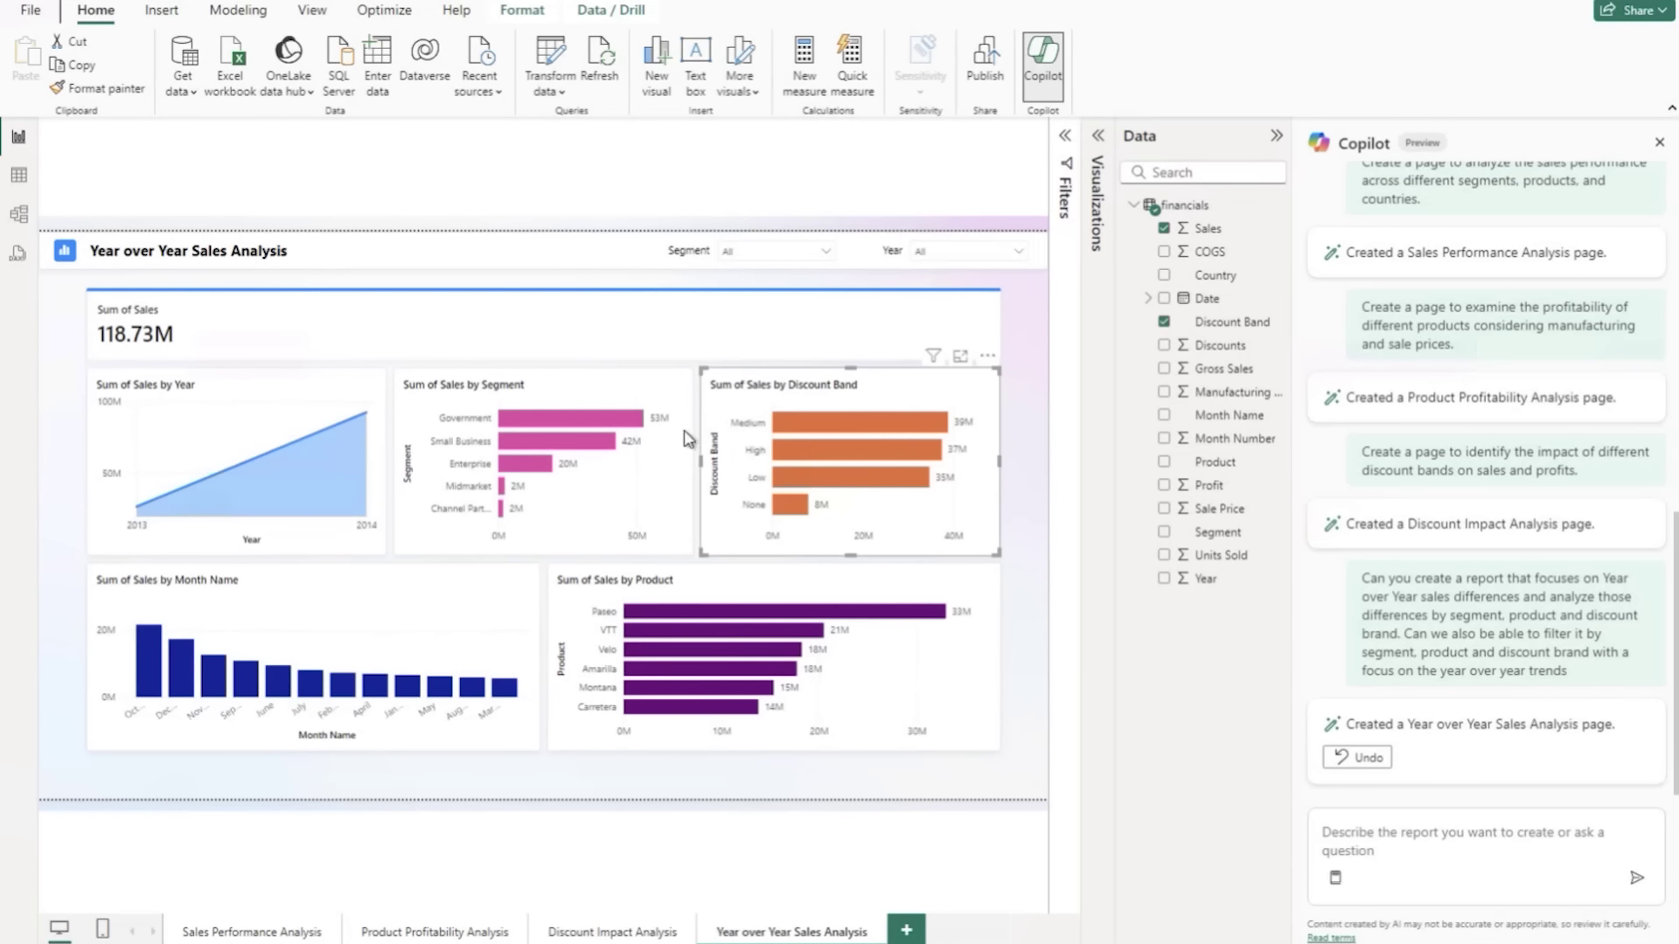
click(267, 615)
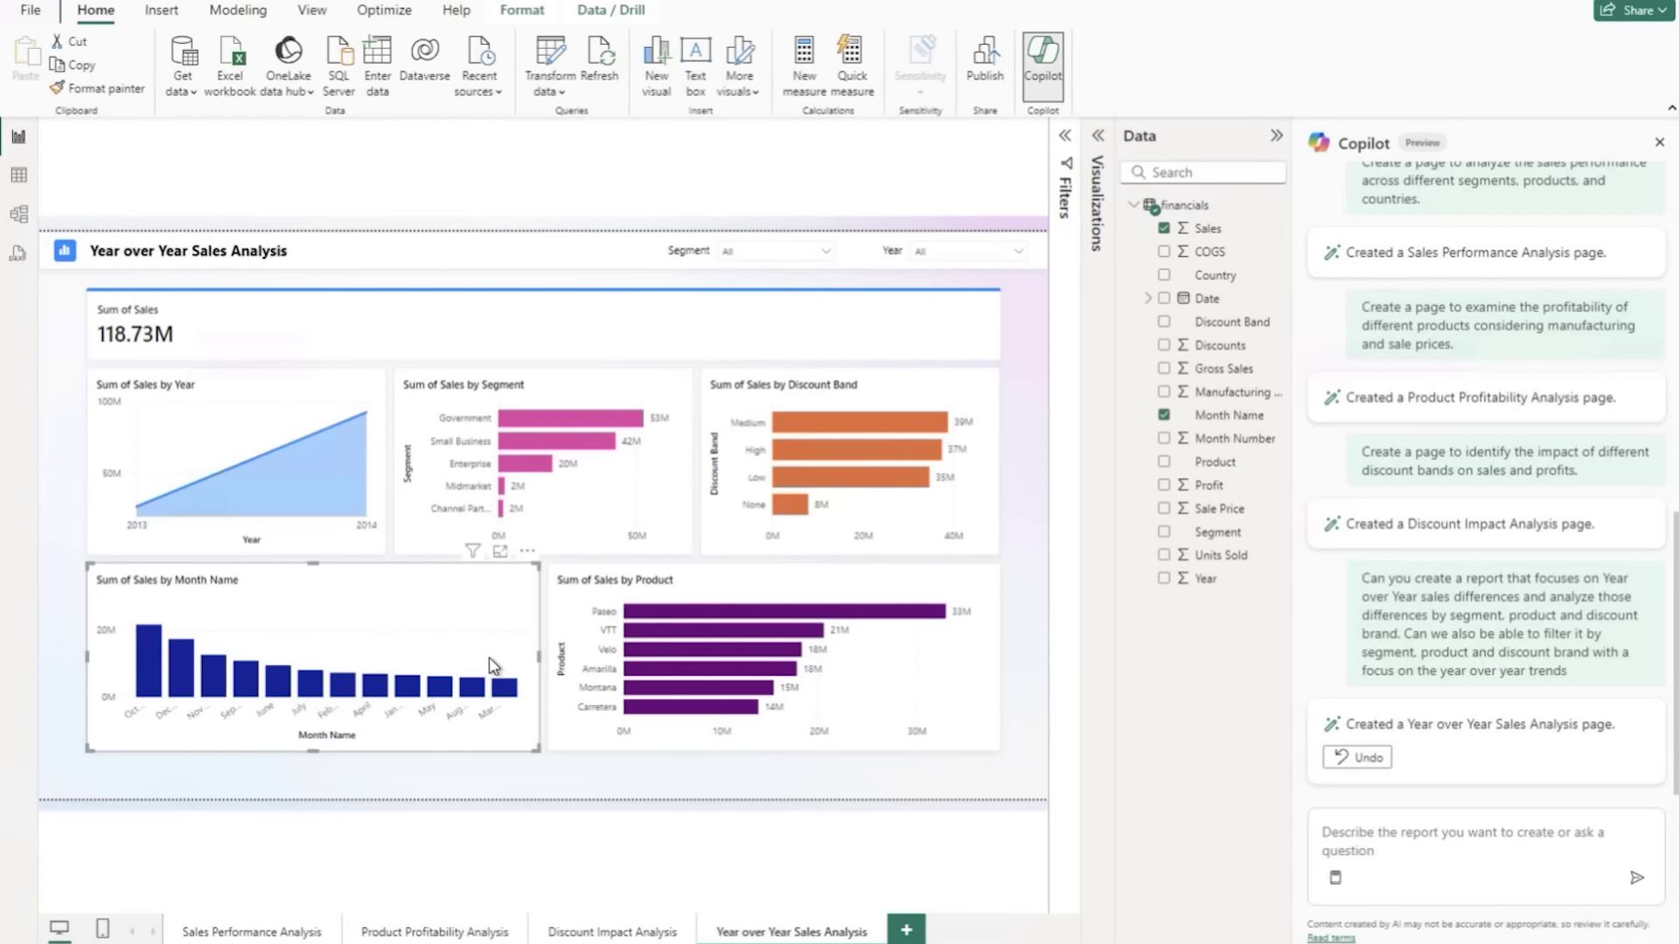
click(553, 651)
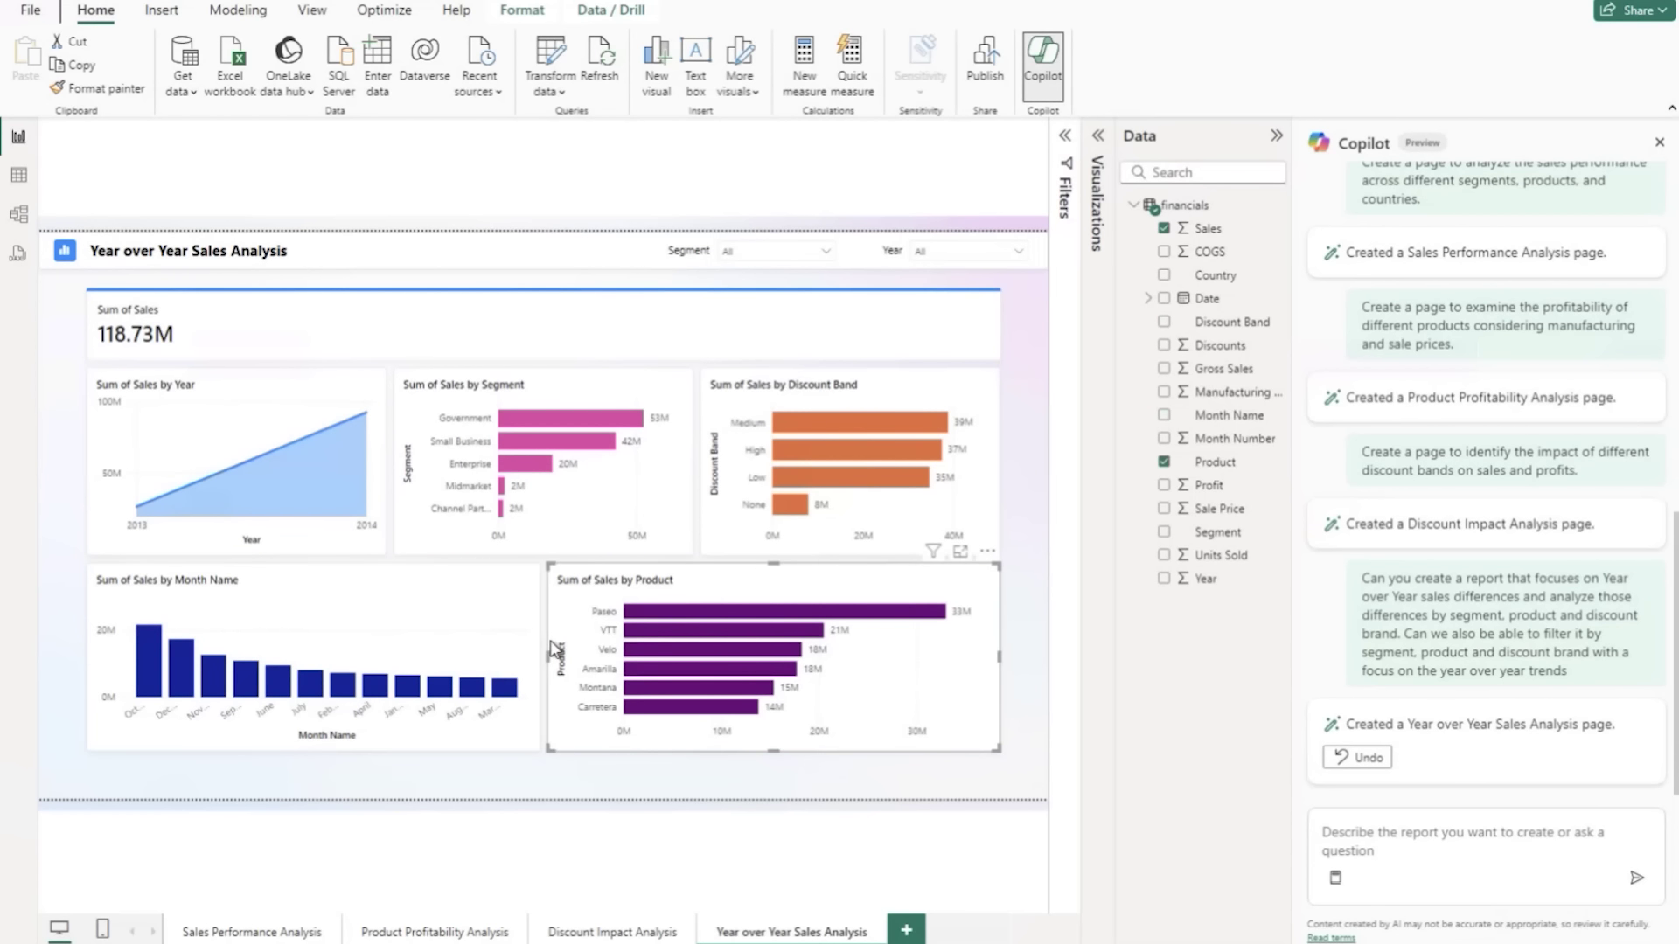
click(783, 254)
click(757, 310)
click(761, 329)
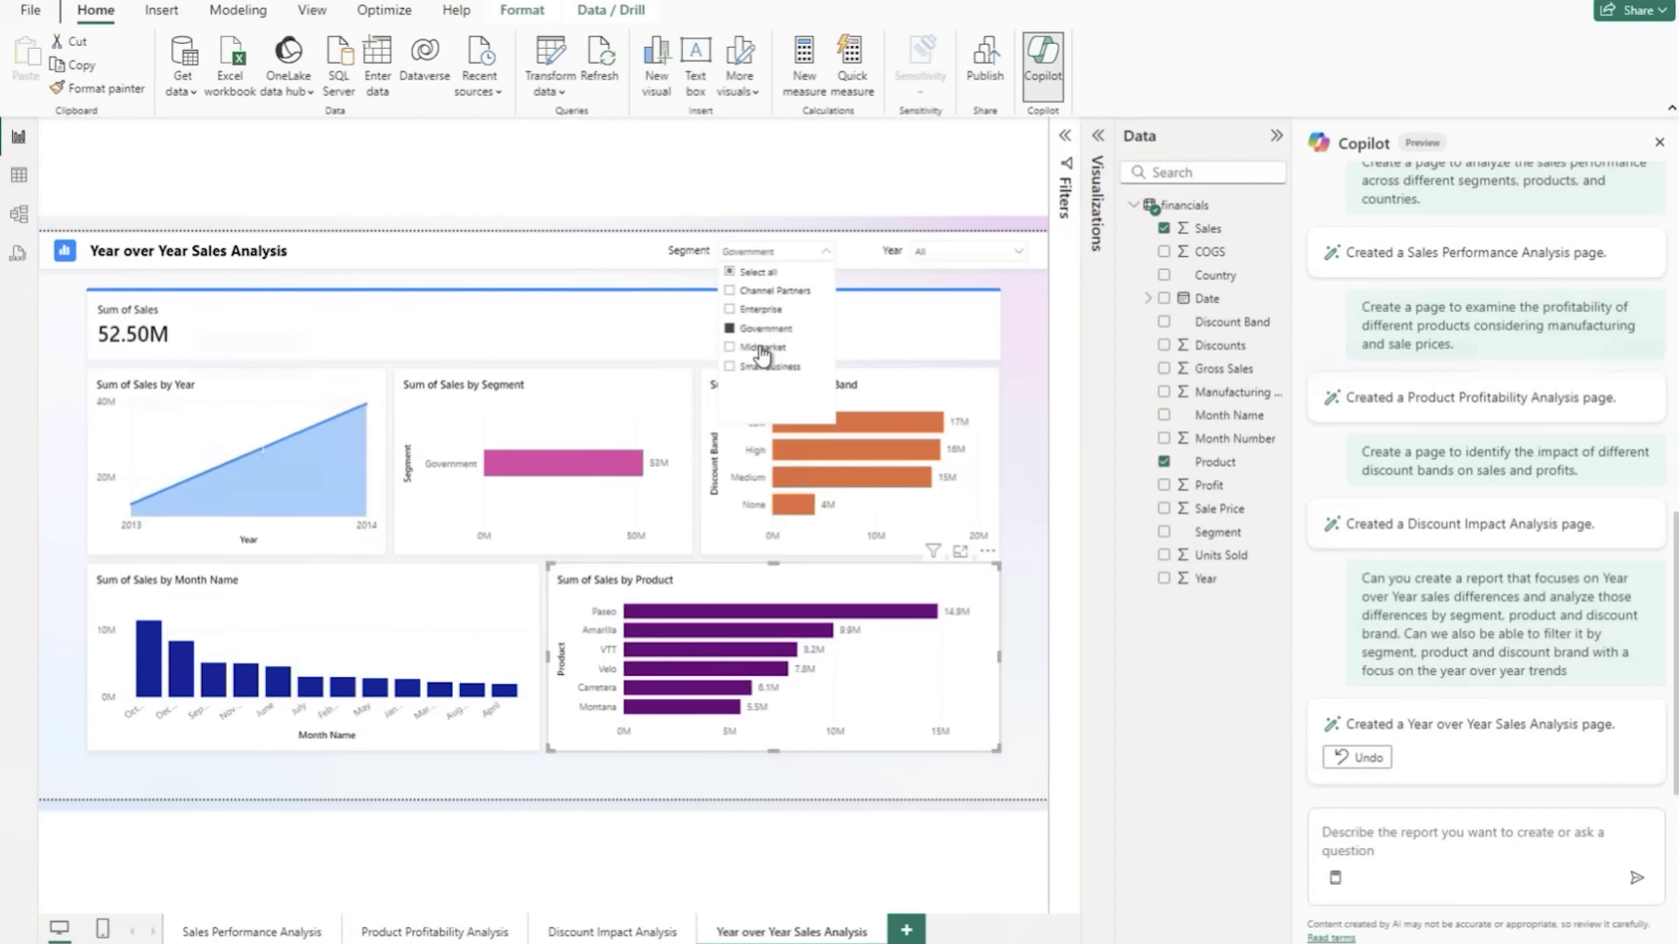
click(761, 348)
click(769, 366)
click(769, 366)
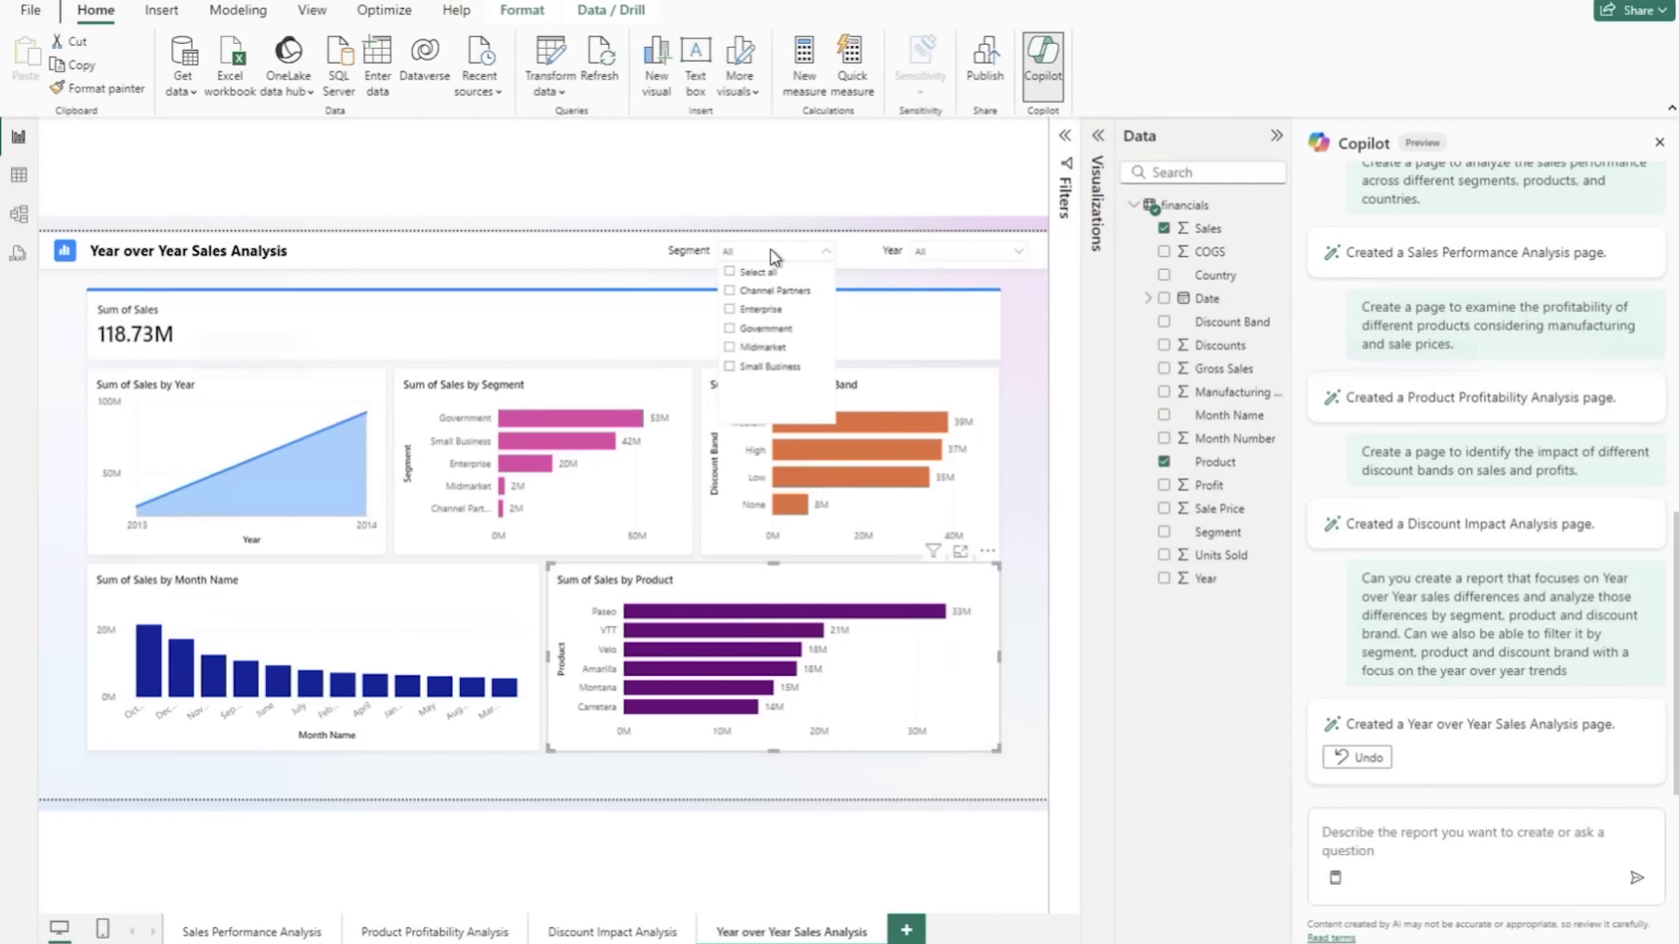
click(772, 256)
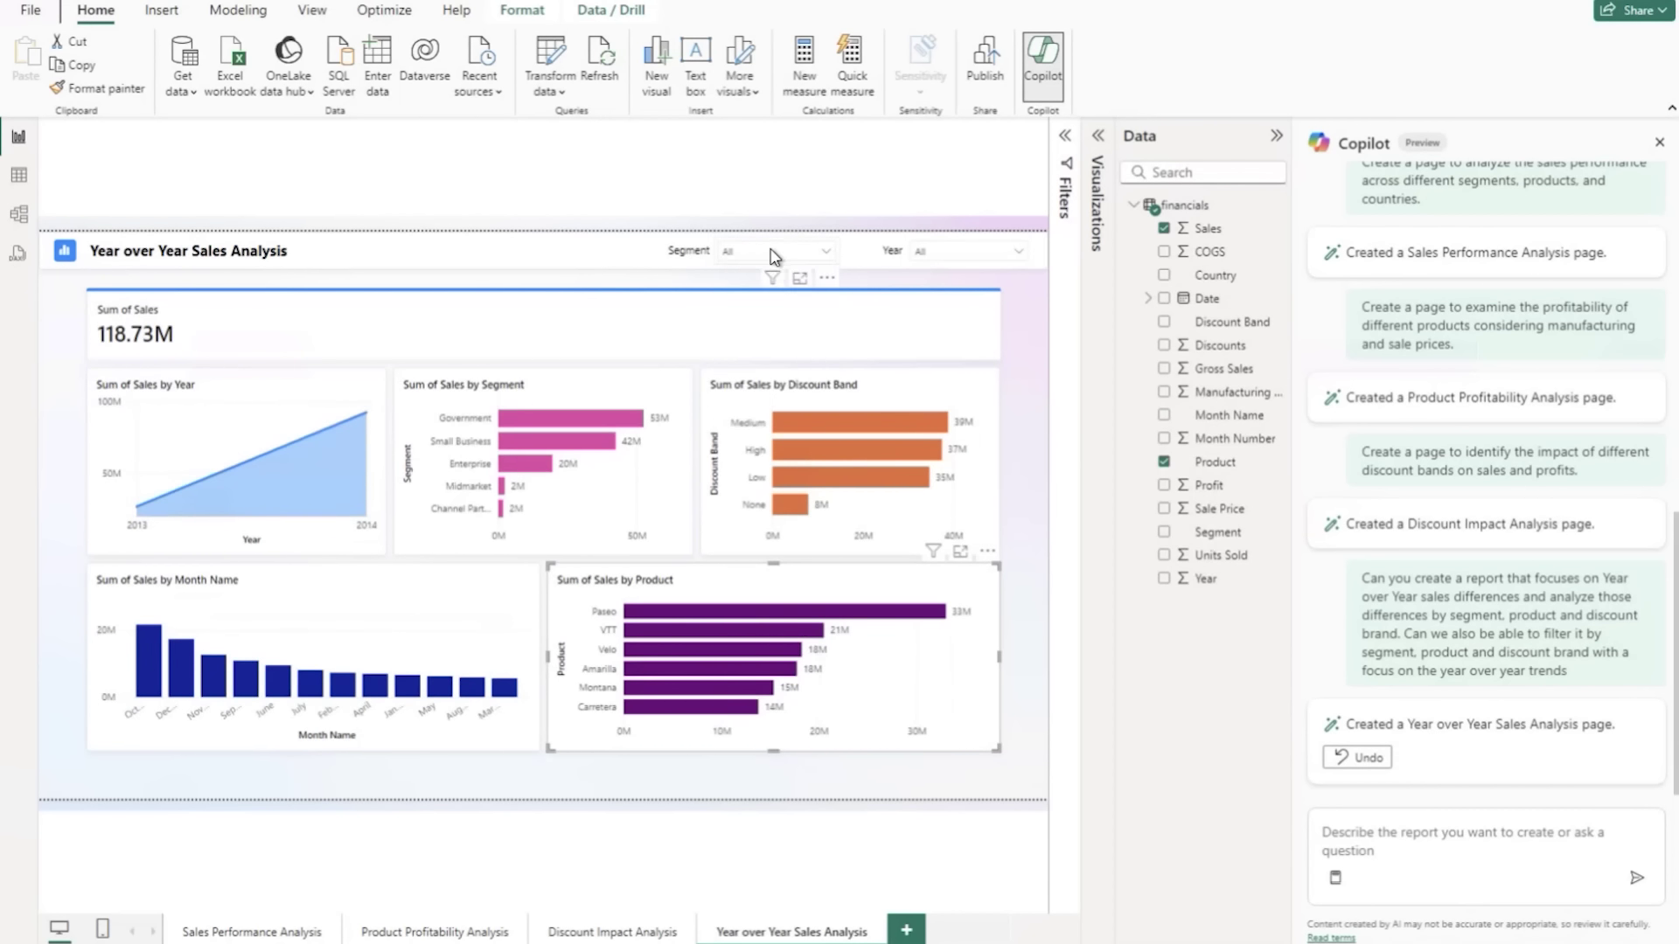
click(829, 395)
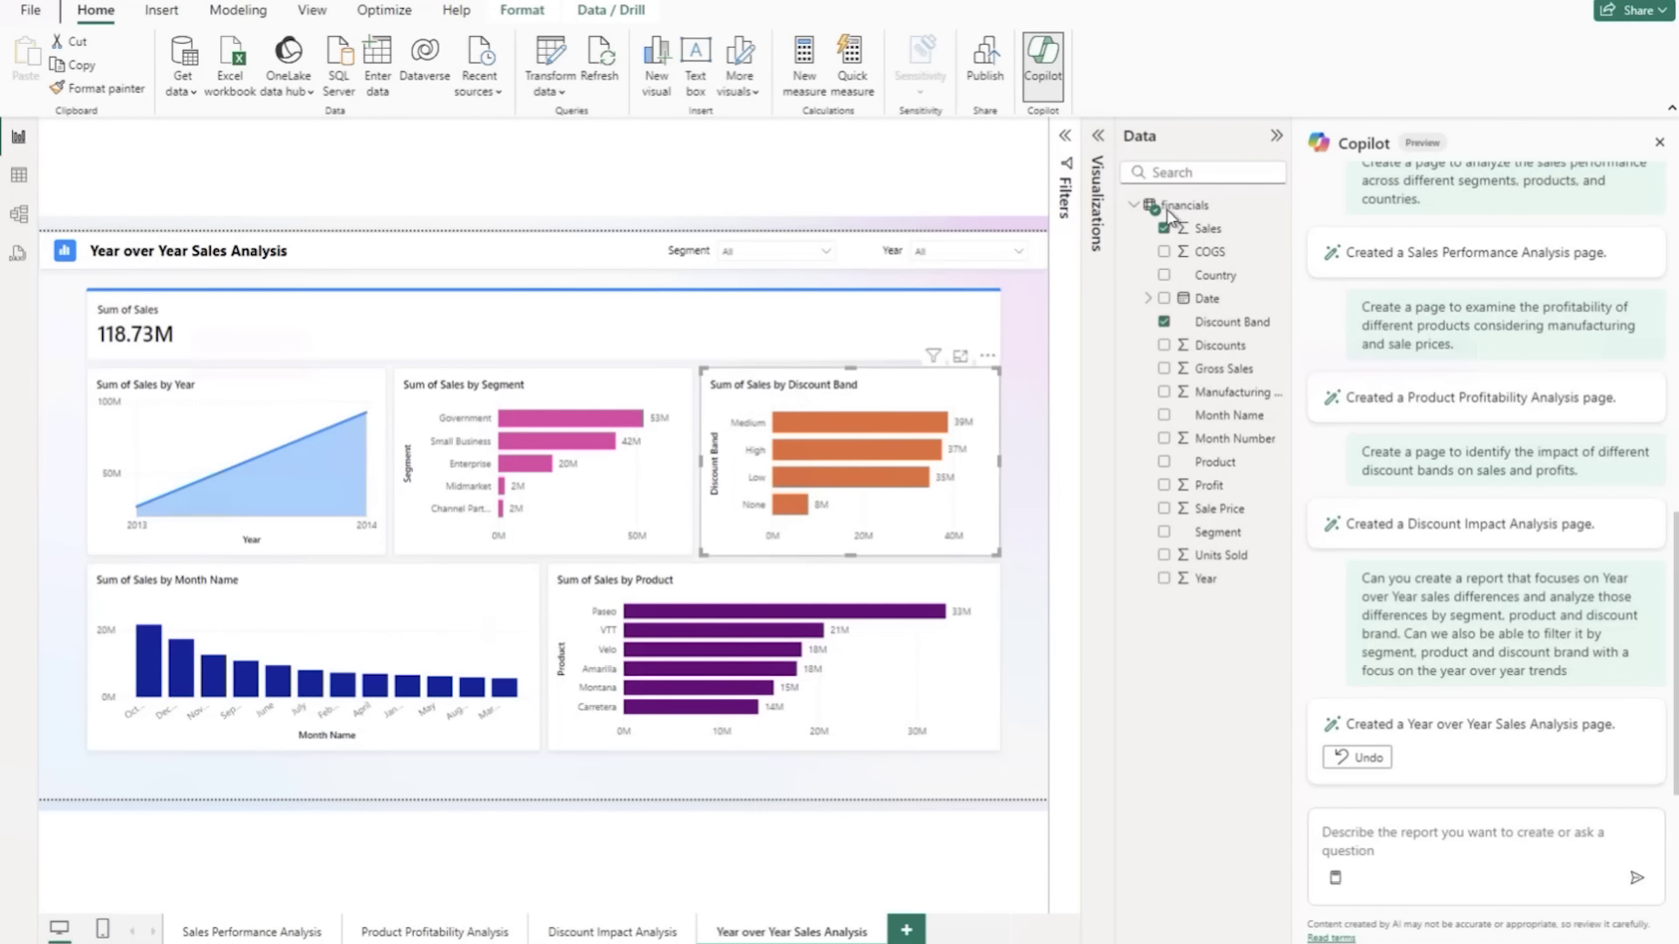
click(1659, 142)
Add Year as the legend of the Discount Band sales chart to split it into 2013 and 2014.
click(1488, 136)
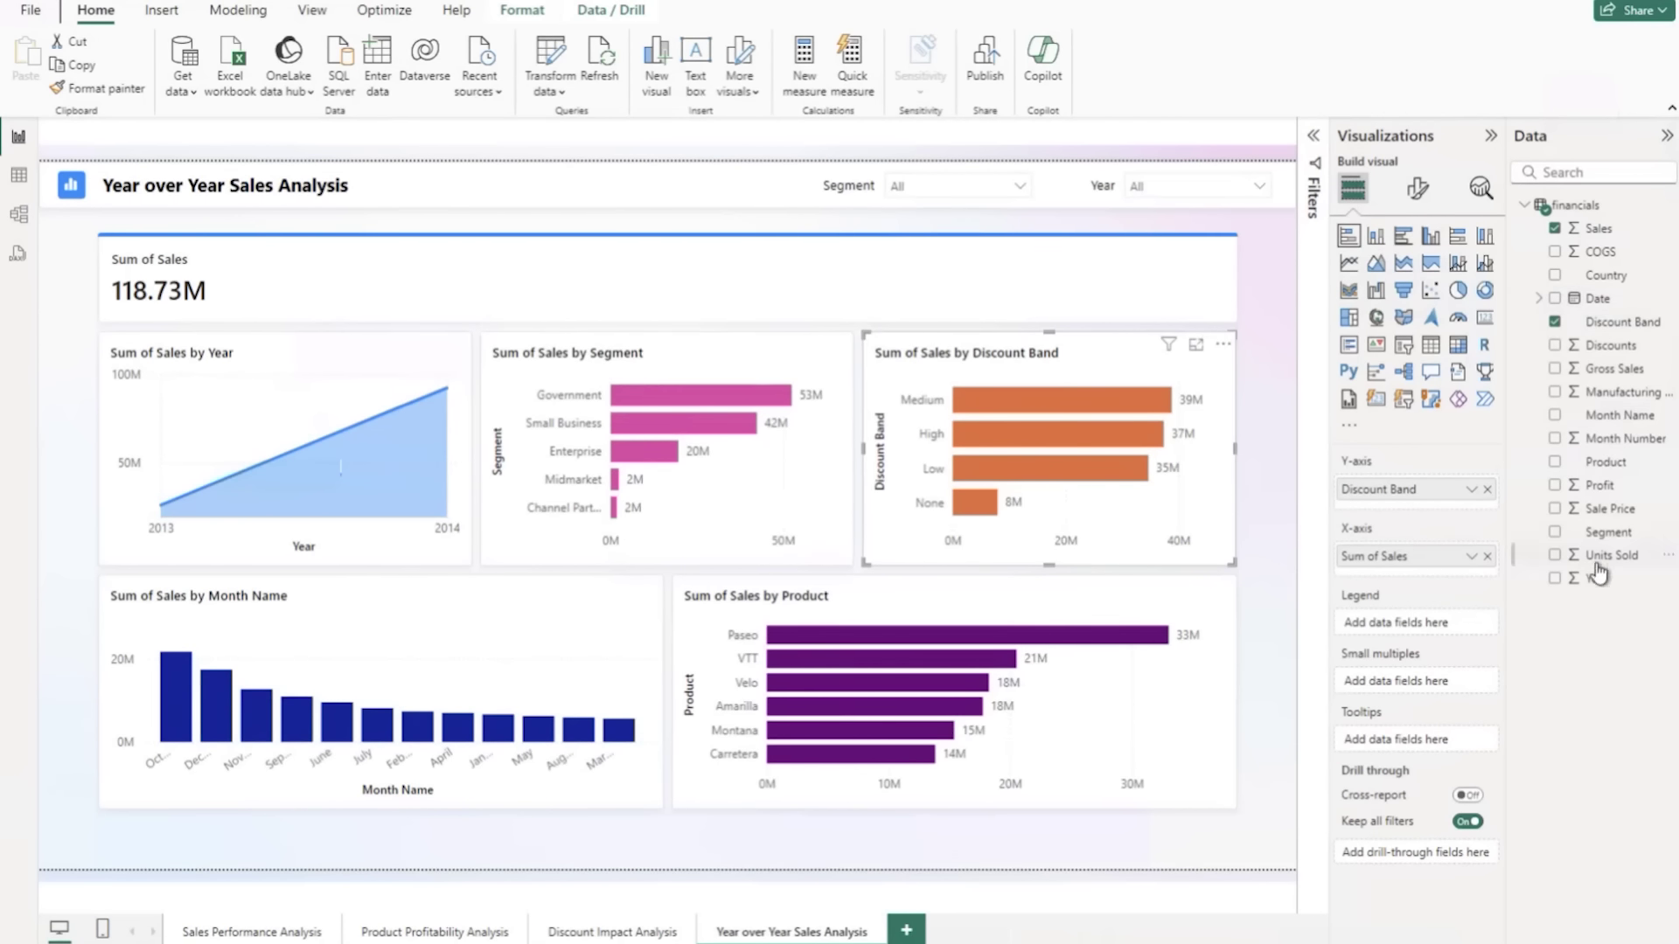
drag(1501, 615, 1469, 628)
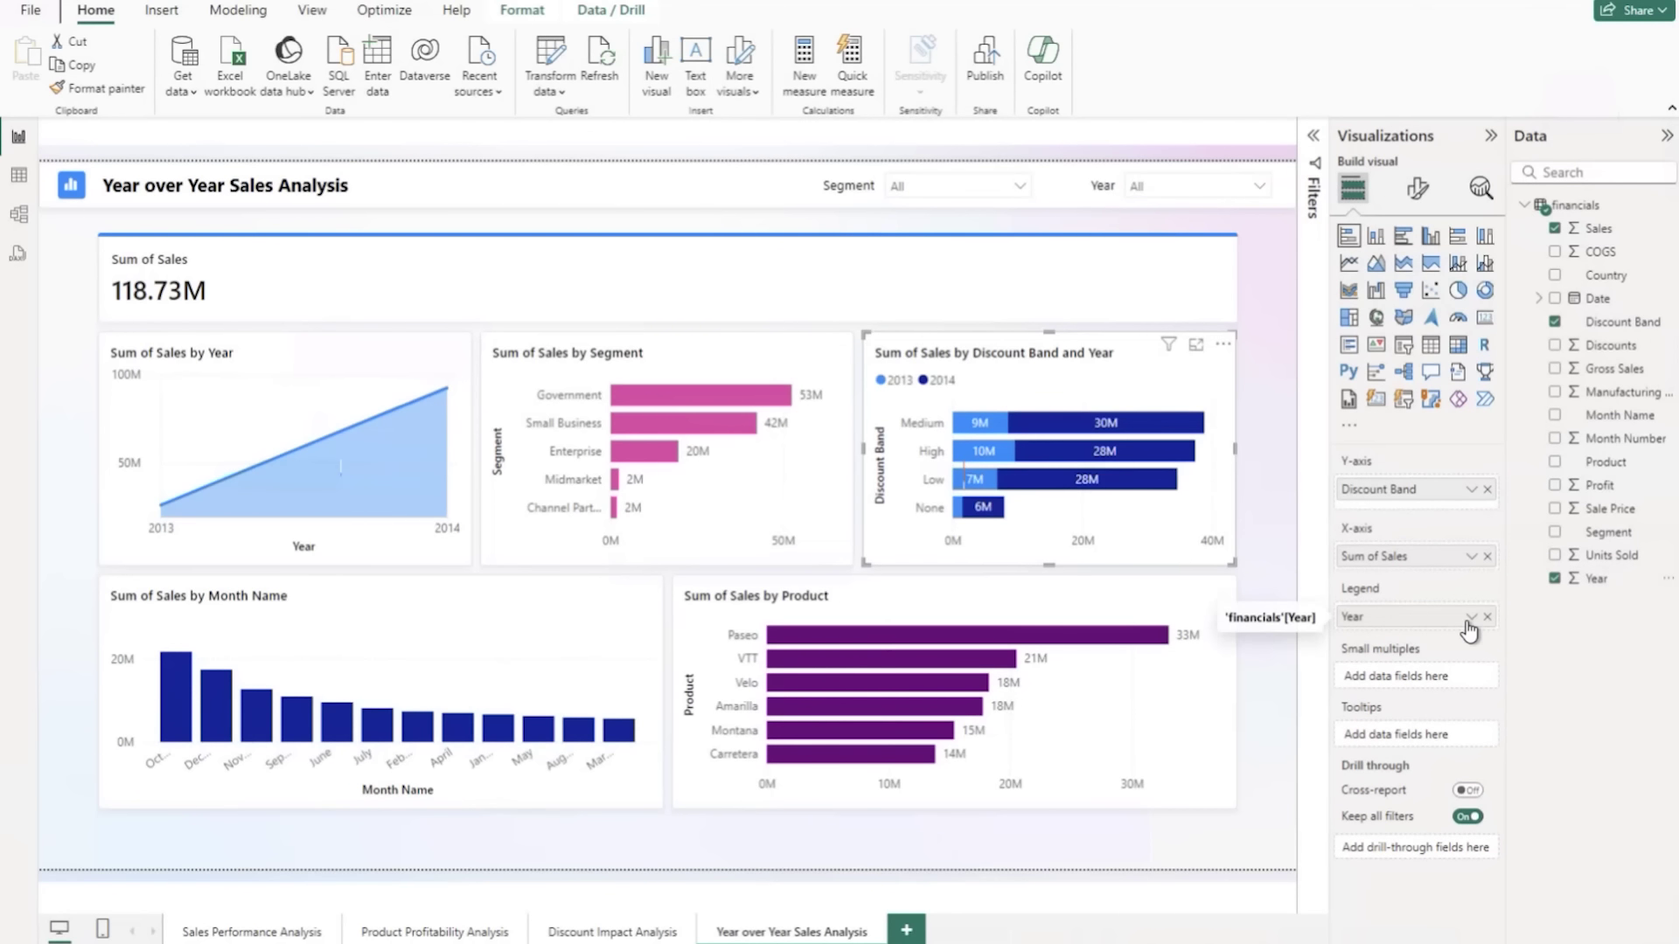
click(1472, 616)
click(1439, 672)
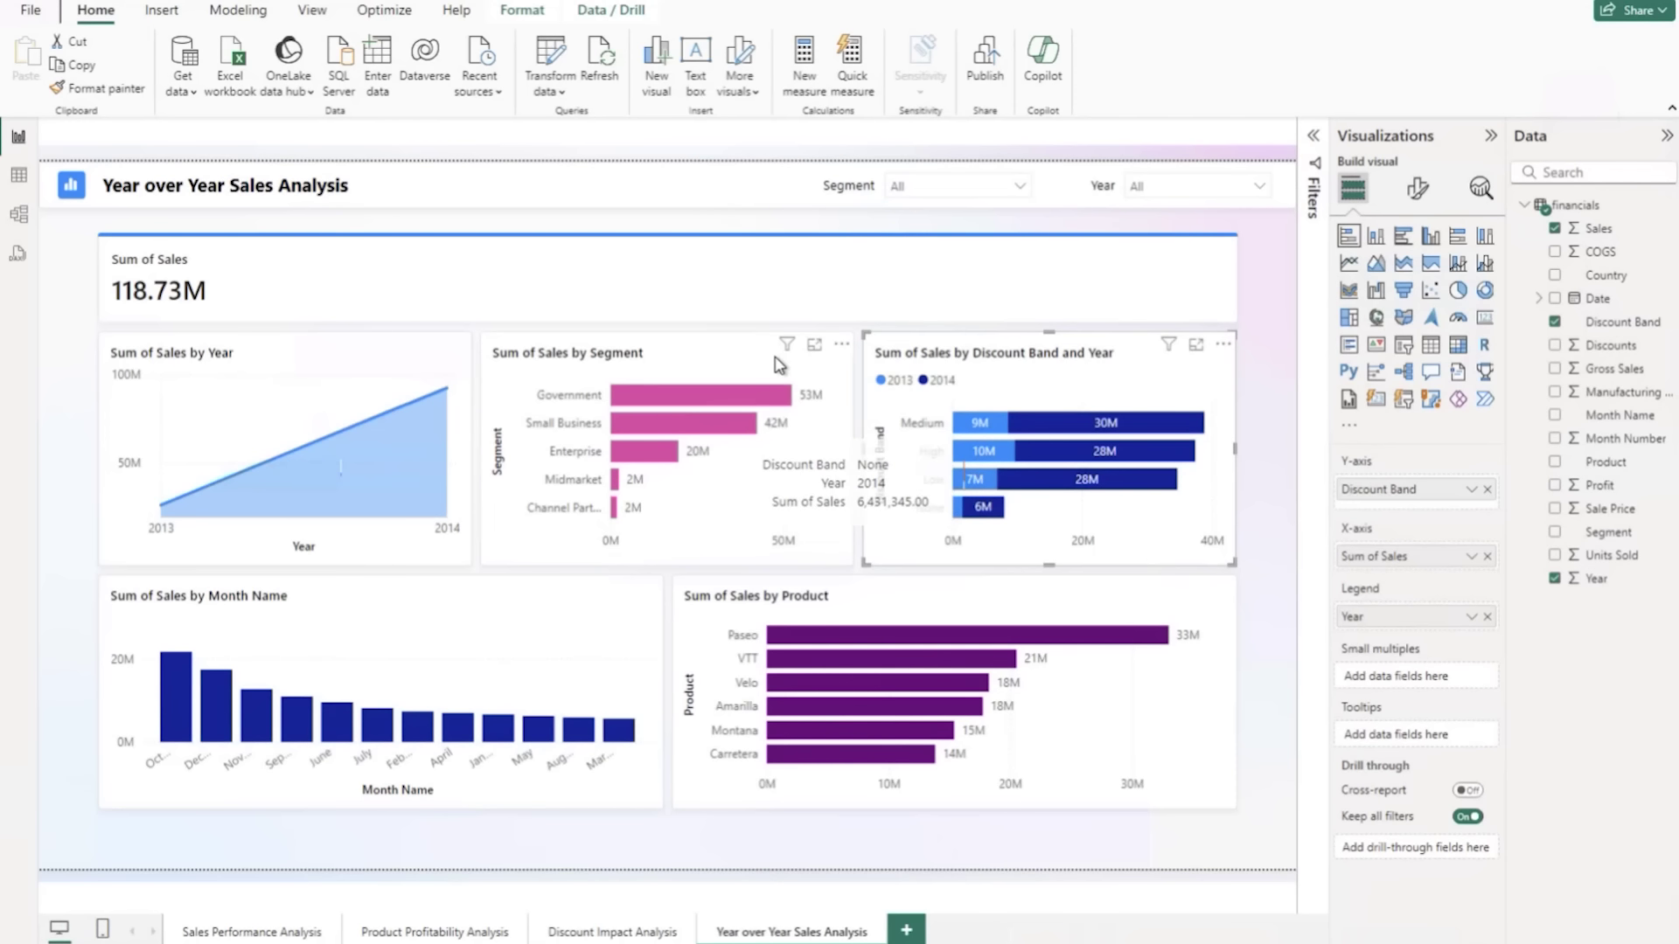
Stack the Segment, Month Name and Product sales charts by Year the same way.
click(779, 363)
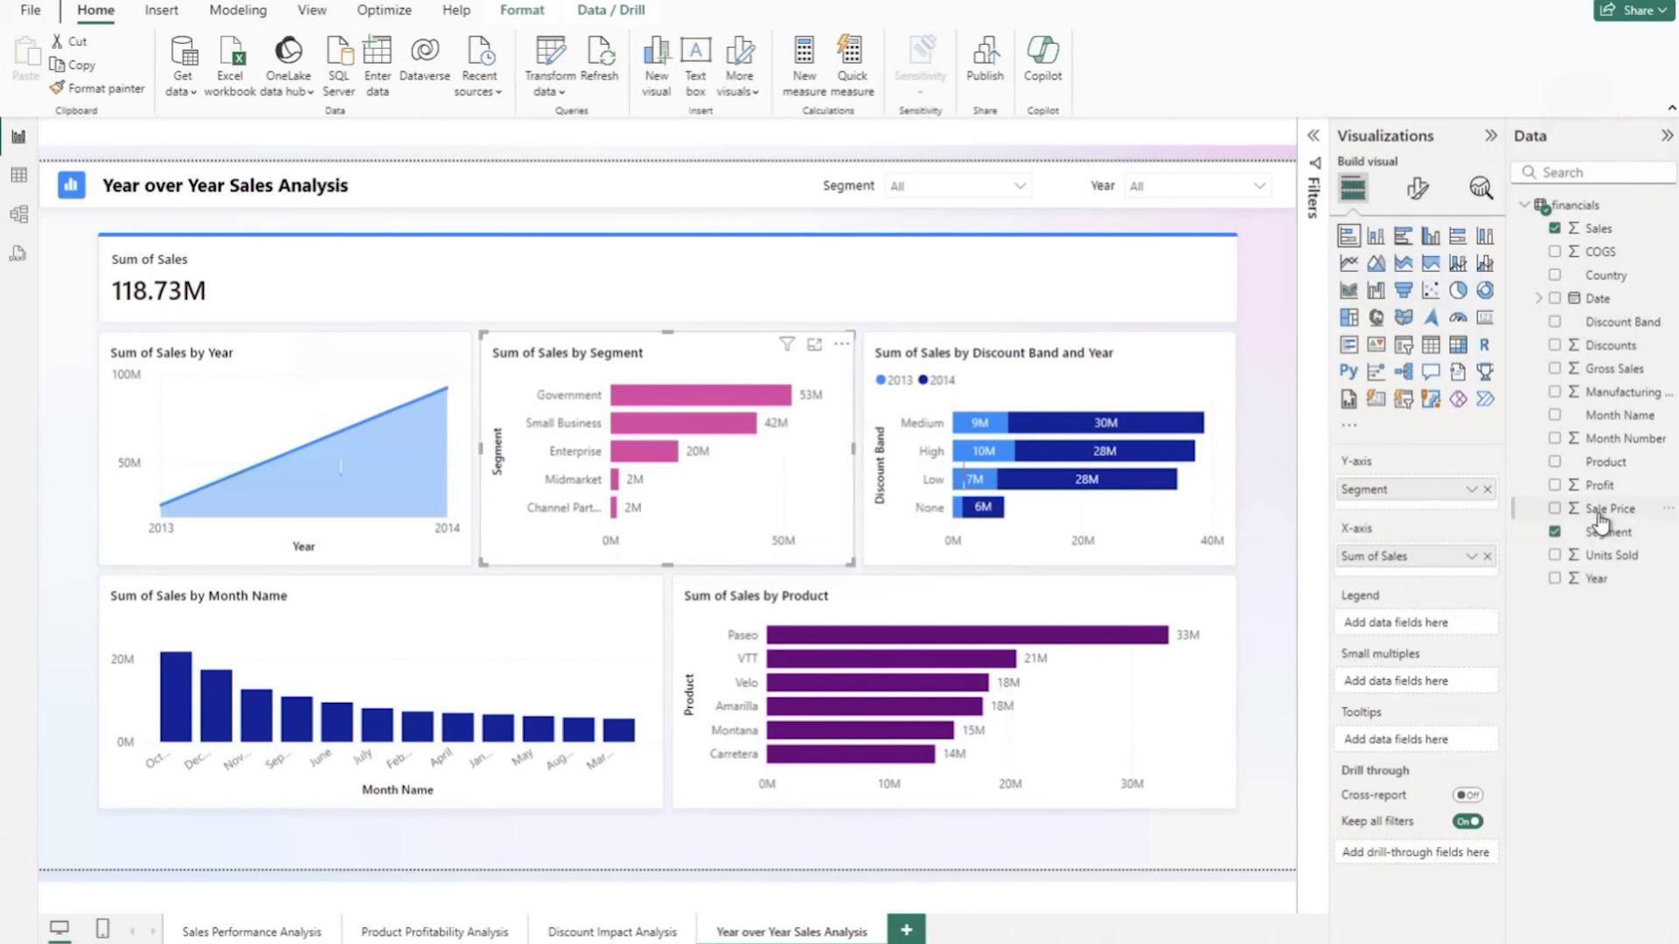
drag(1597, 578, 1417, 625)
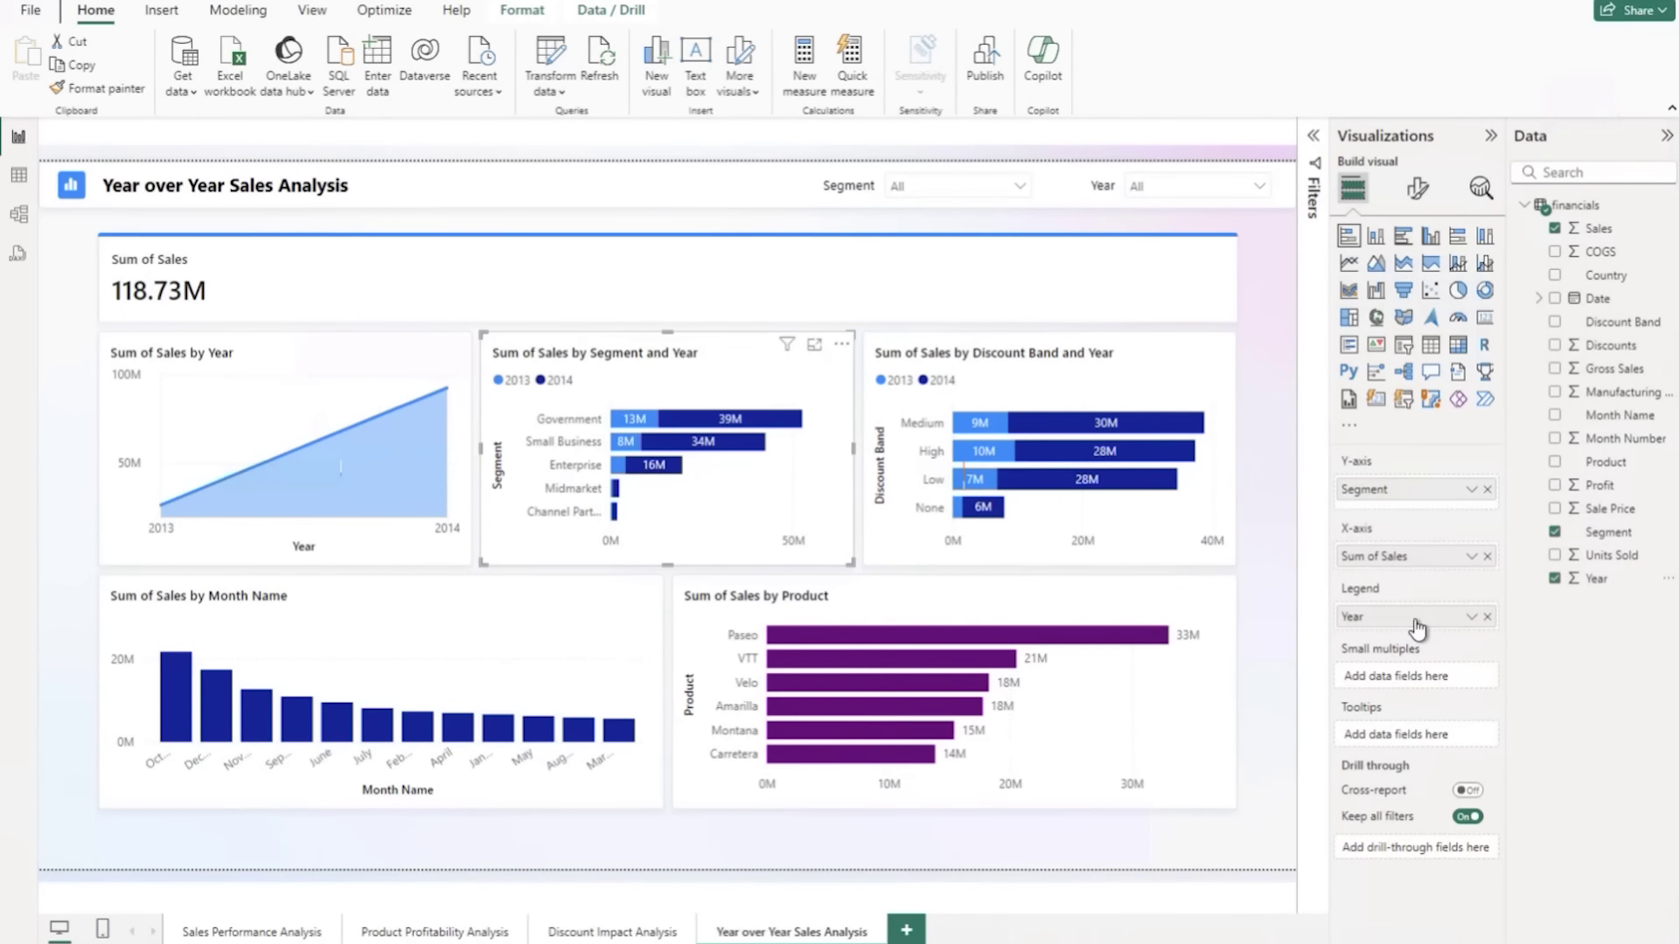
mouse_move(722, 424)
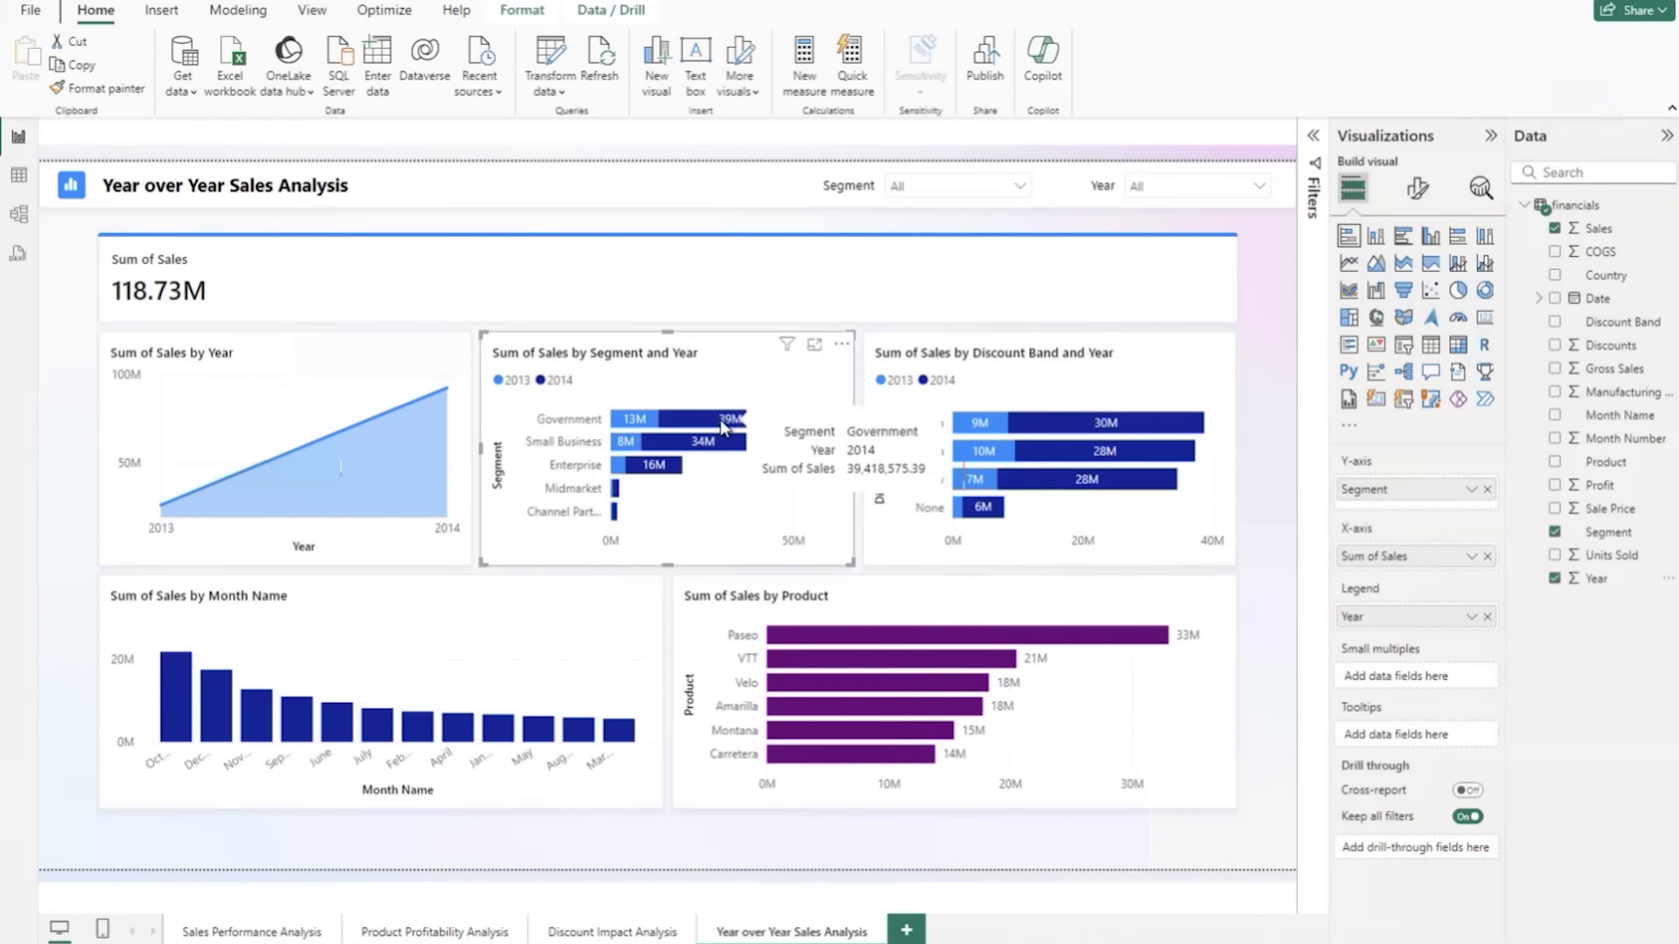
click(350, 612)
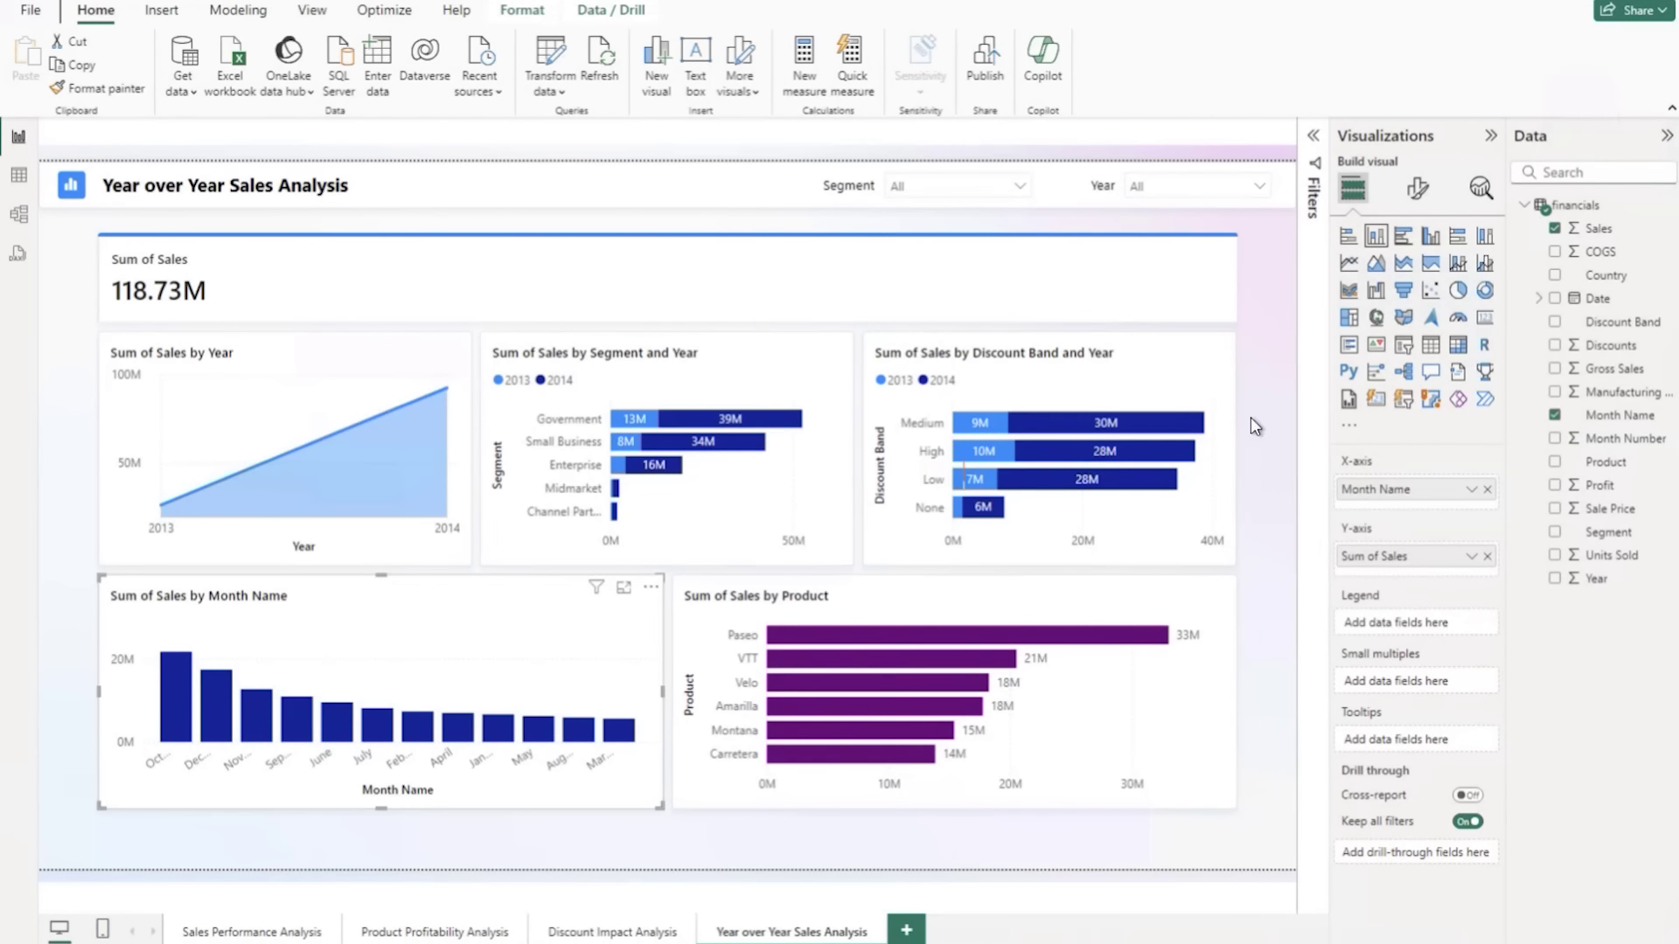
drag(1590, 574, 1417, 624)
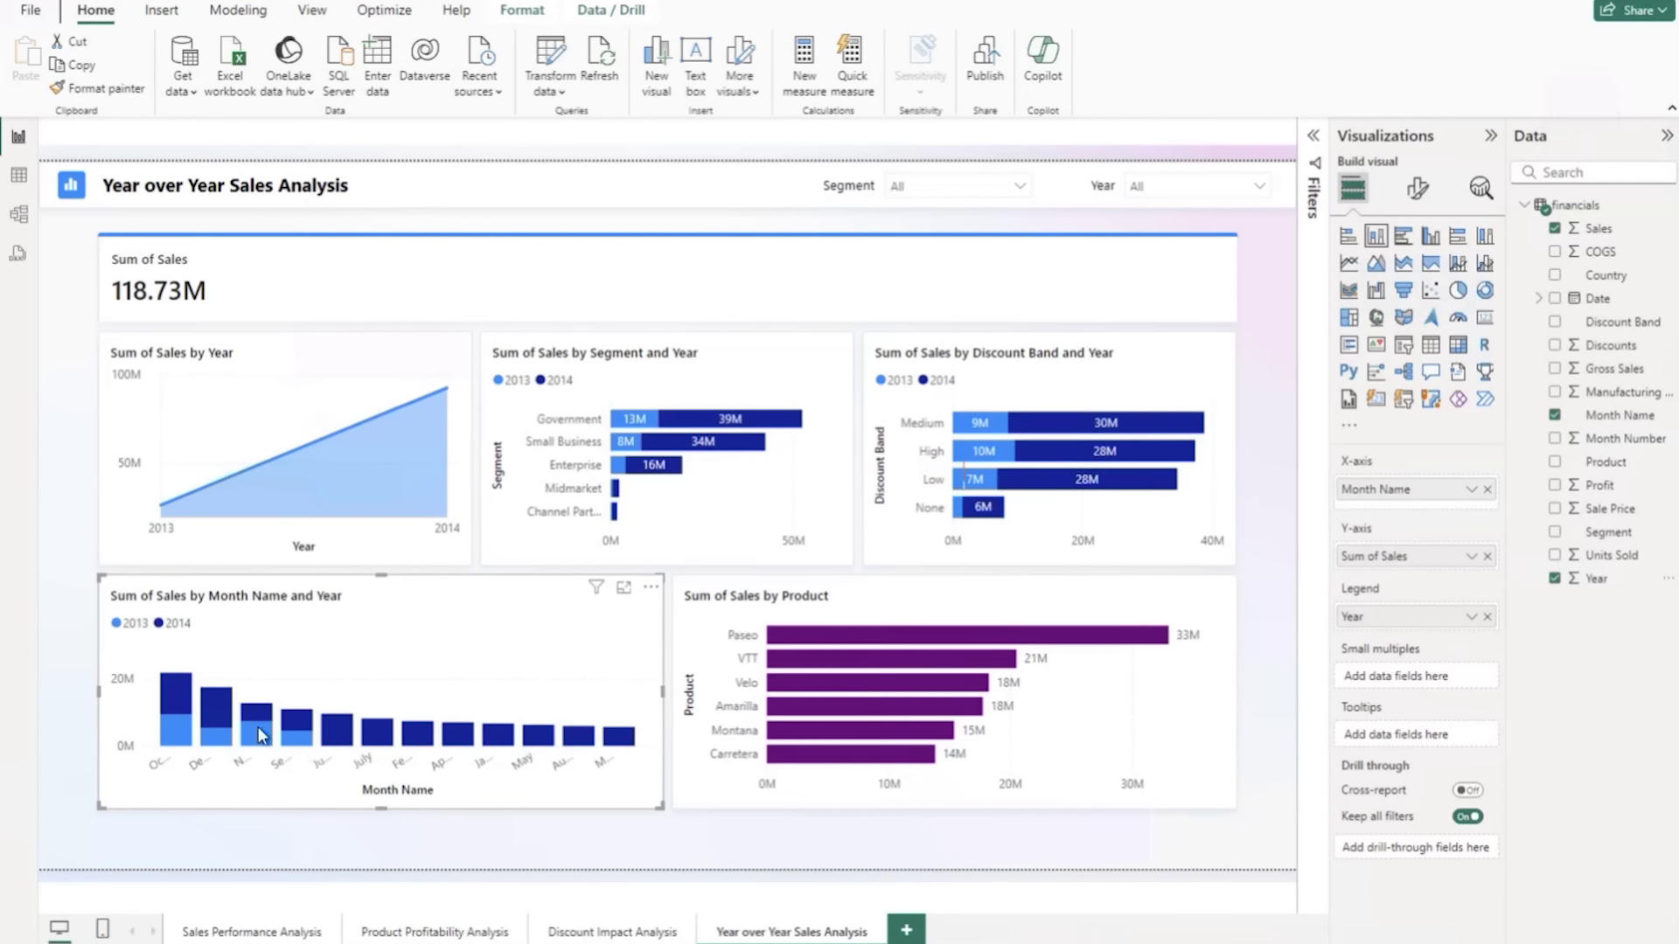
click(743, 654)
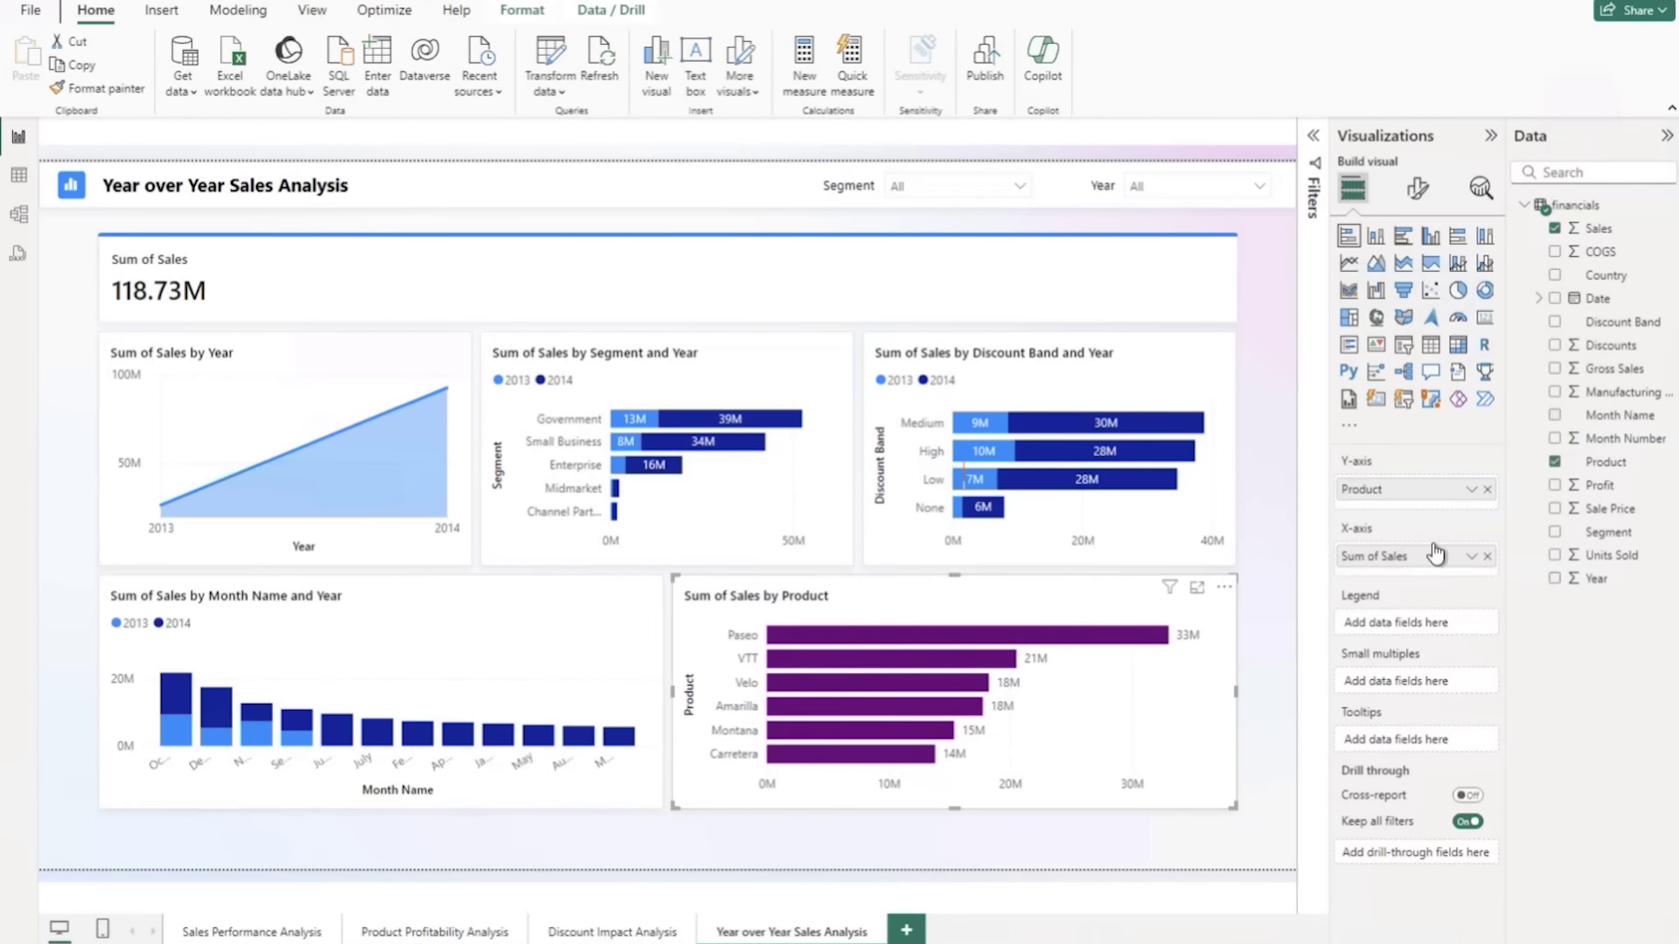
drag(1591, 579, 1427, 628)
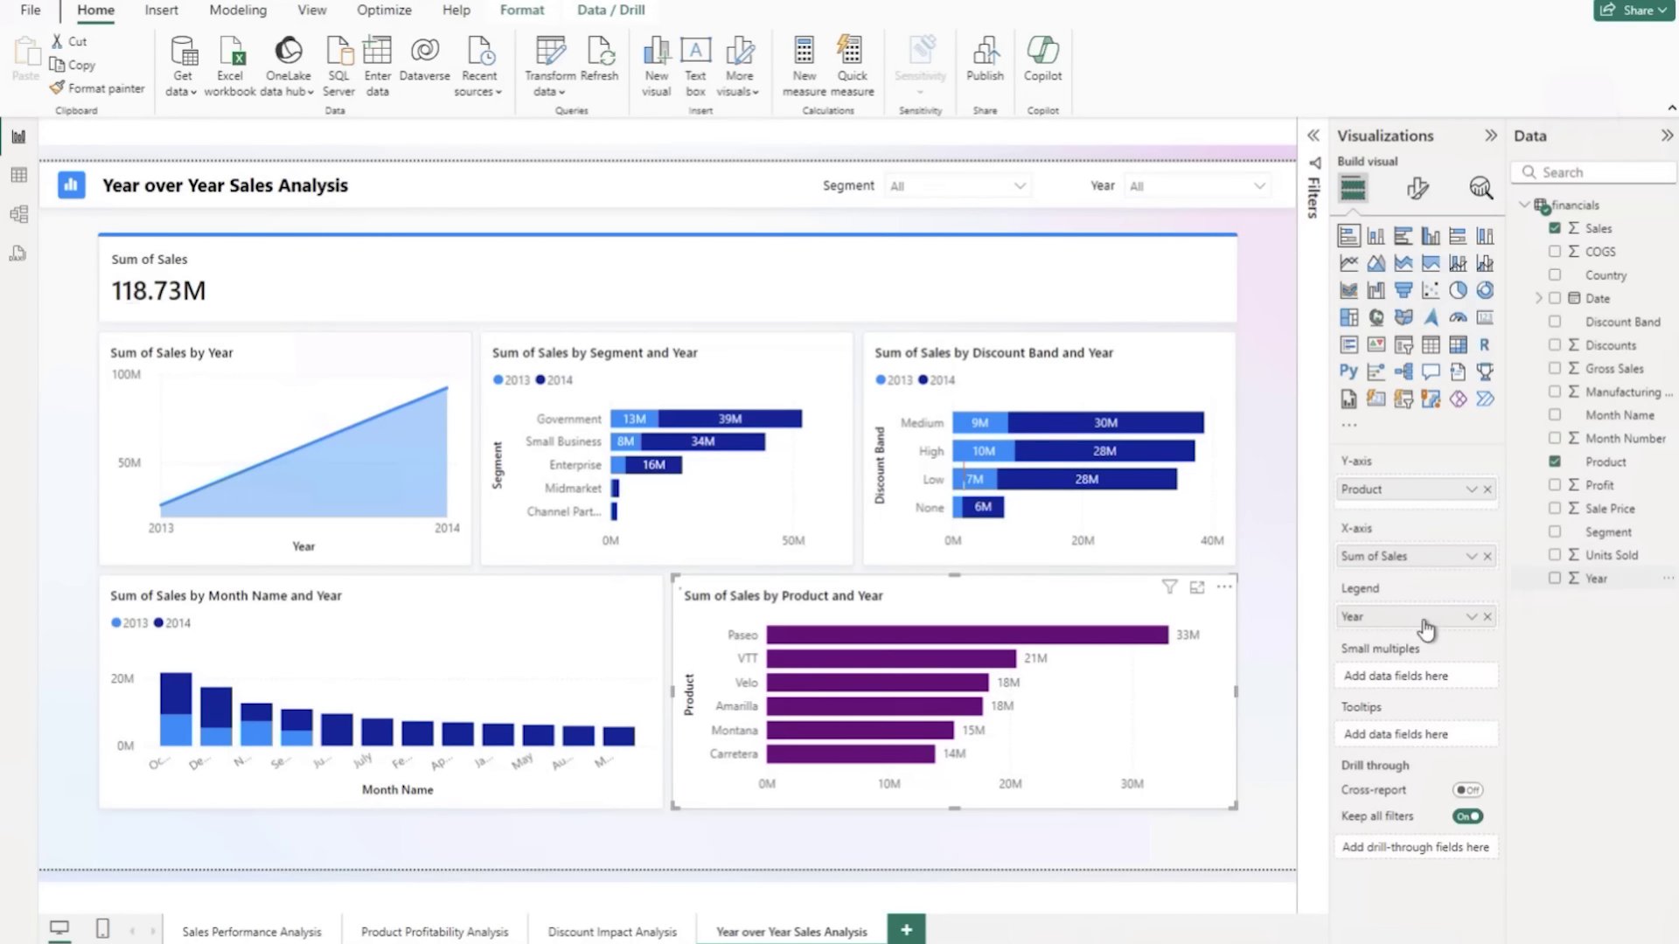
scroll(1081, 737, down, 1)
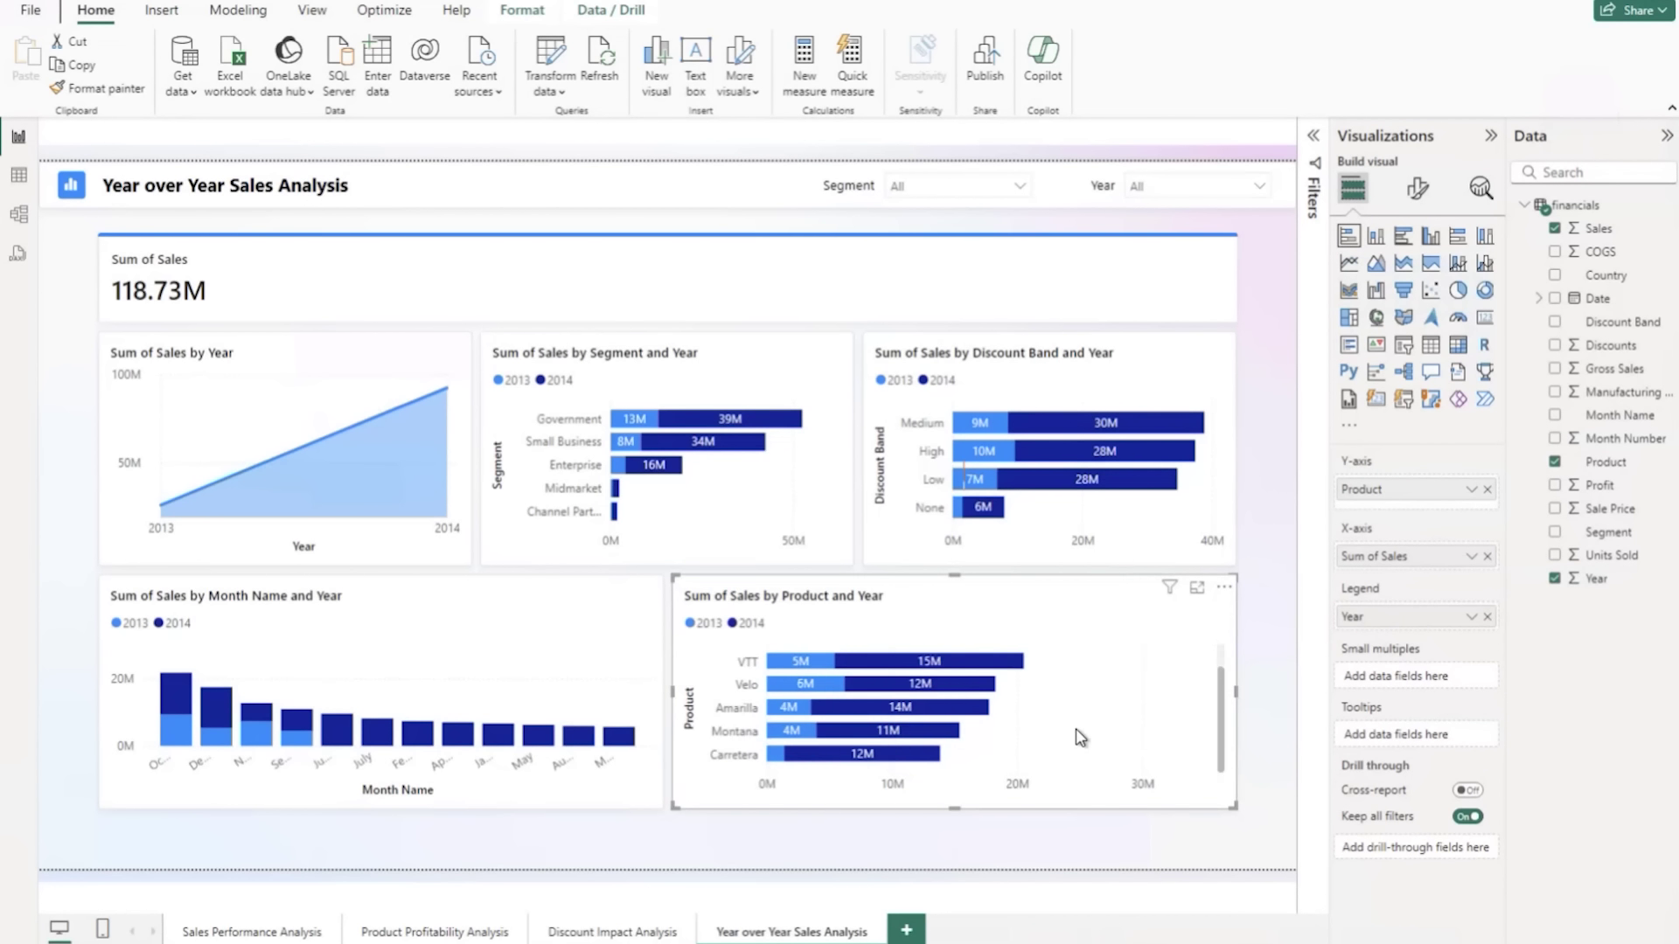
scroll(1082, 737, up, 1)
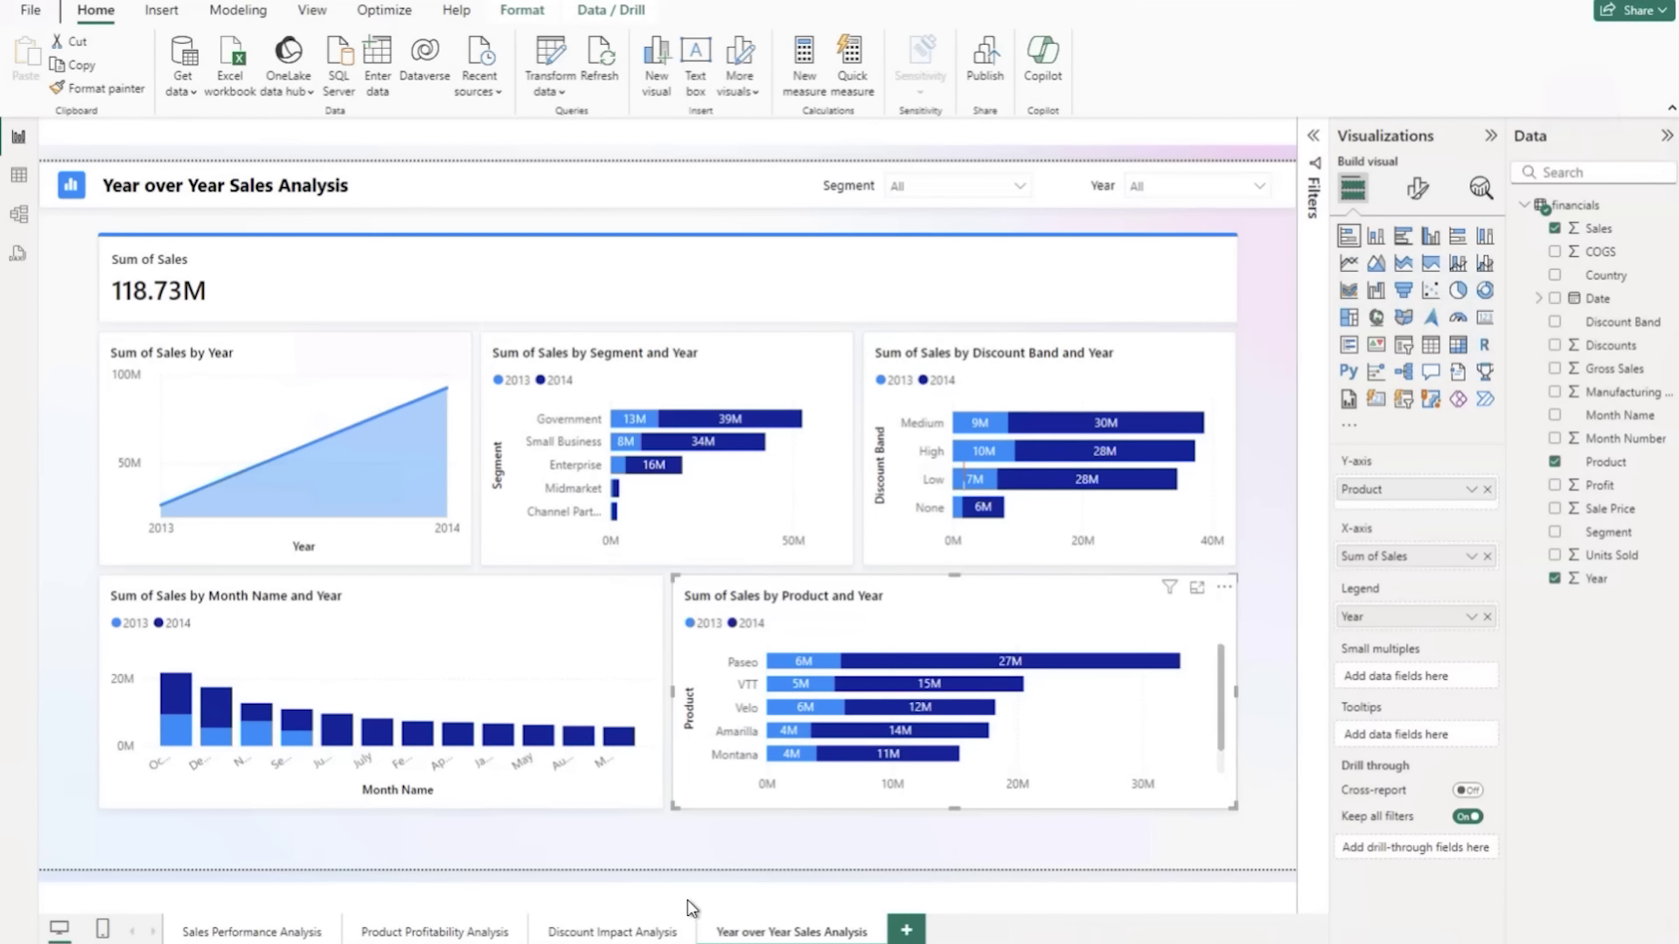
Bring up the Overview of Copilot for Power BI article and scroll down to its requirements note.
mouse_move(512, 929)
click(512, 874)
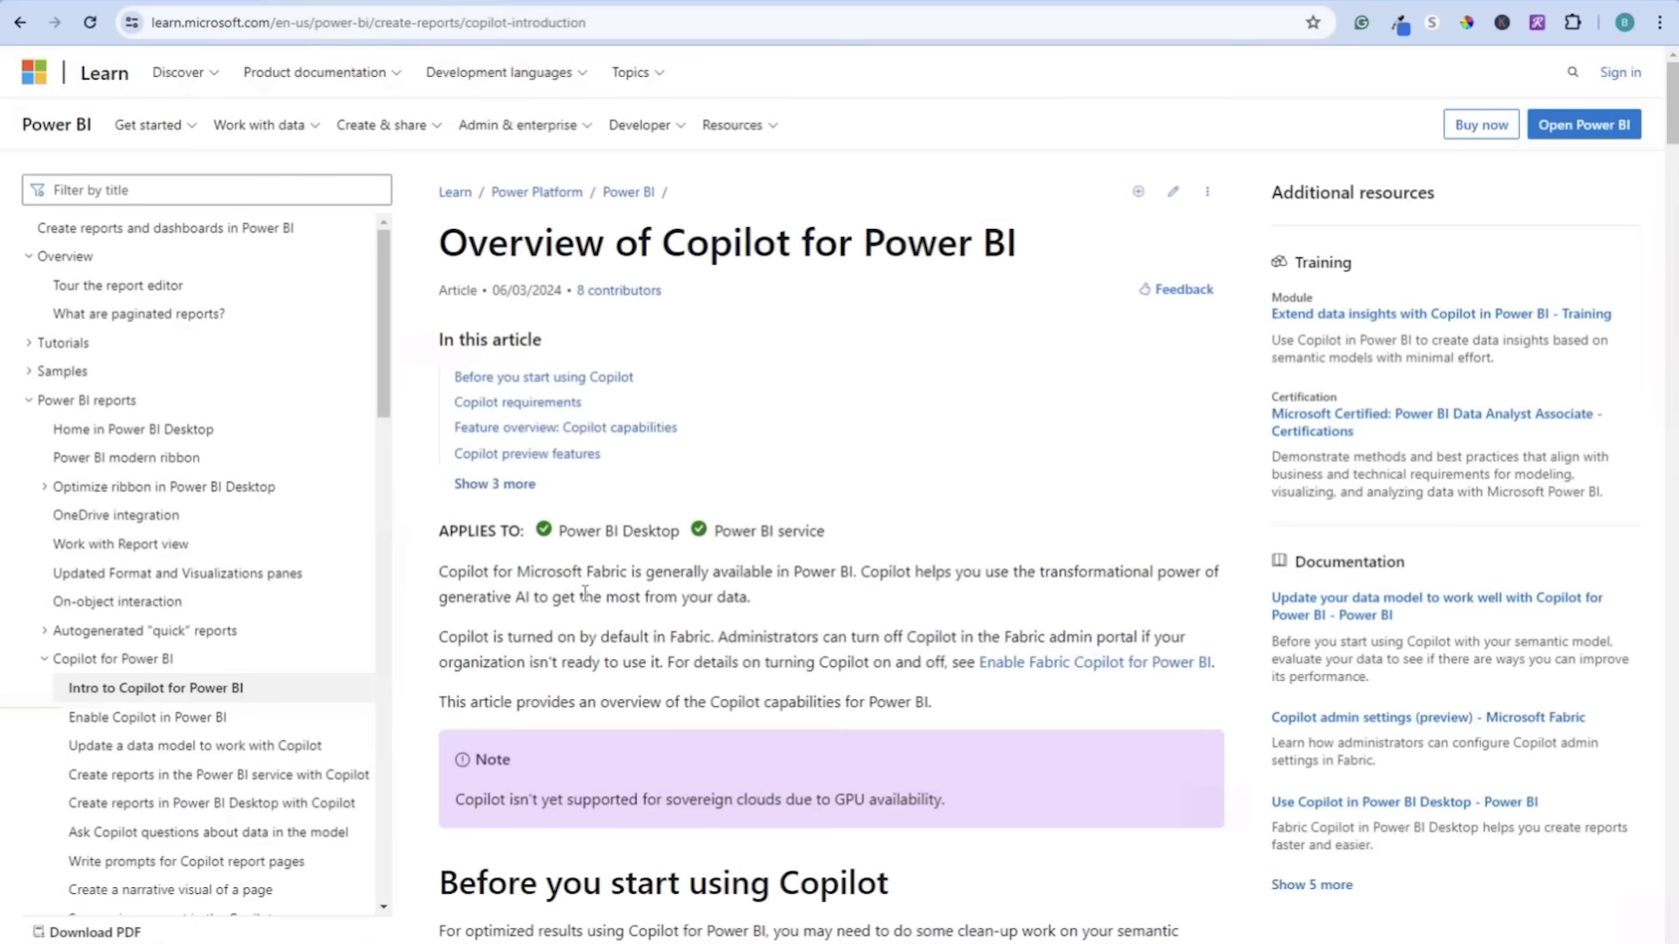
scroll(585, 593, down, 5)
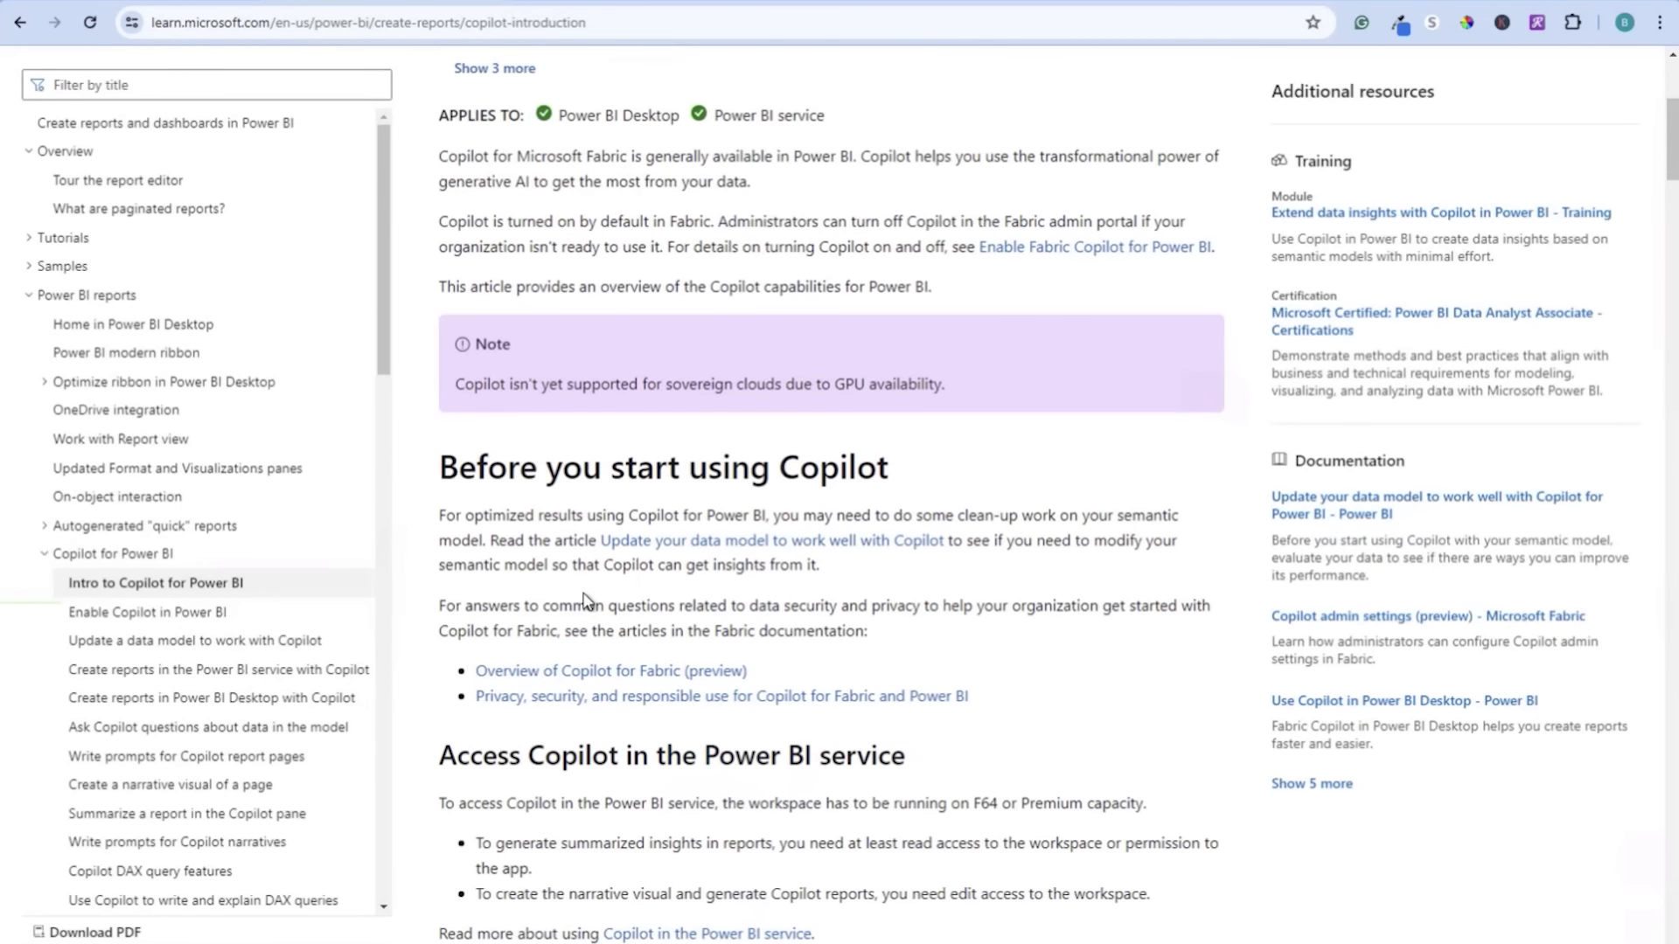
click(664, 16)
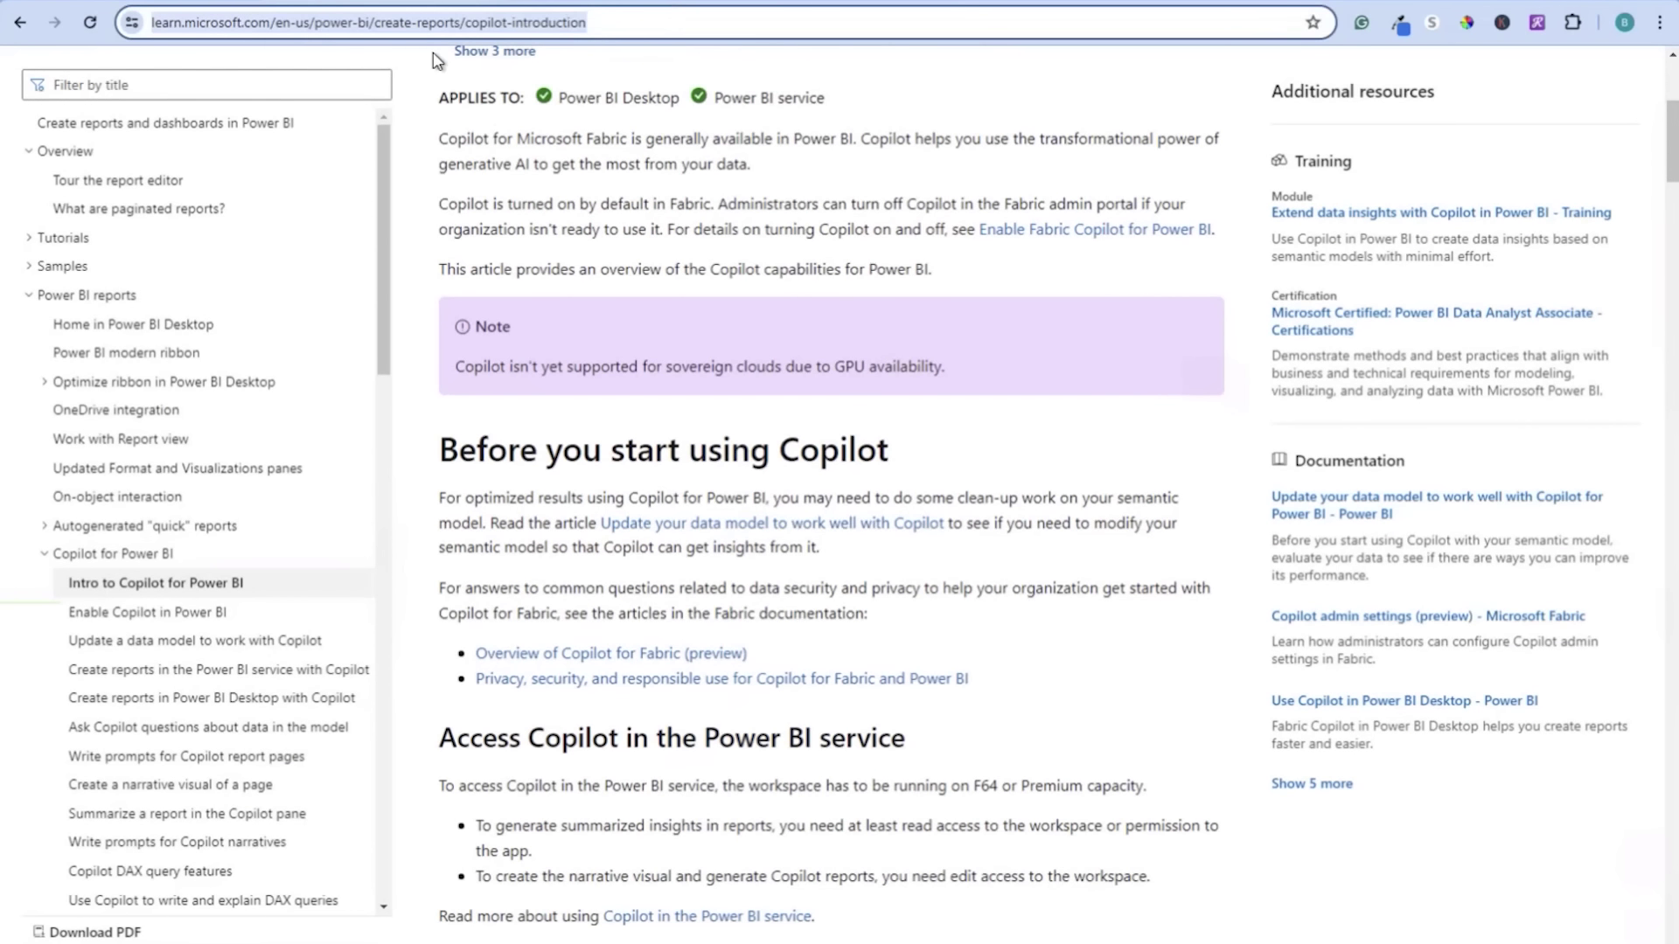
click(638, 28)
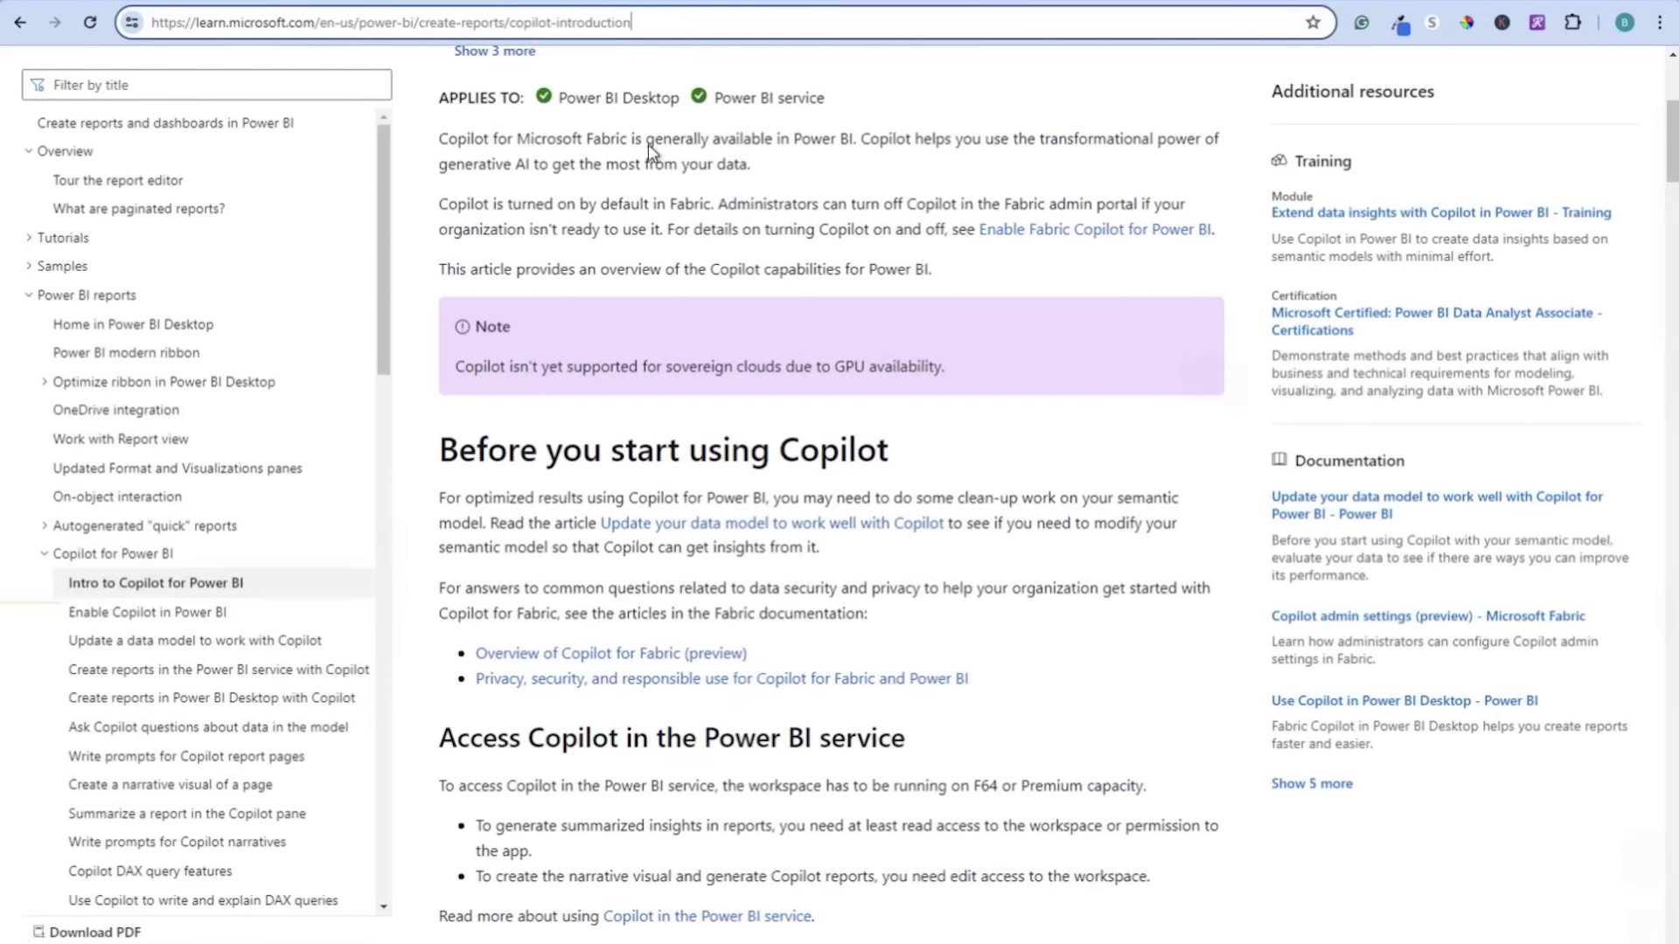
scroll(663, 269, down, 2)
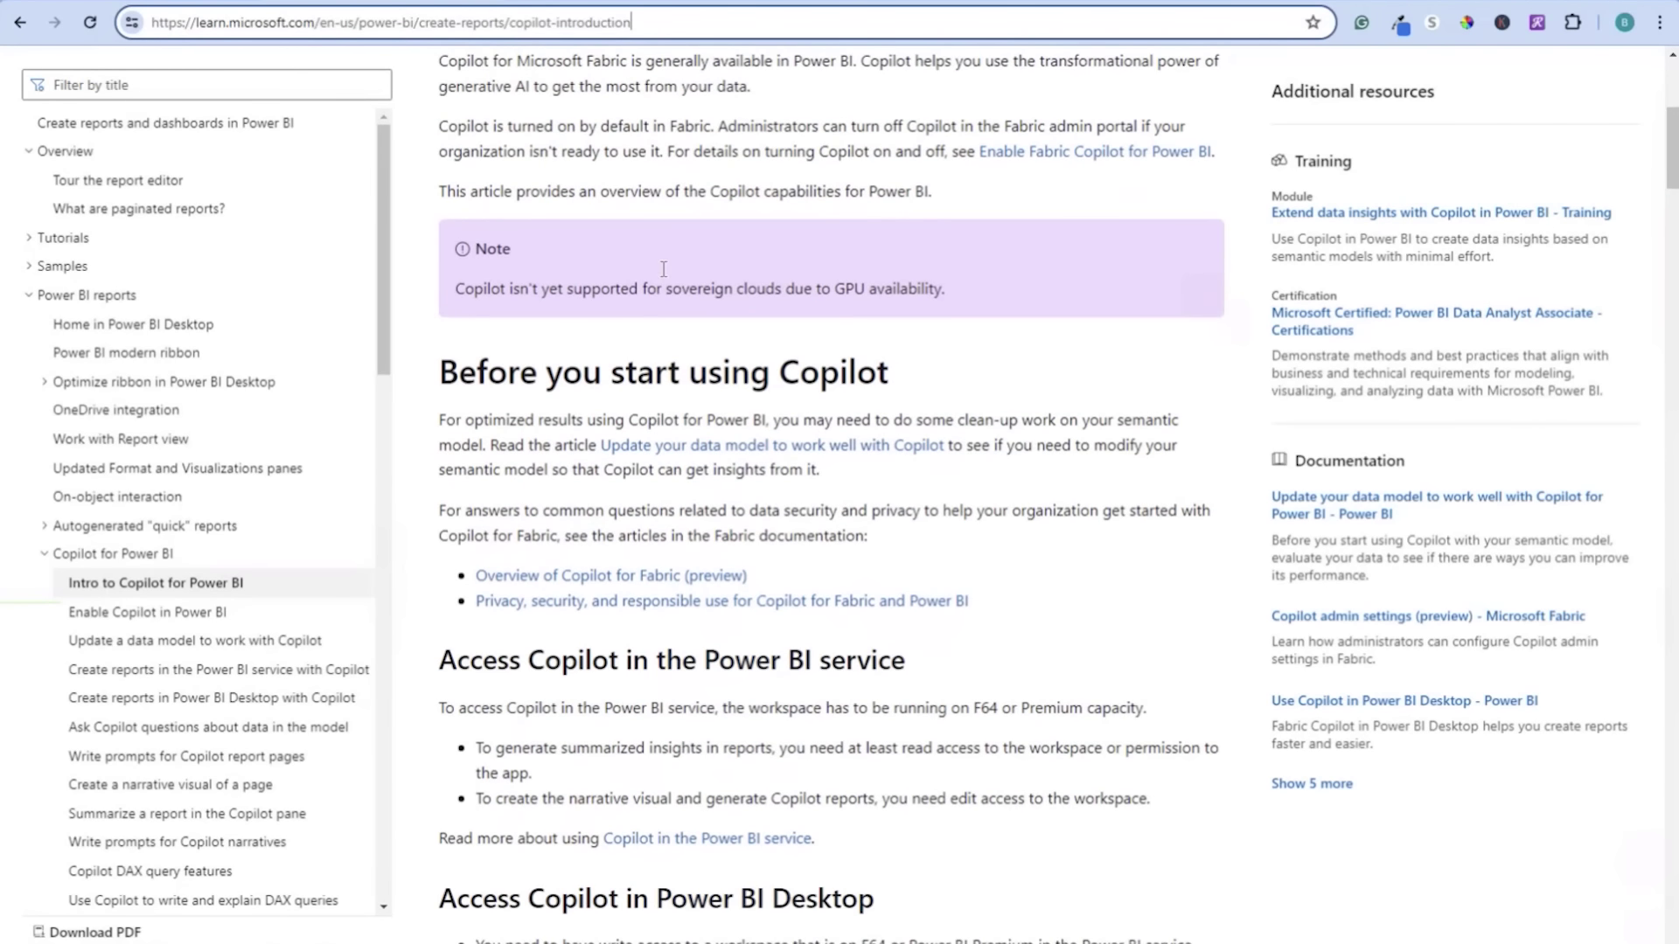
scroll(673, 546, down, 4)
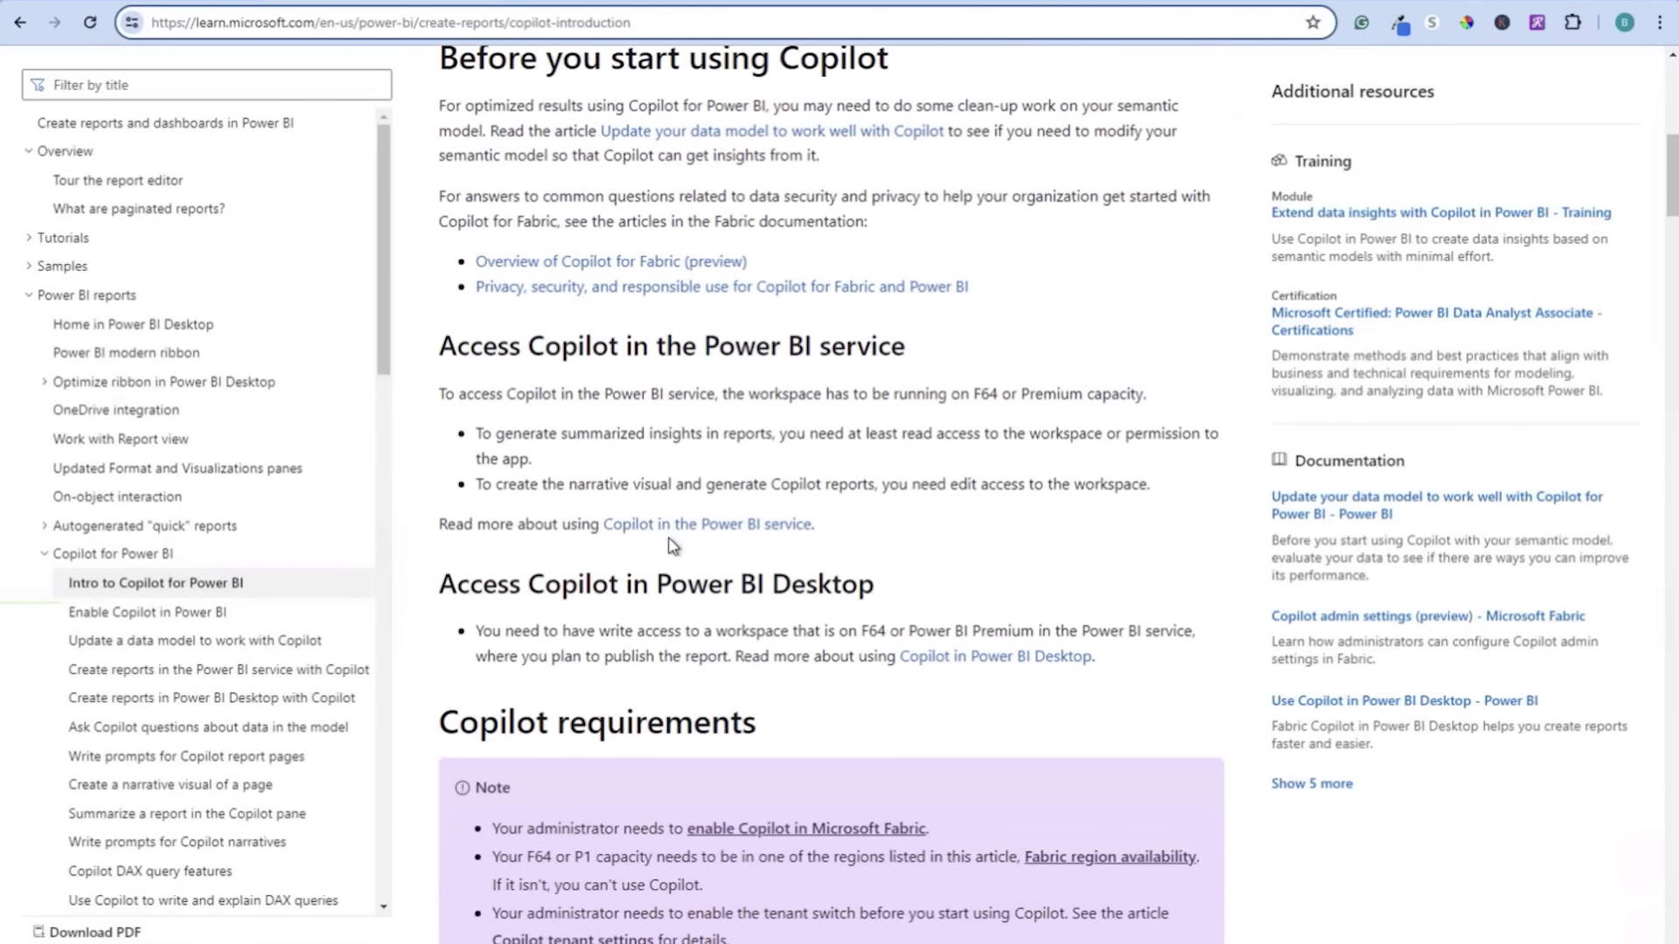
scroll(672, 546, down, 5)
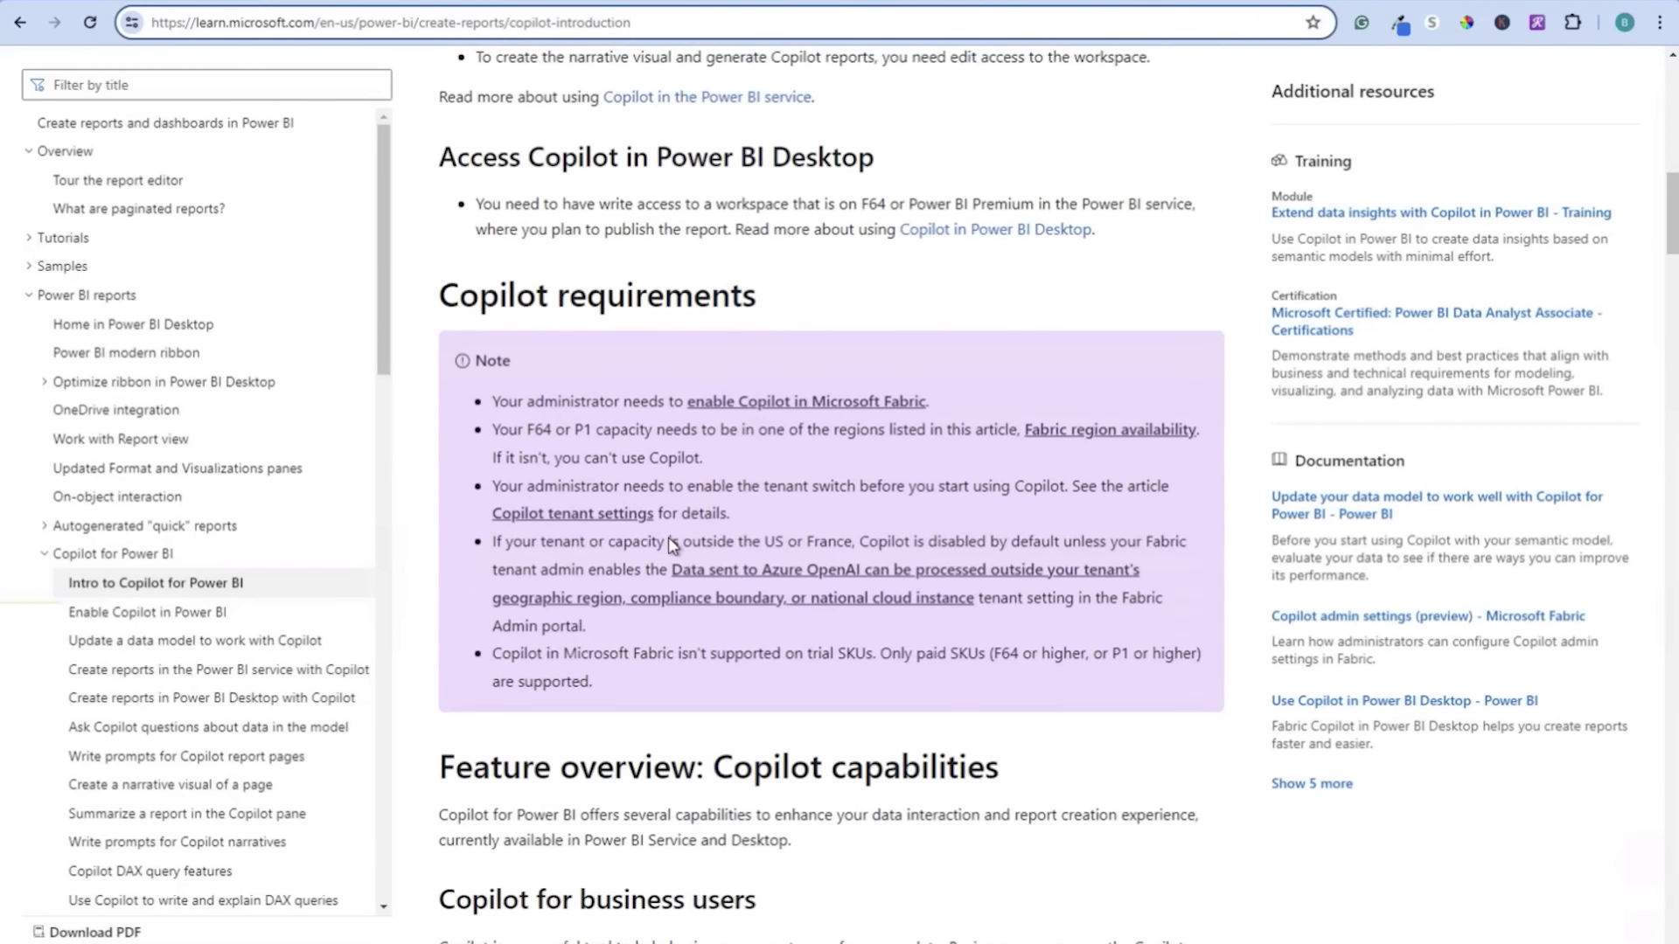
Highlight the F64 or P1 capacity requirement and the word F64, then switch to the Fabric pricing page.
drag(490, 427, 741, 461)
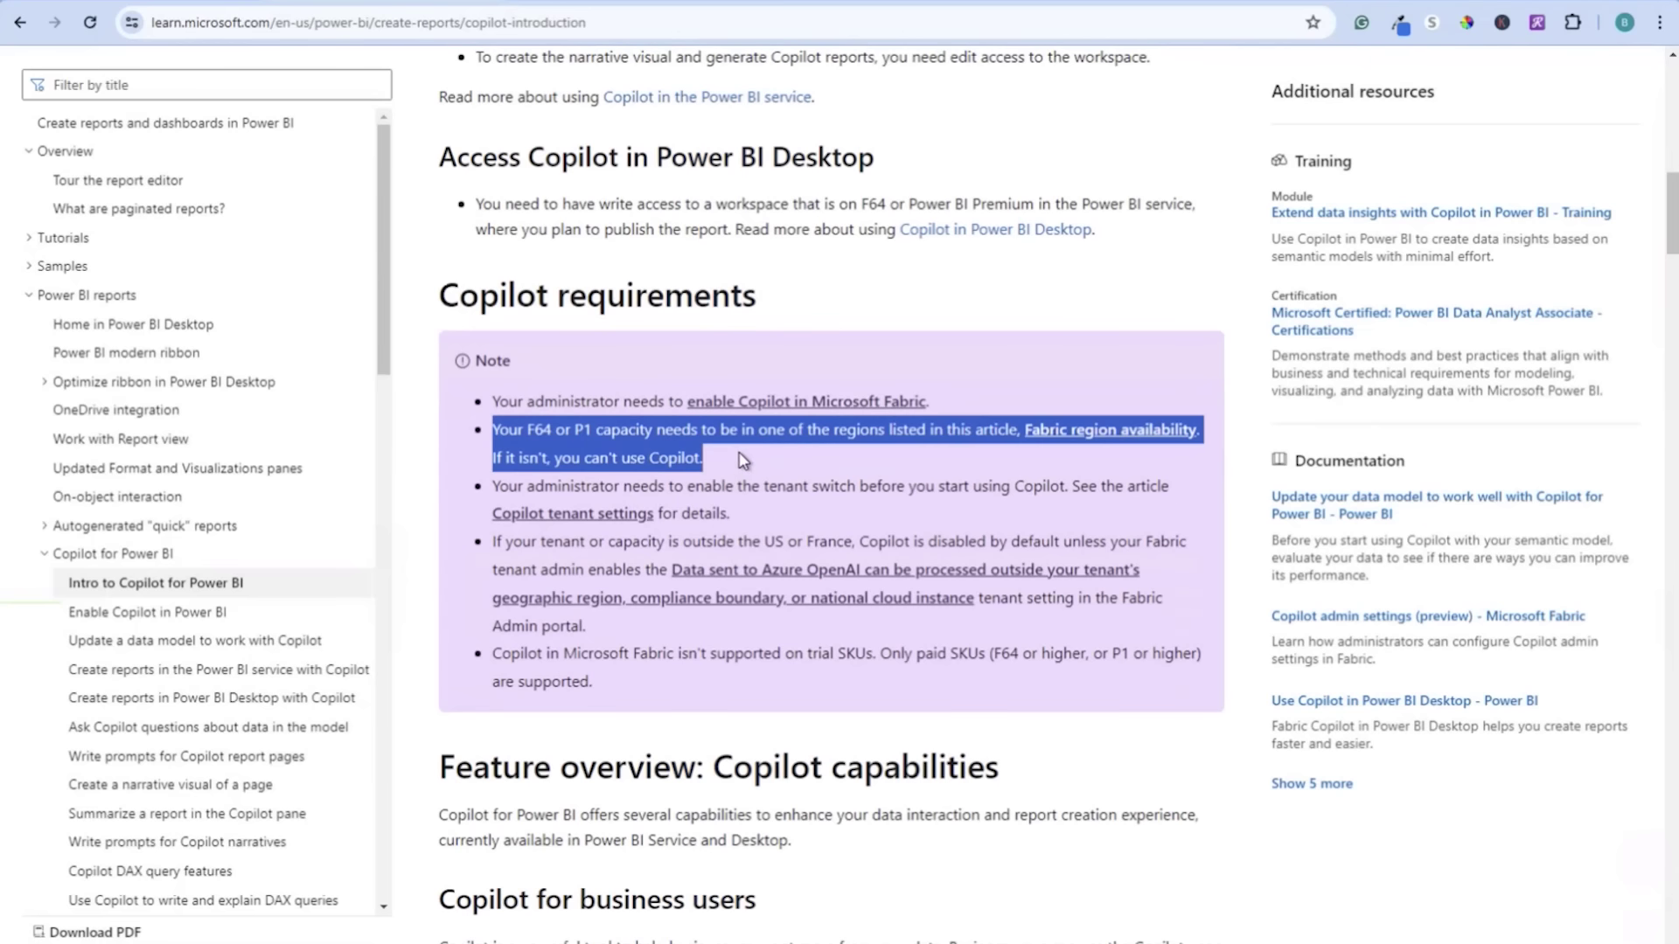
click(733, 459)
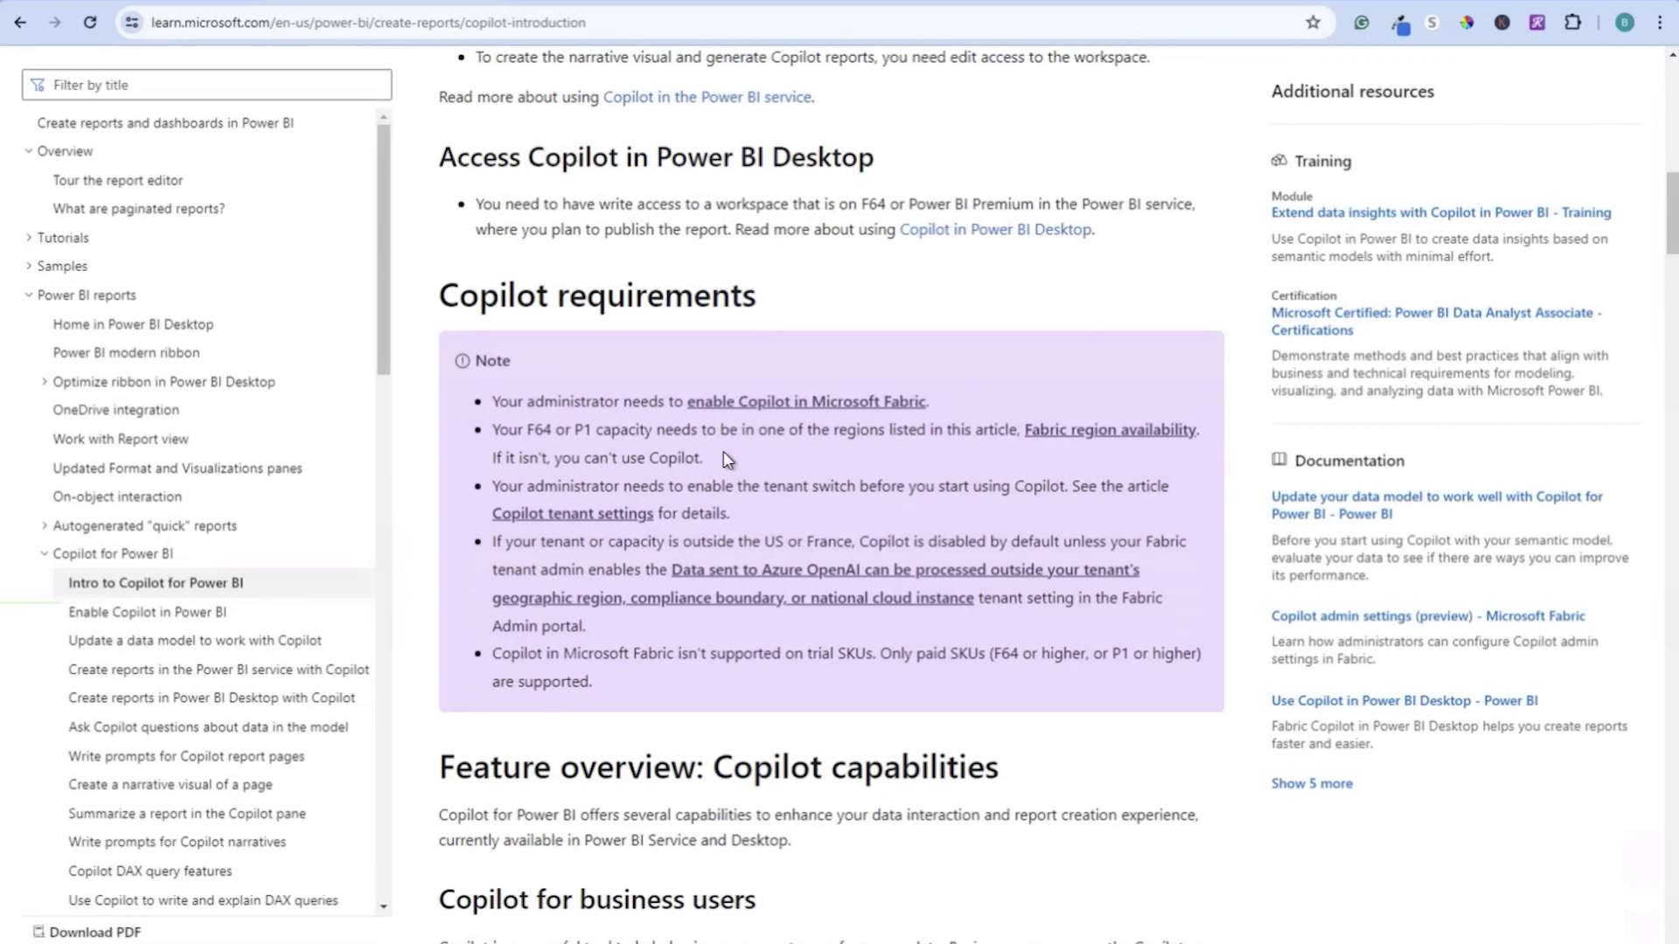
drag(726, 458, 496, 429)
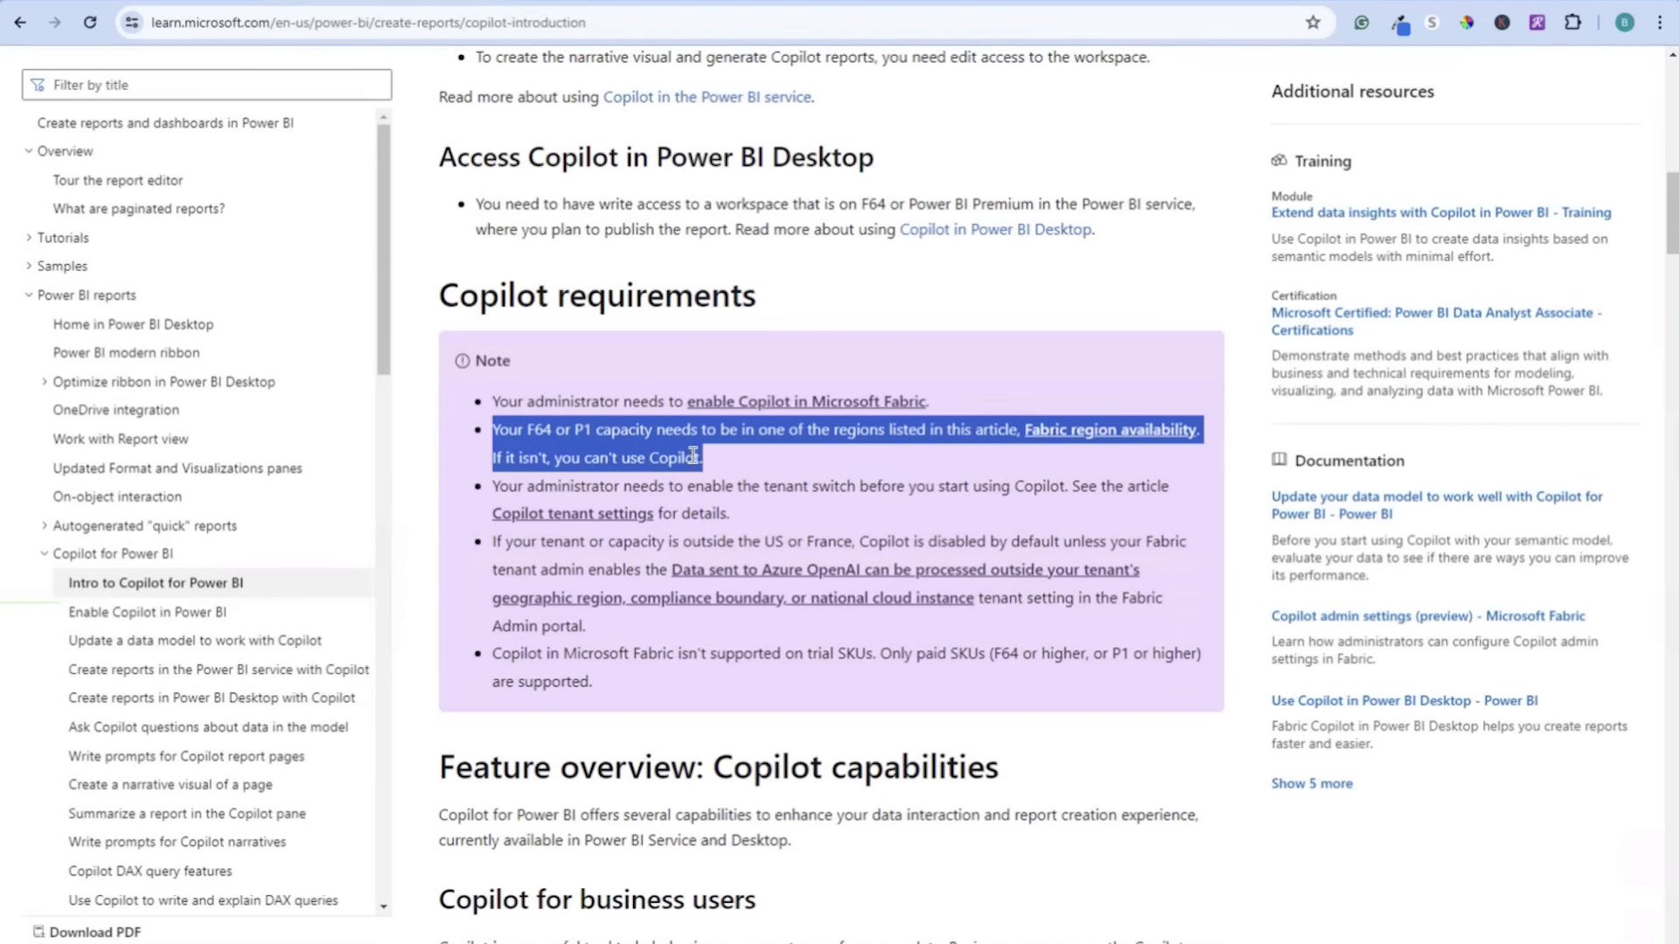
click(671, 439)
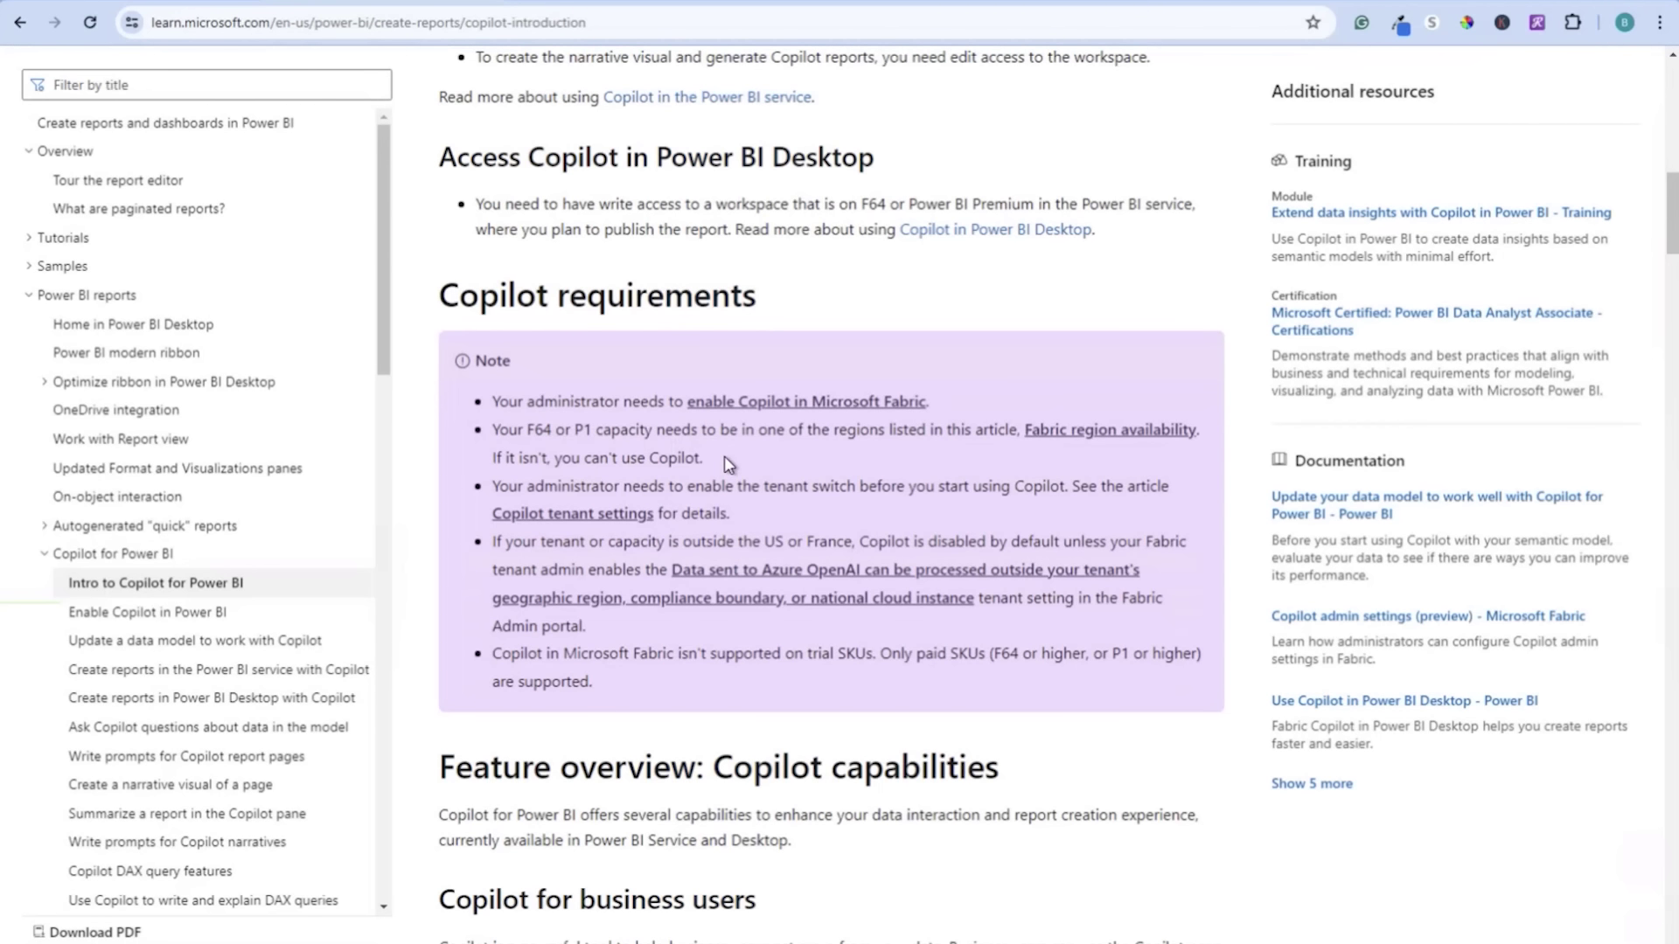
drag(724, 456, 491, 437)
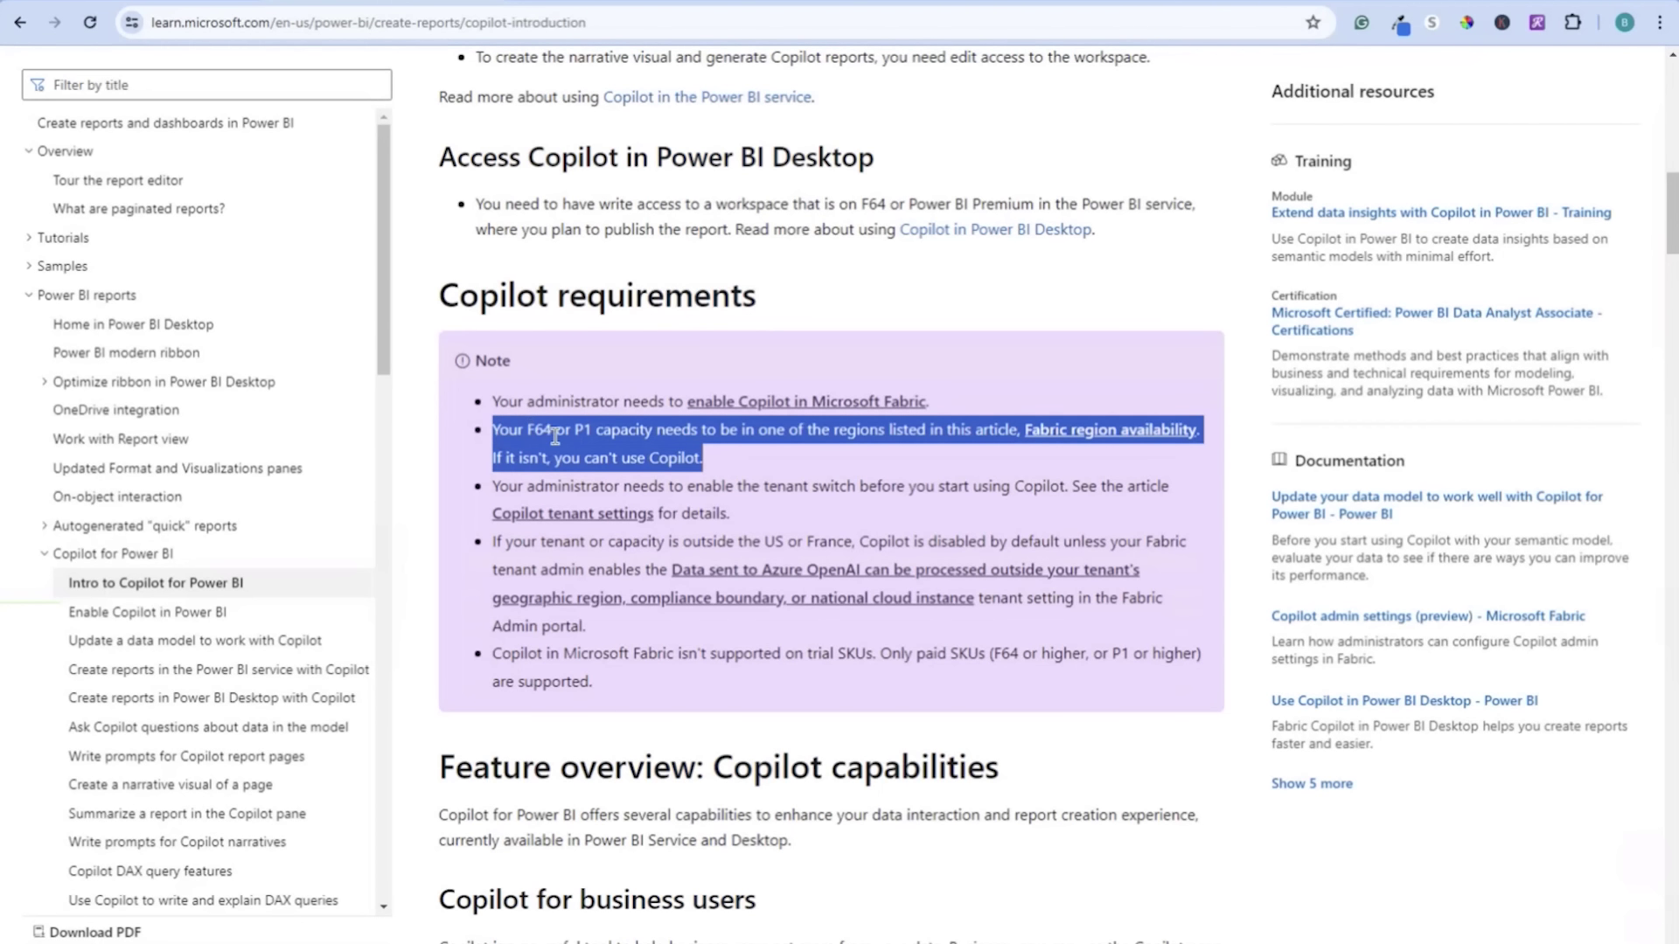
click(528, 431)
double_click(547, 430)
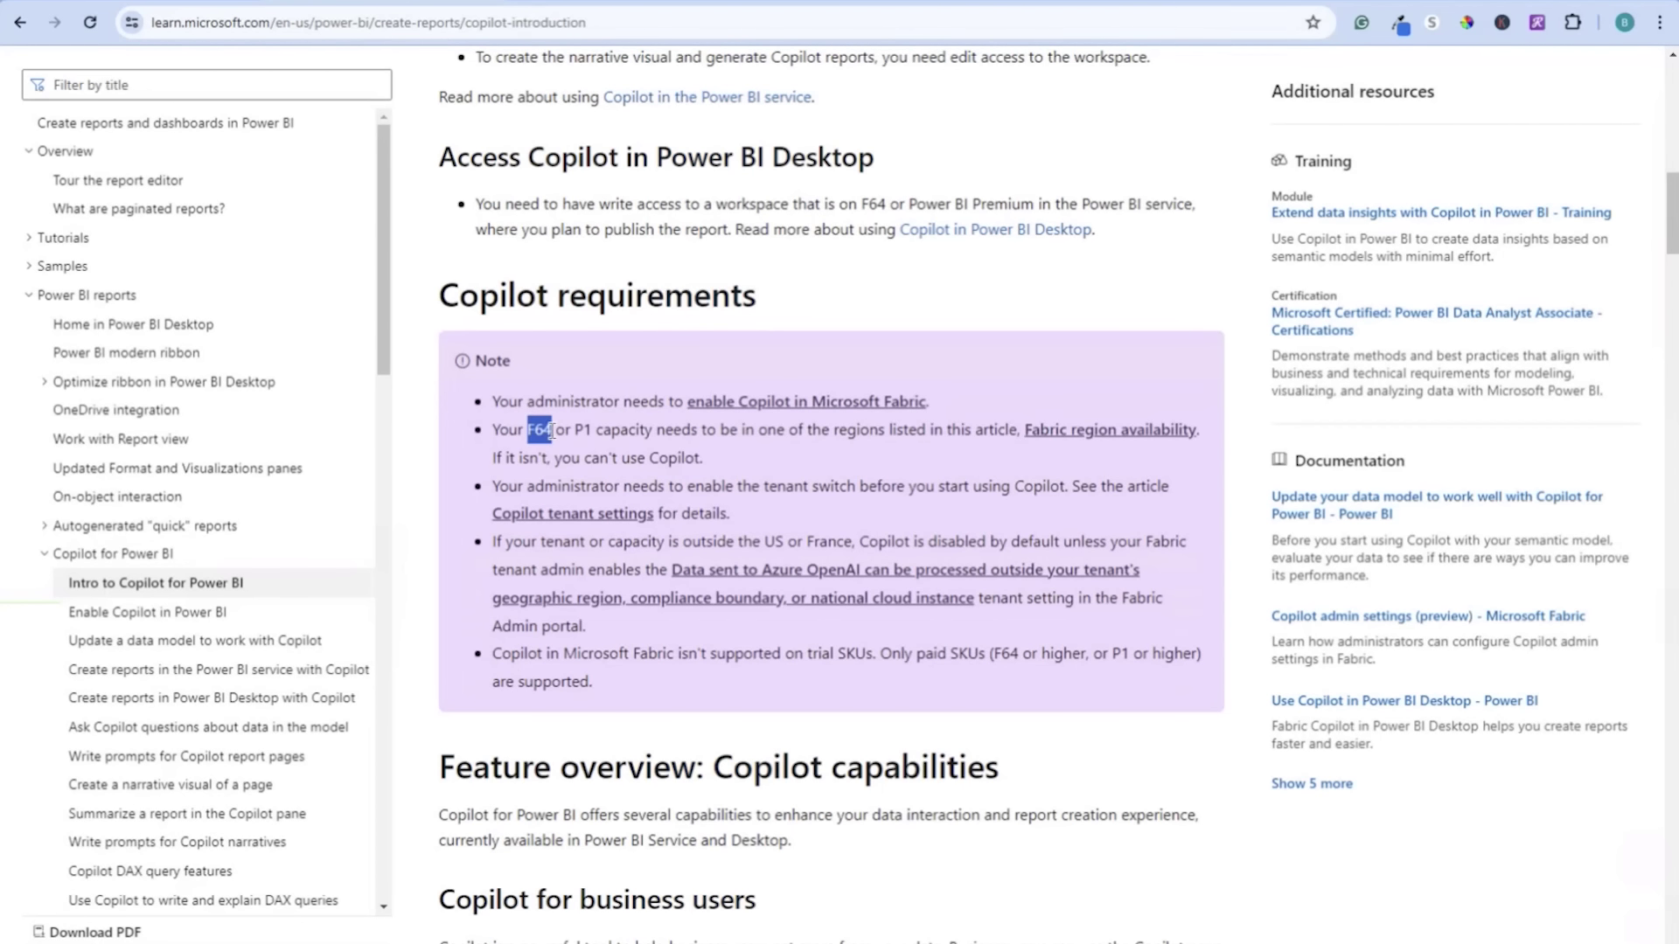
click(586, 442)
drag(525, 430, 563, 431)
click(190, 10)
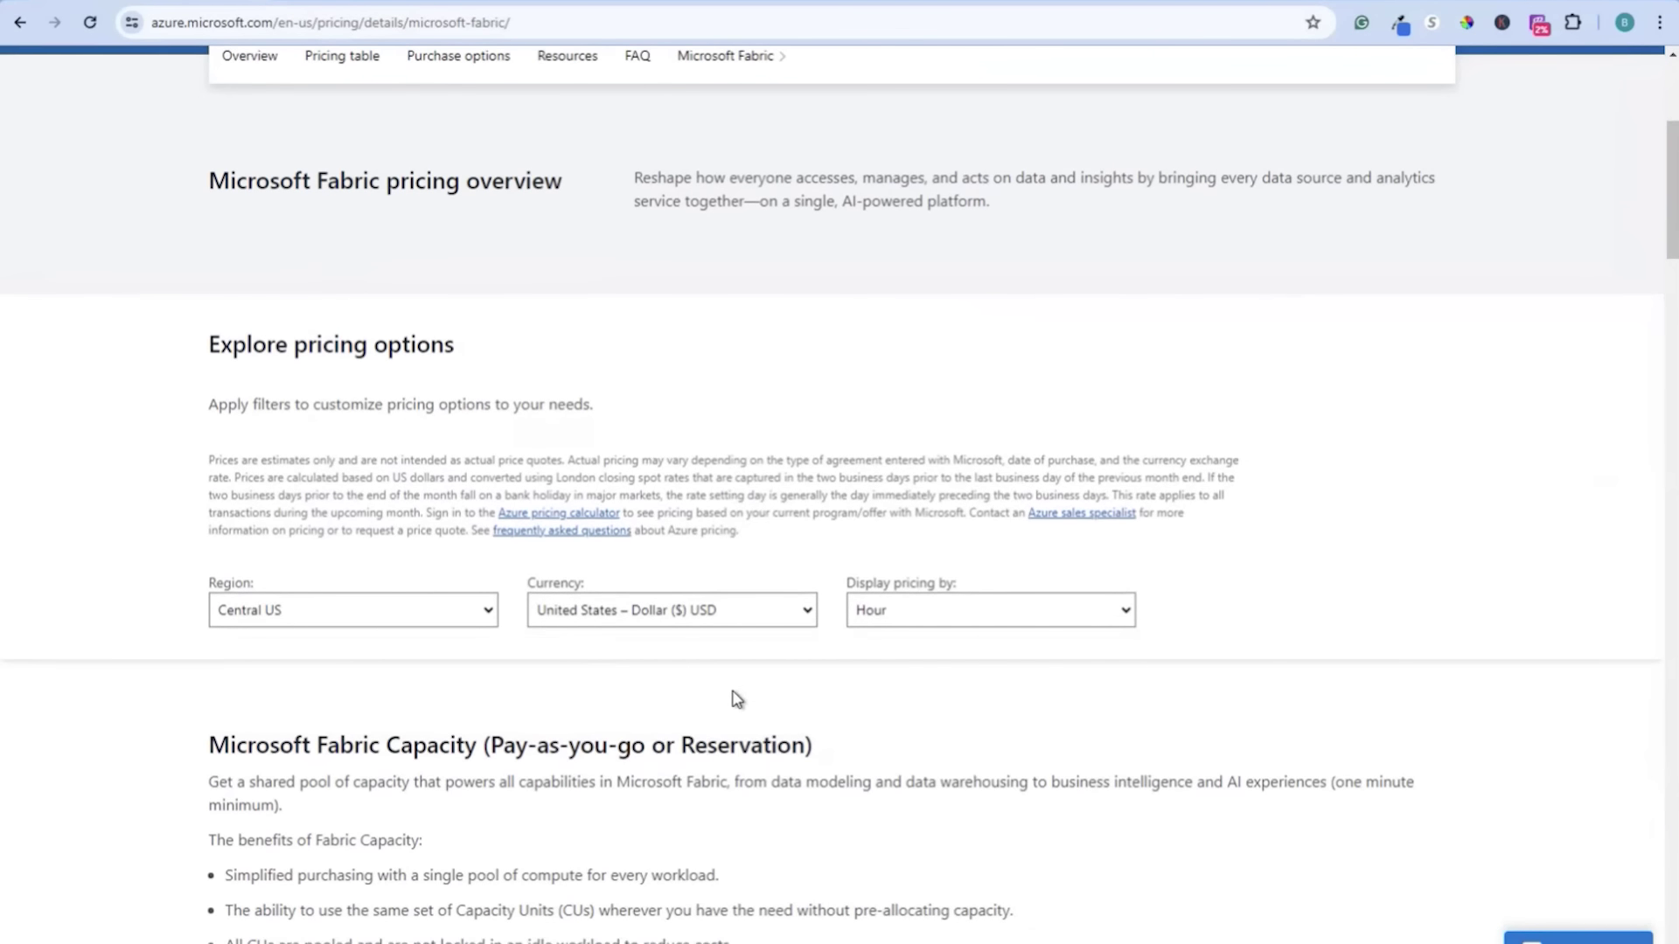
click(590, 25)
key(End)
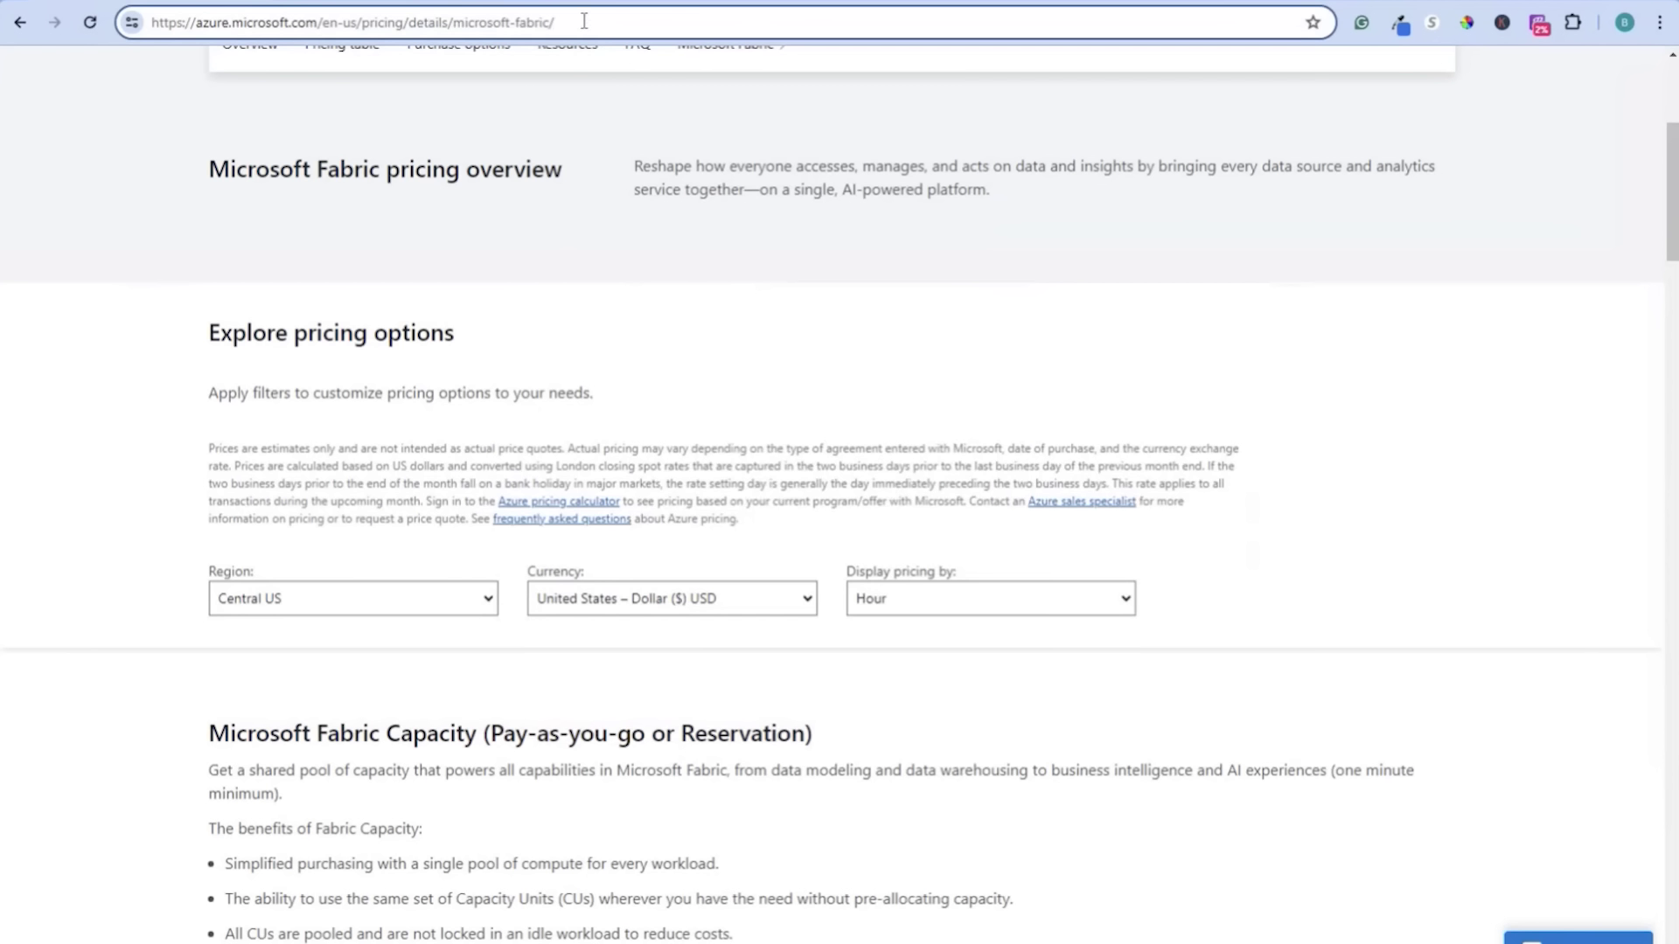
scroll(414, 632, down, 1)
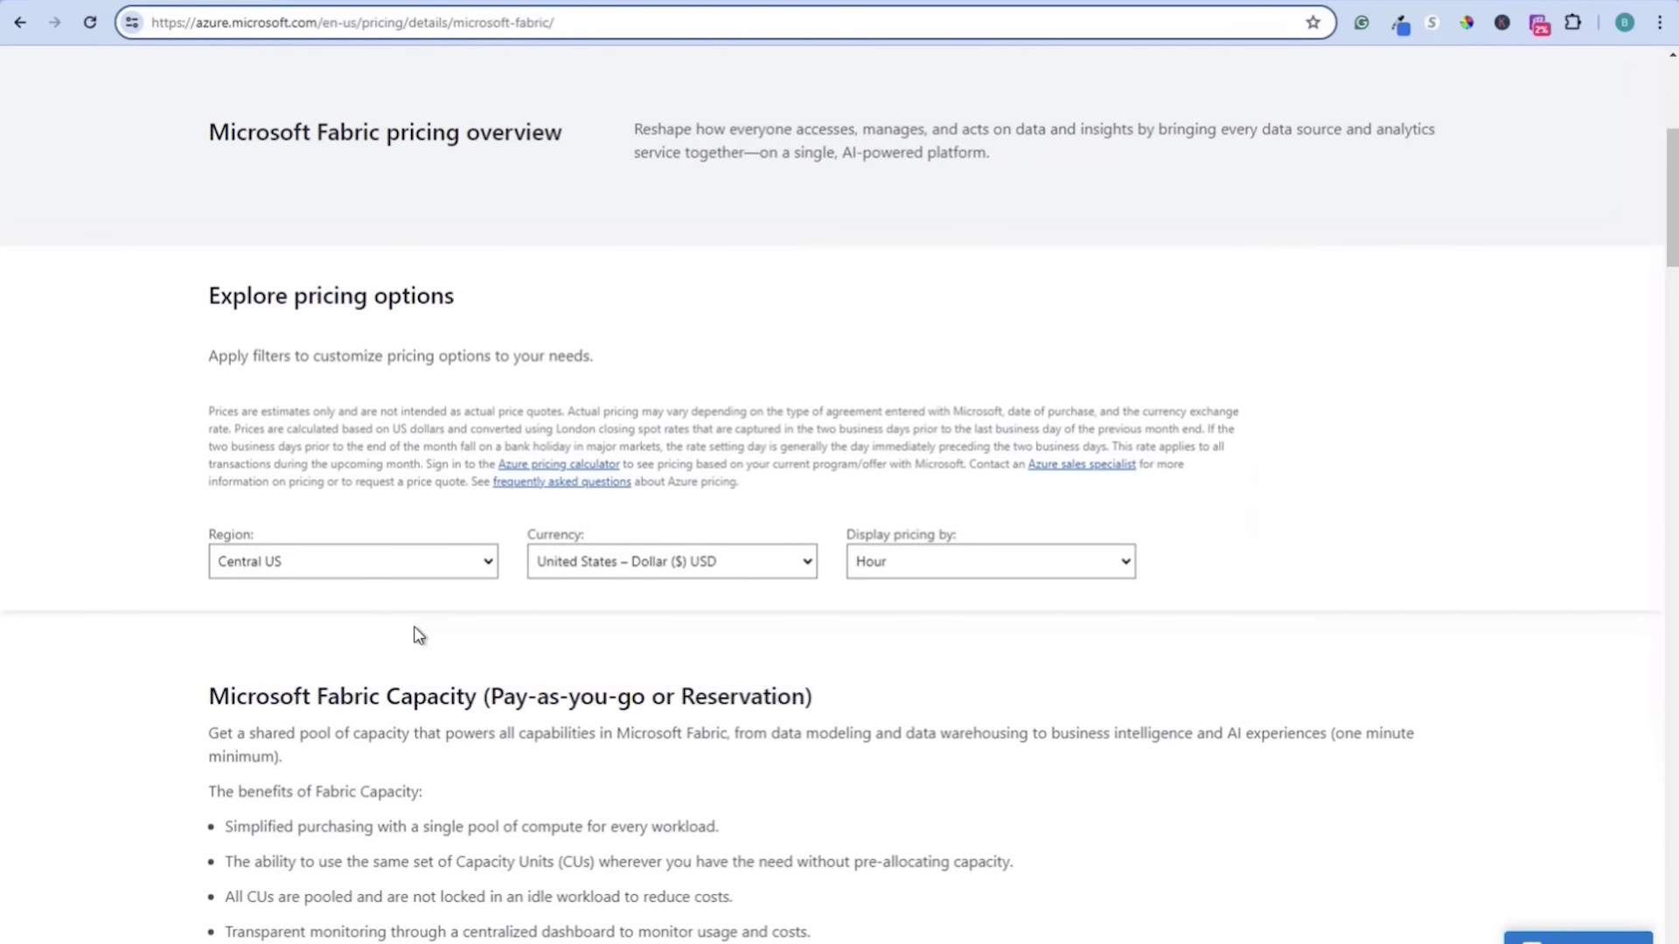
click(395, 2)
Review the Overview of Copilot in Fabric article, highlighting its title and scrolling through it.
scroll(310, 203, up, 12)
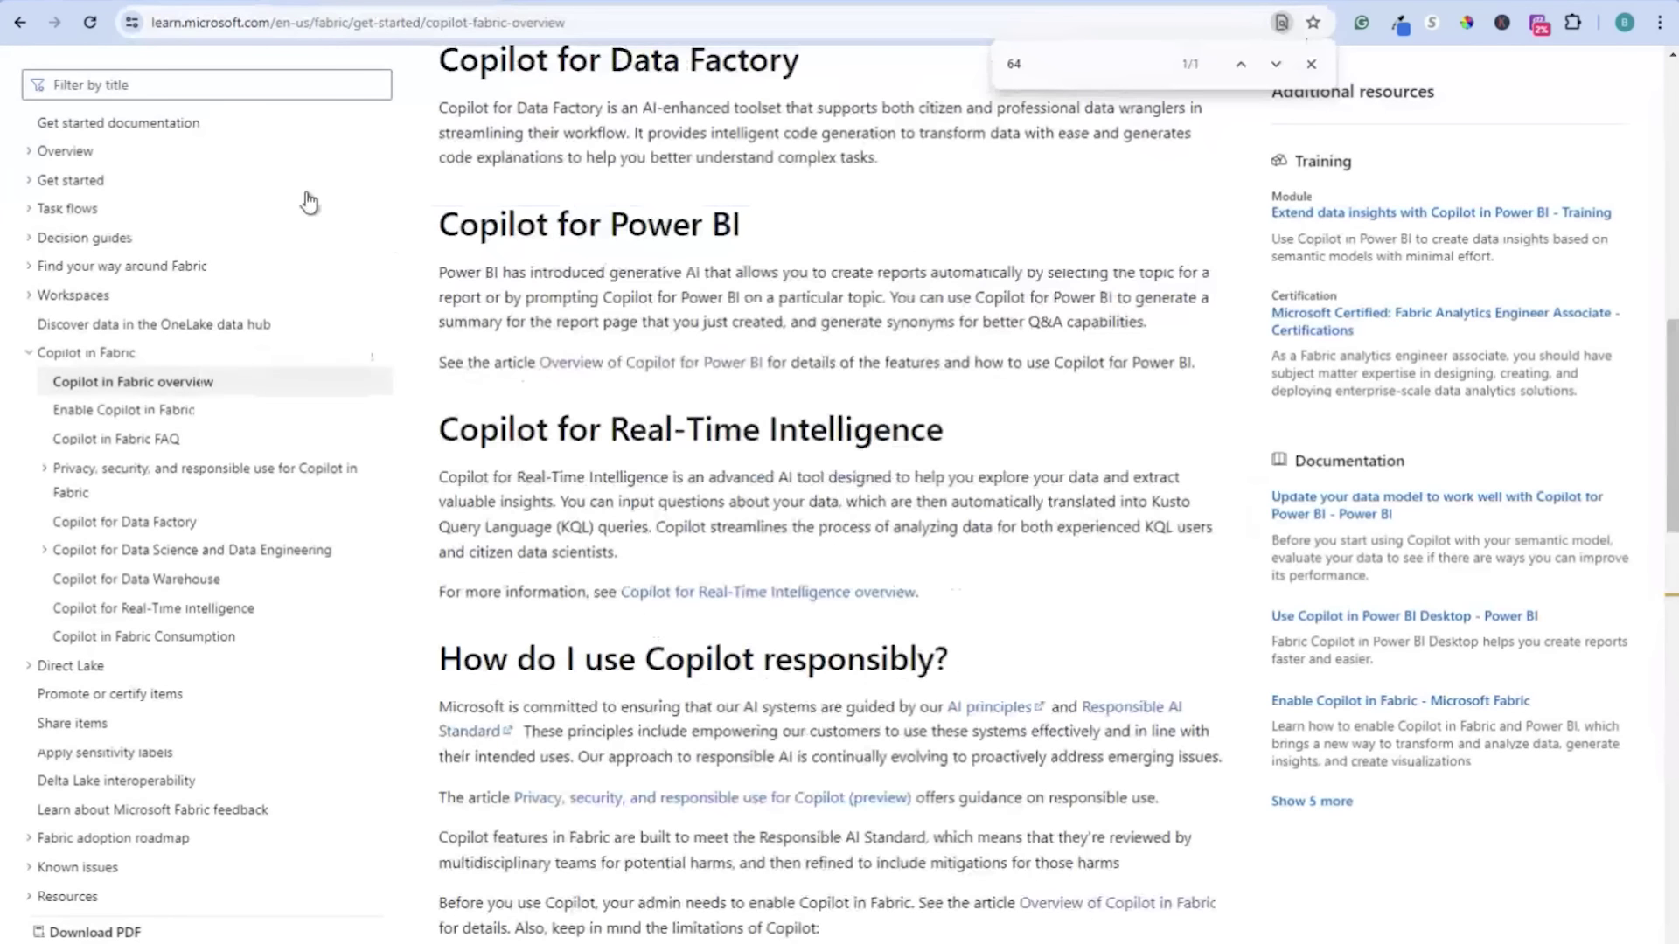
scroll(310, 203, up, 10)
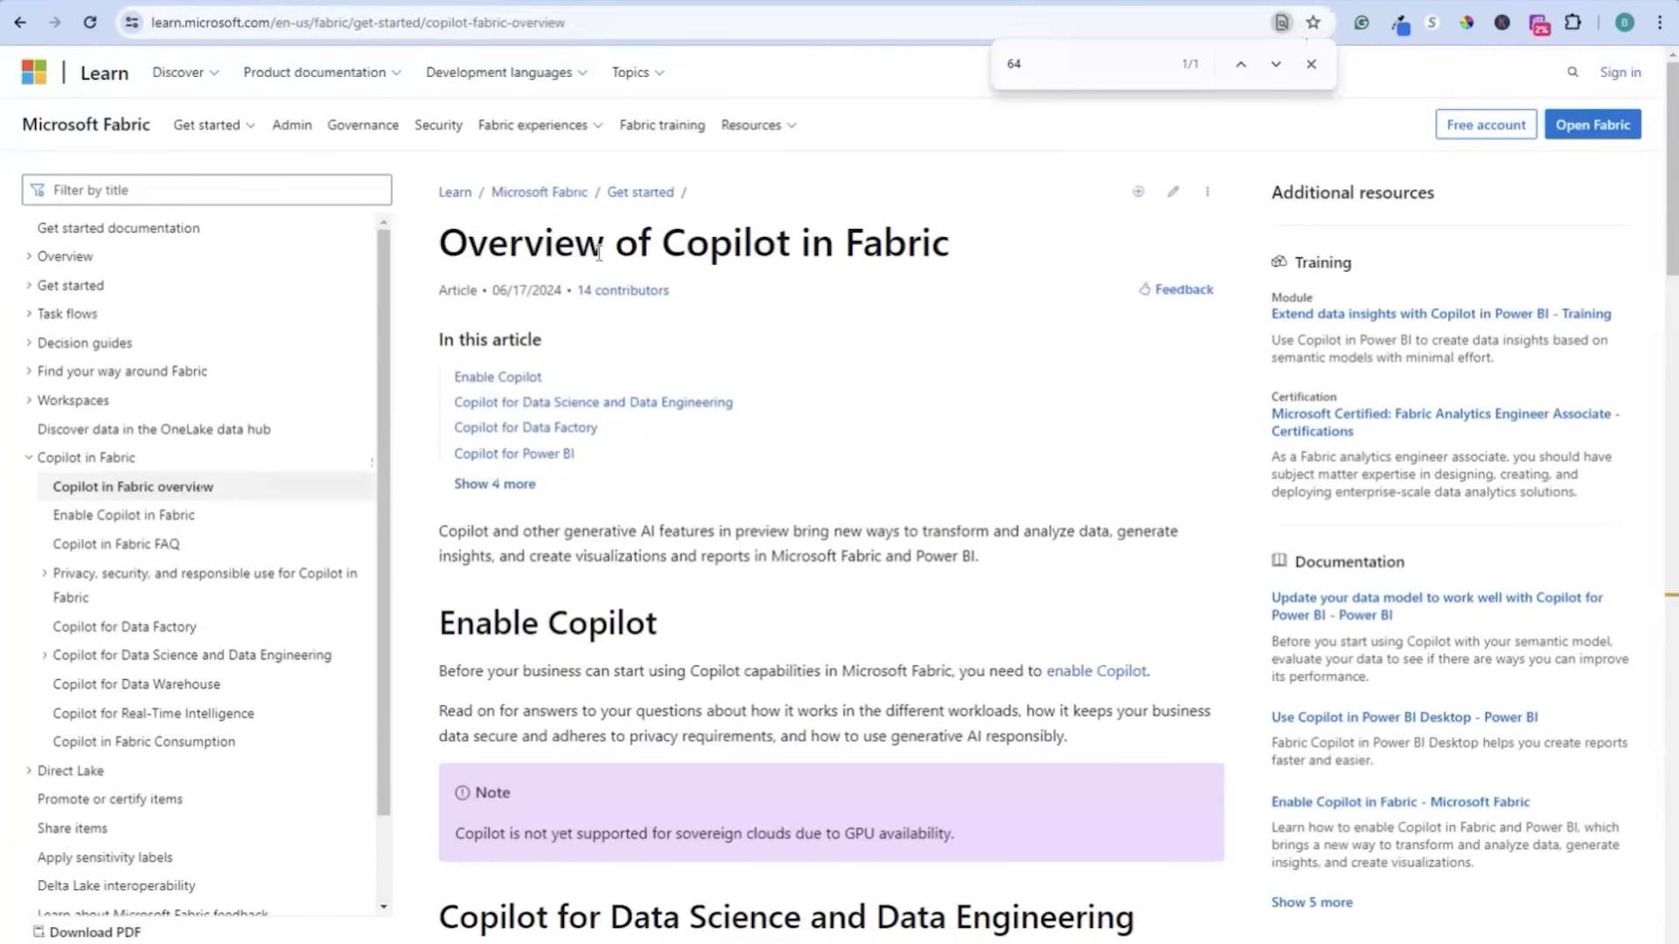
triple_click(599, 249)
scroll(676, 400, down, 1)
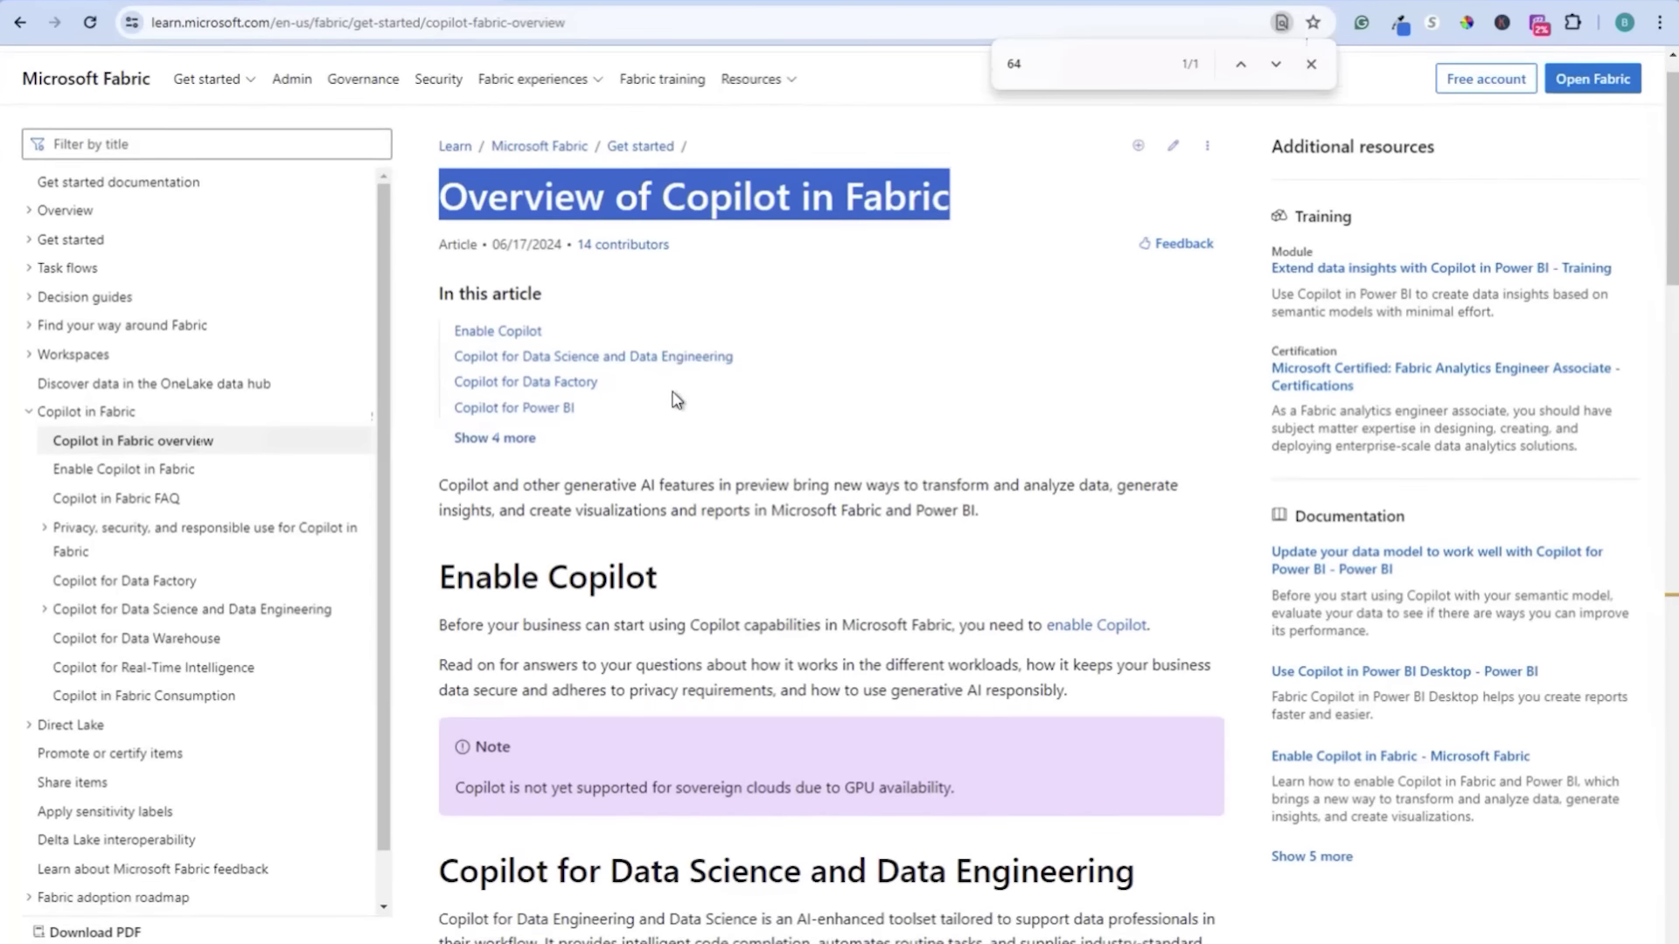
scroll(675, 400, down, 1)
scroll(674, 393, down, 5)
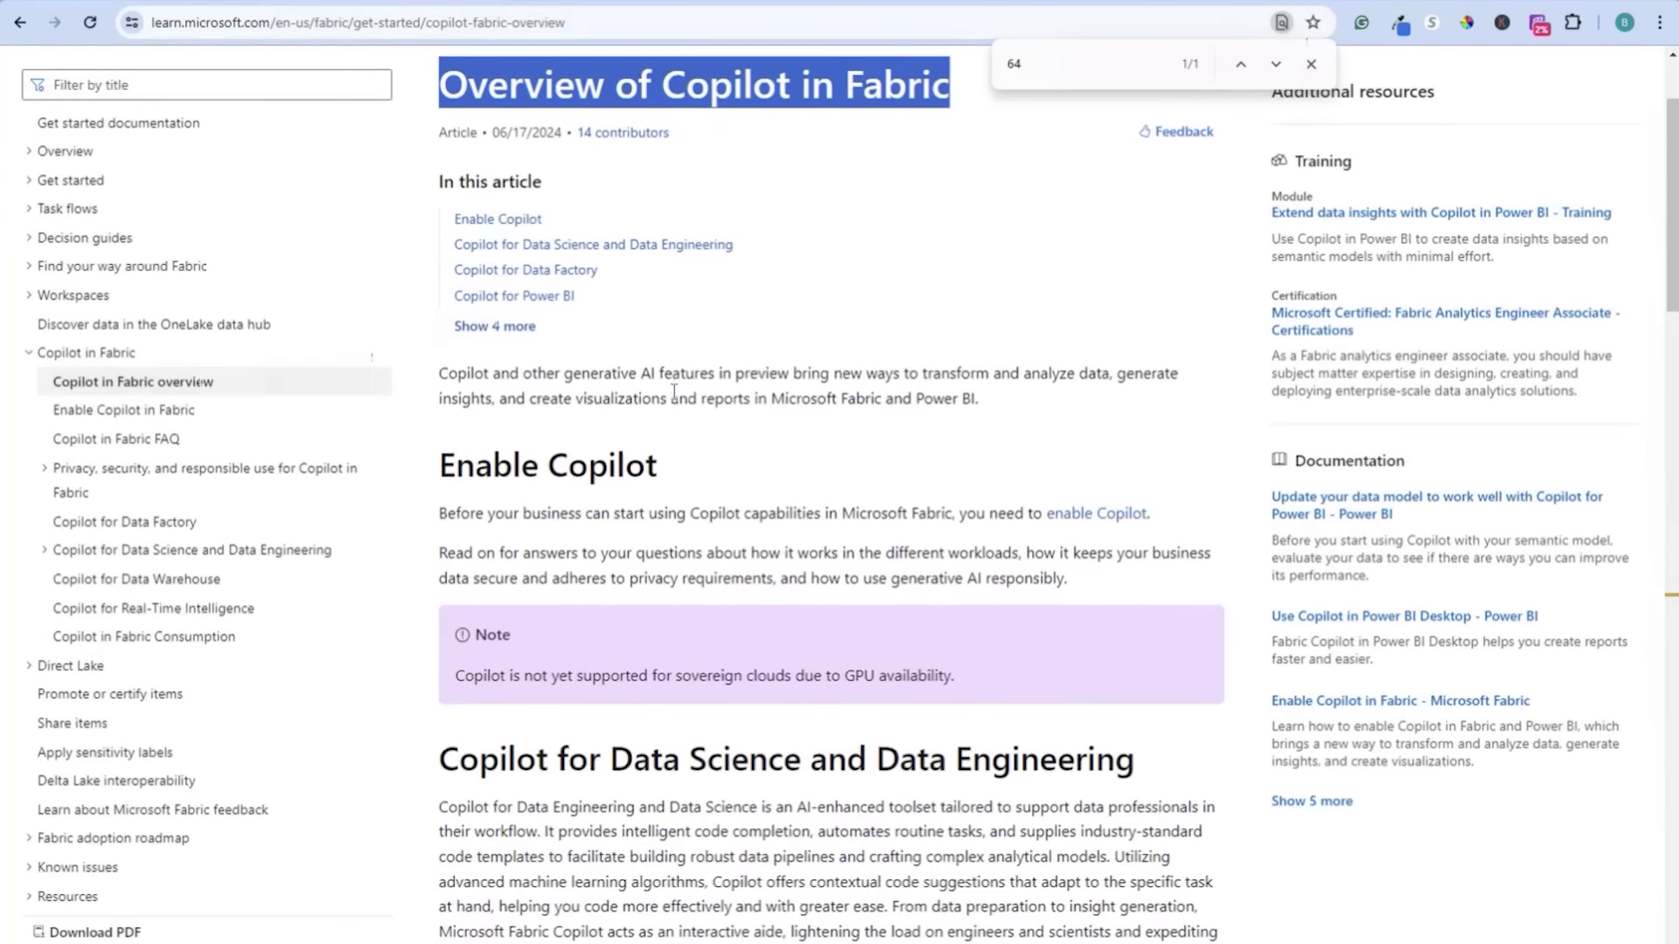
scroll(674, 393, down, 1)
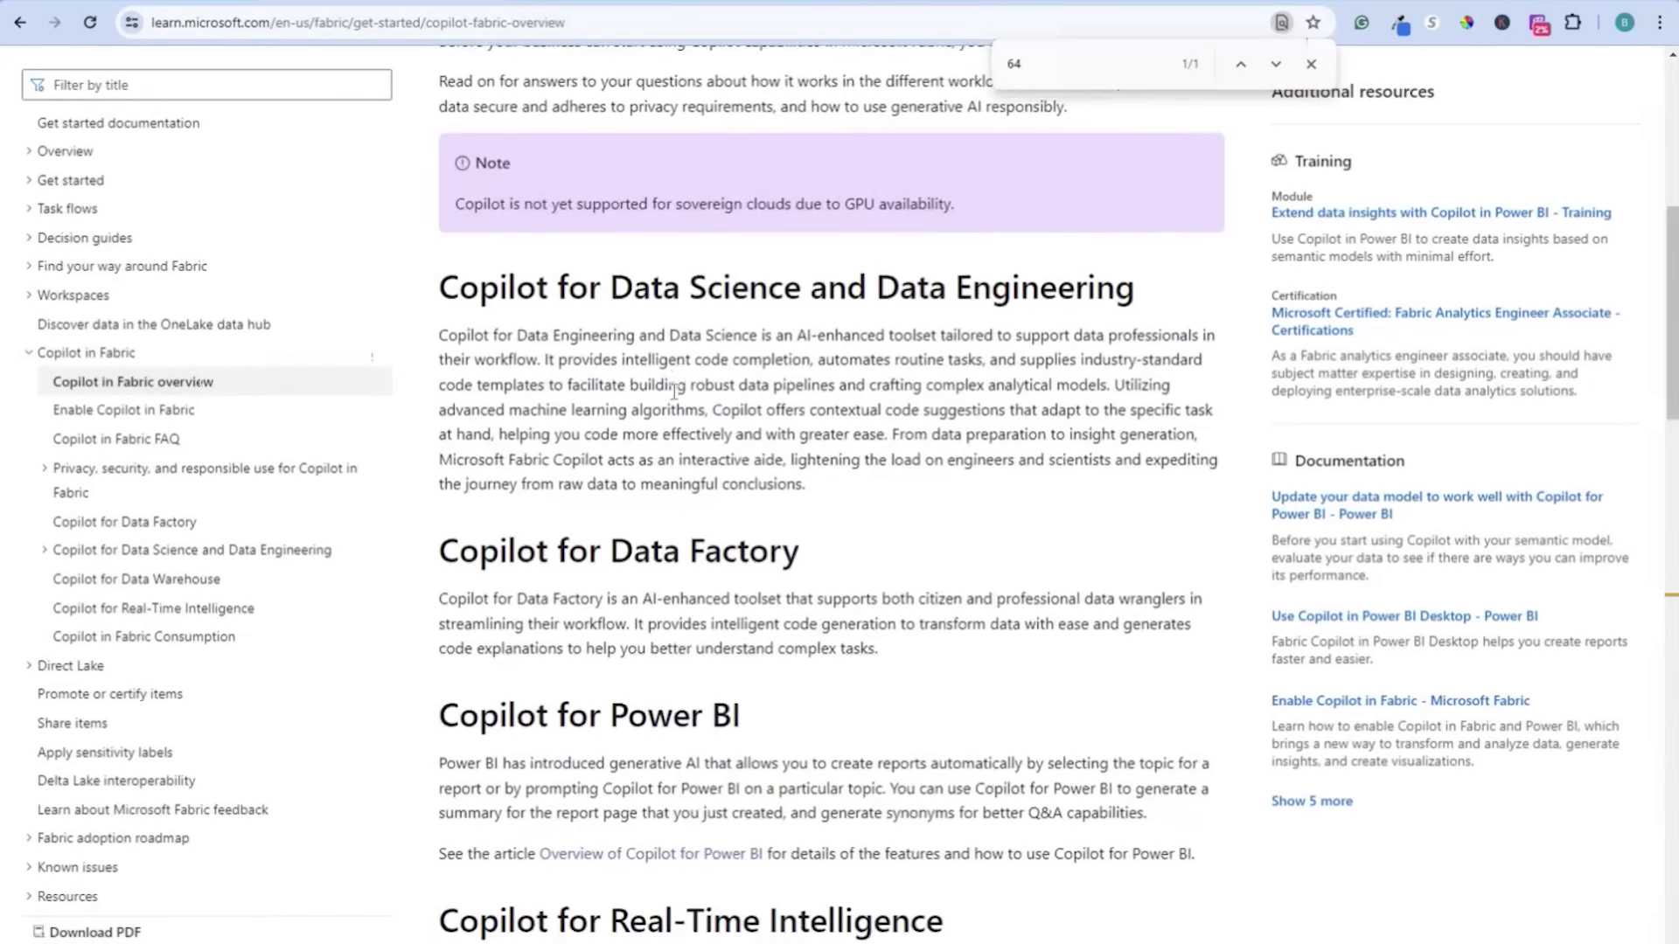
Open the Enable Copilot in Fabric article from the table of contents and skim it.
click(123, 410)
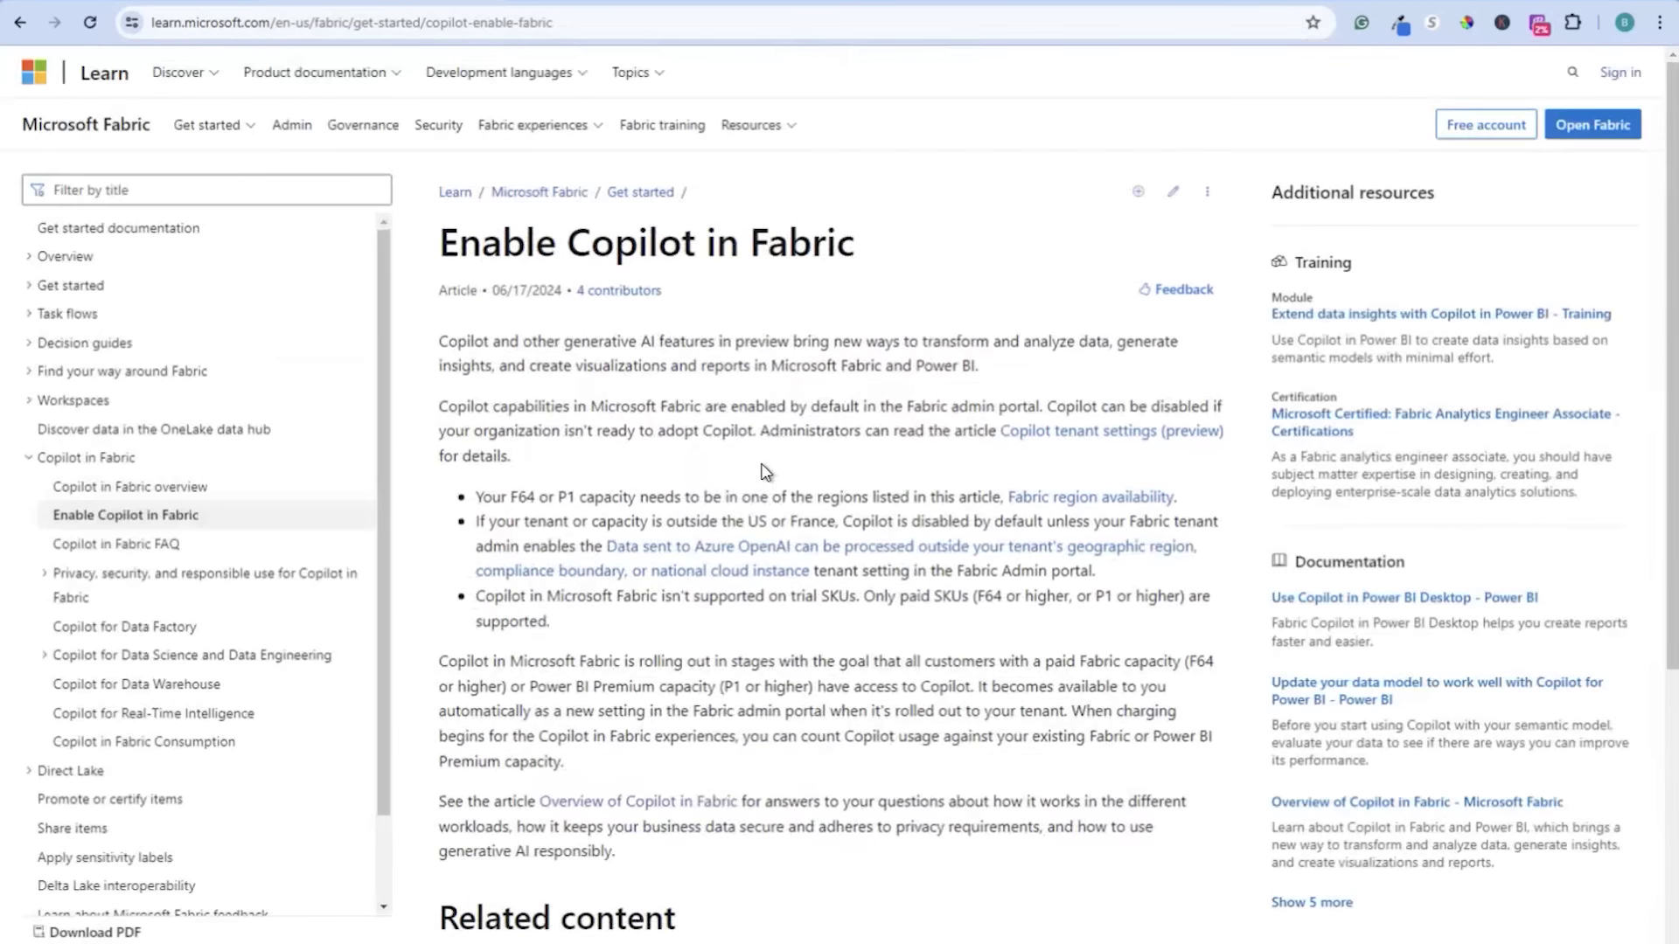
scroll(766, 437, down, 3)
scroll(761, 472, down, 2)
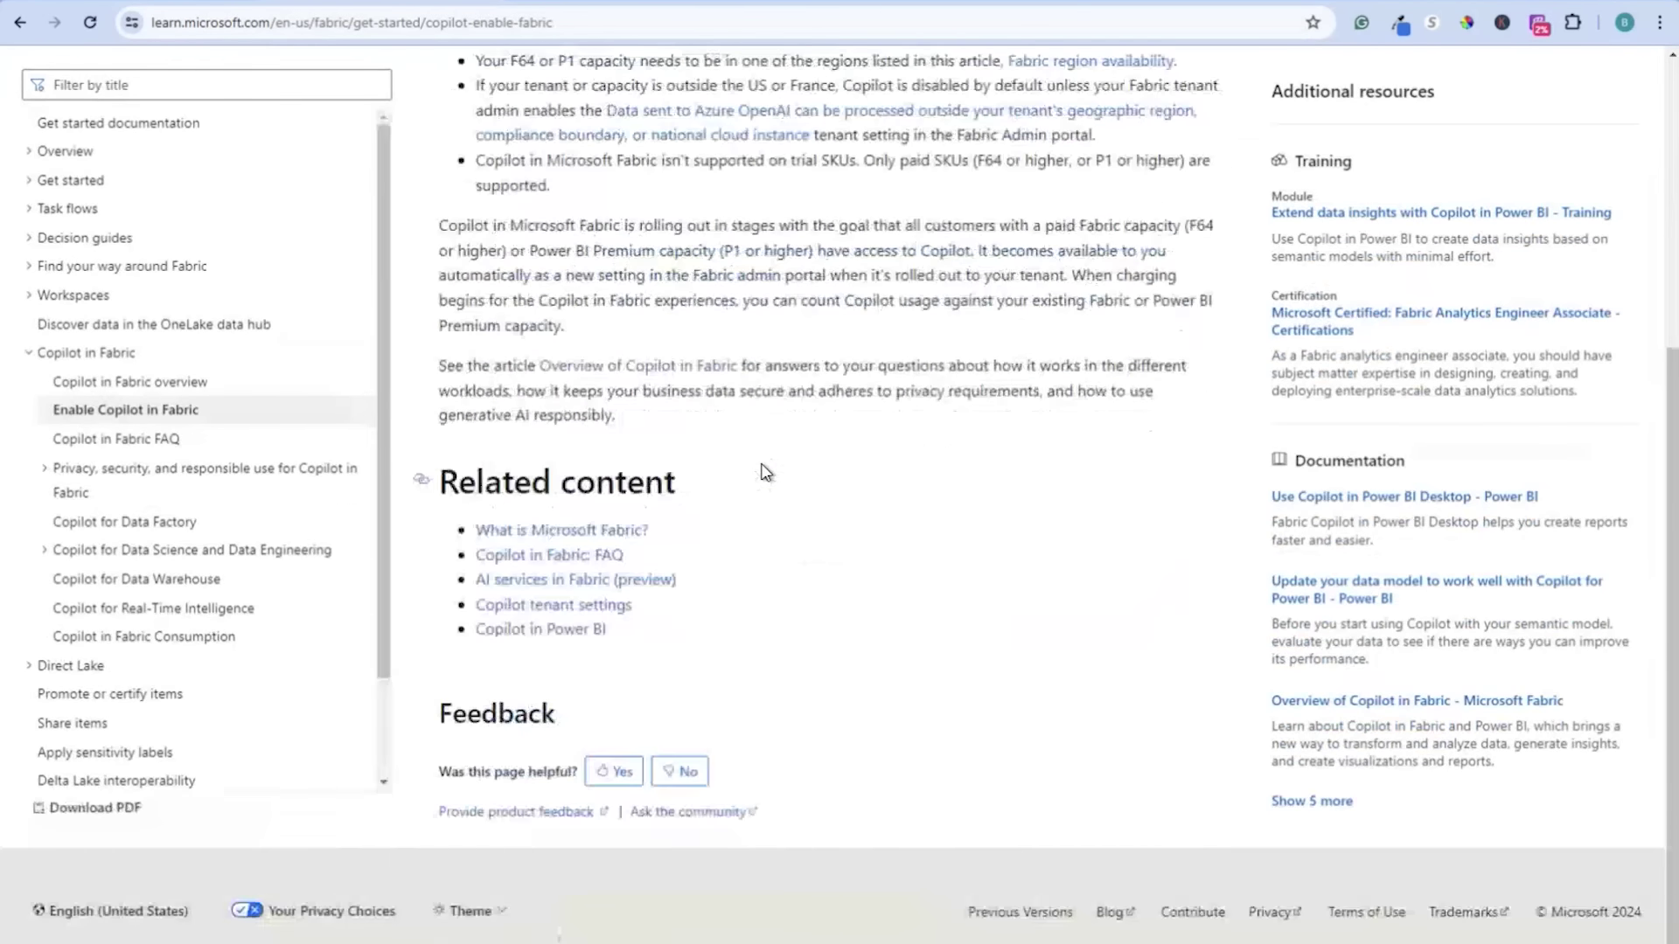
scroll(761, 473, up, 5)
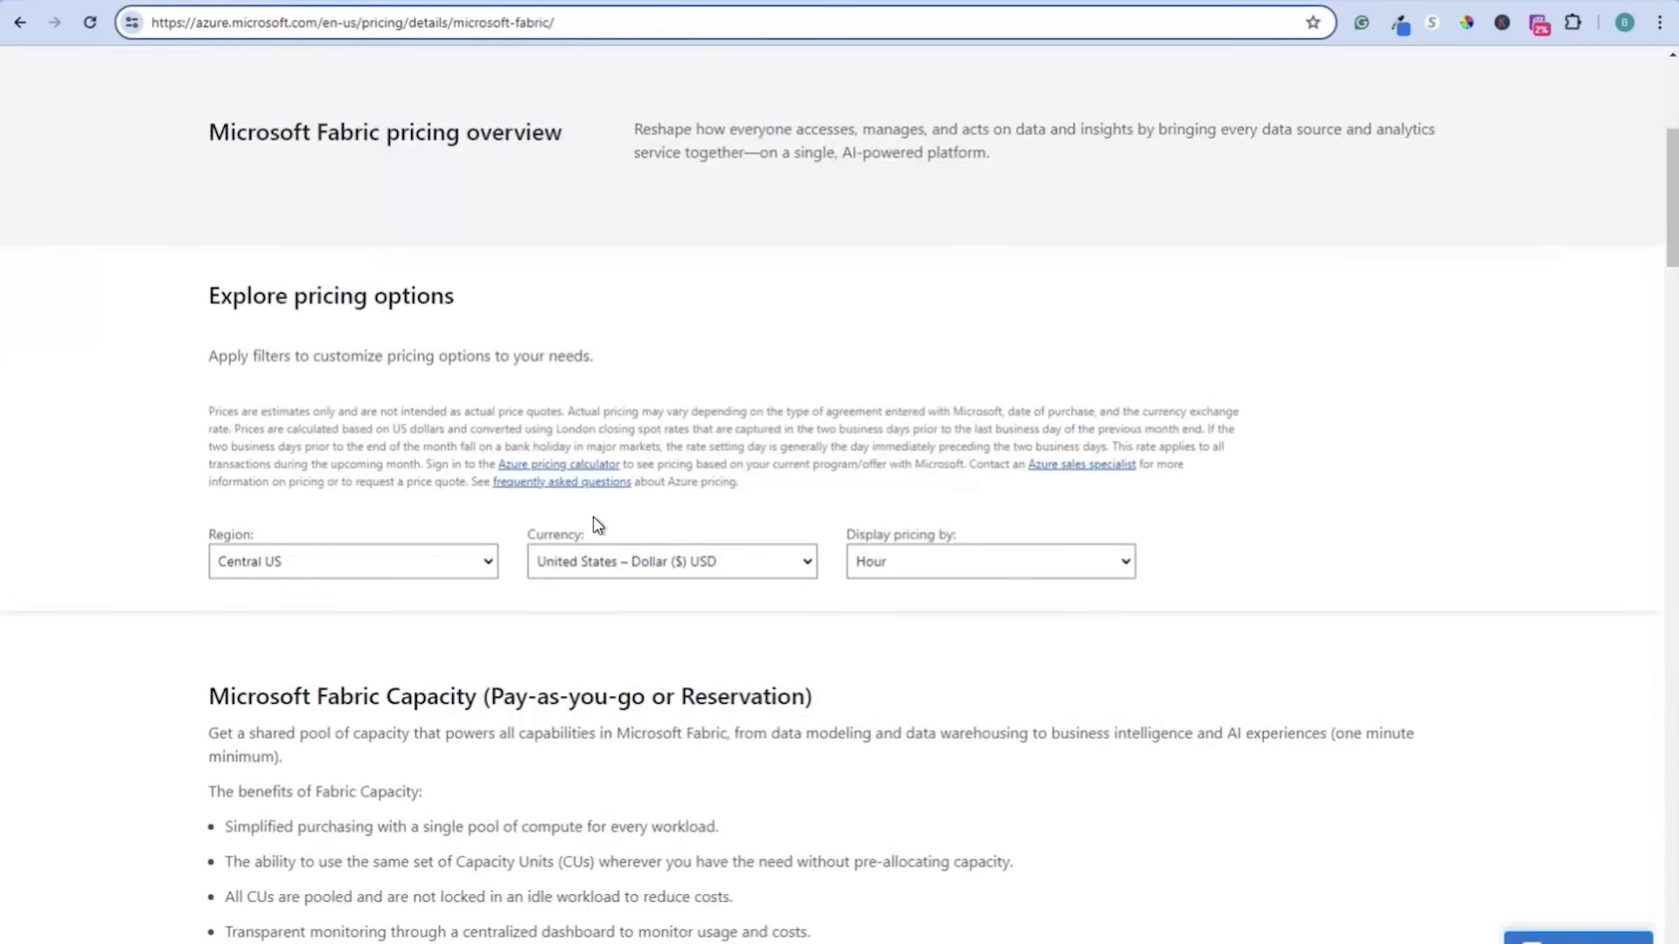
Scroll to the Fabric capacity SKU table and highlight the F 64 capacity.
scroll(597, 525, down, 2)
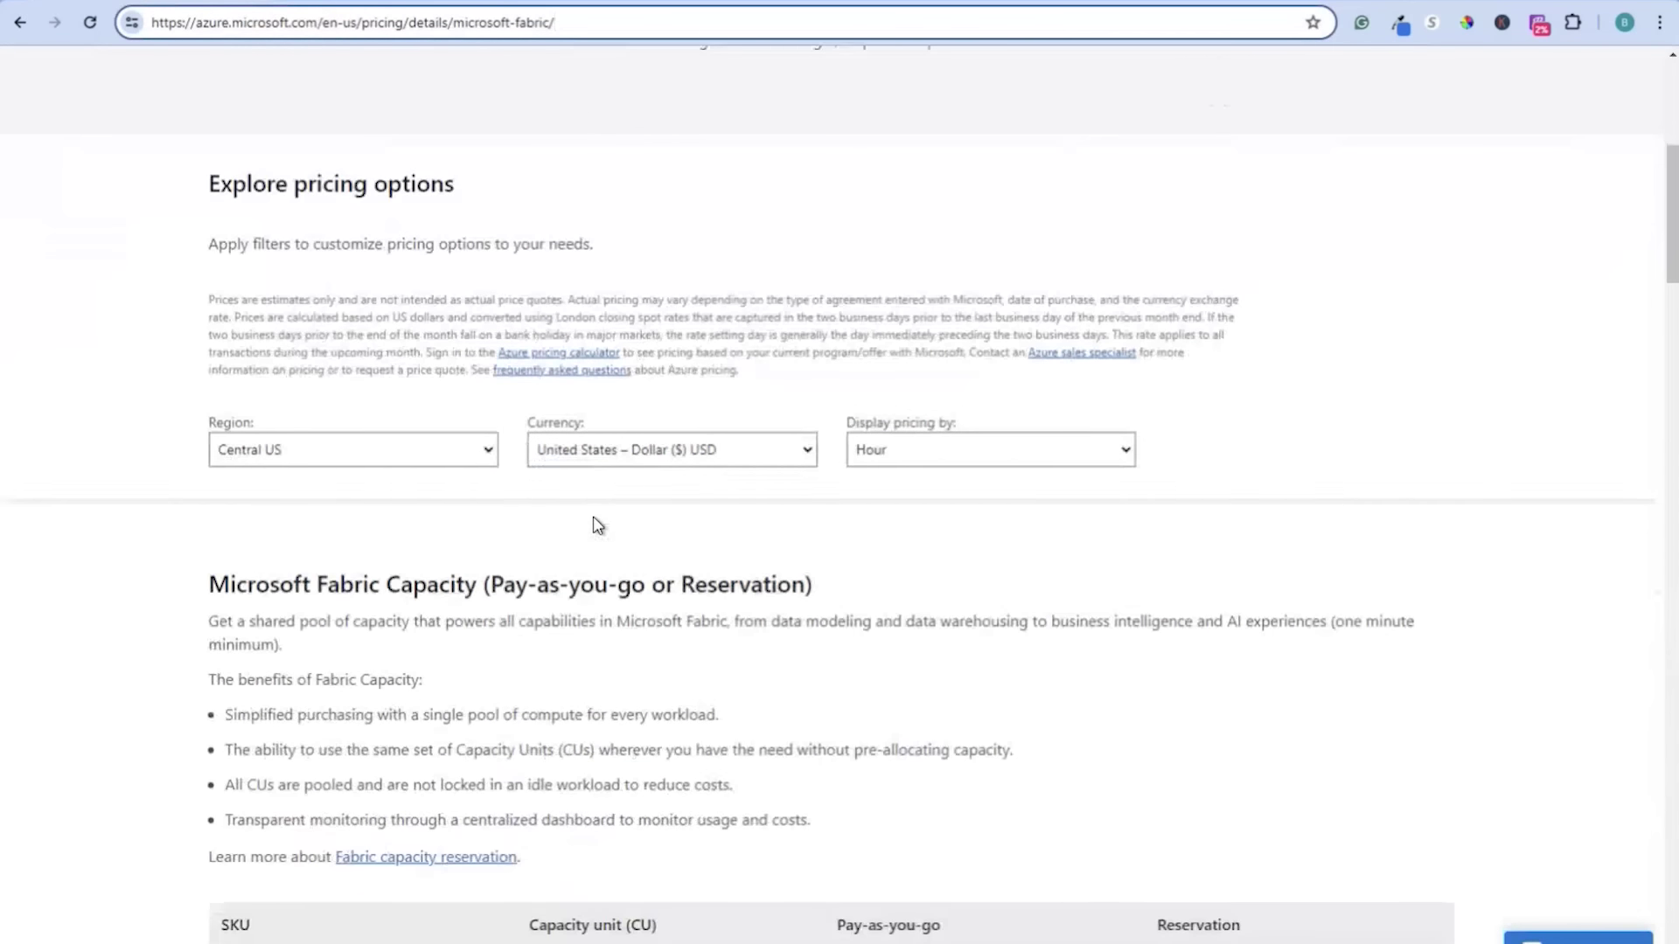
scroll(598, 524, down, 1)
scroll(498, 738, down, 3)
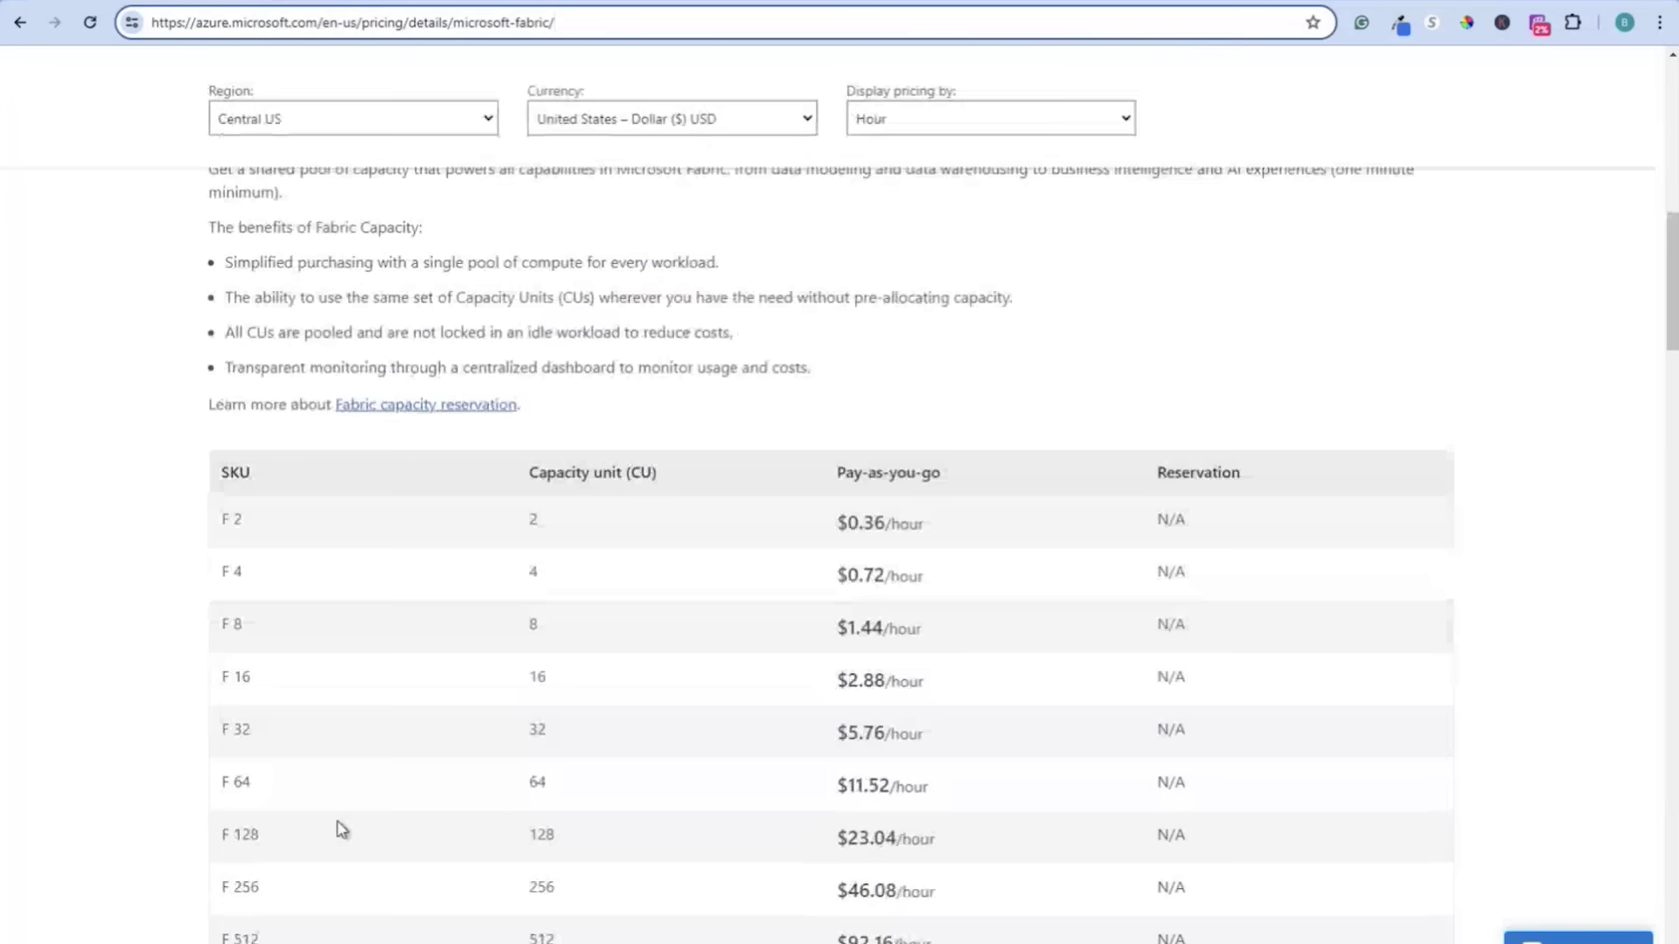
drag(222, 793, 255, 792)
scroll(382, 778, down, 1)
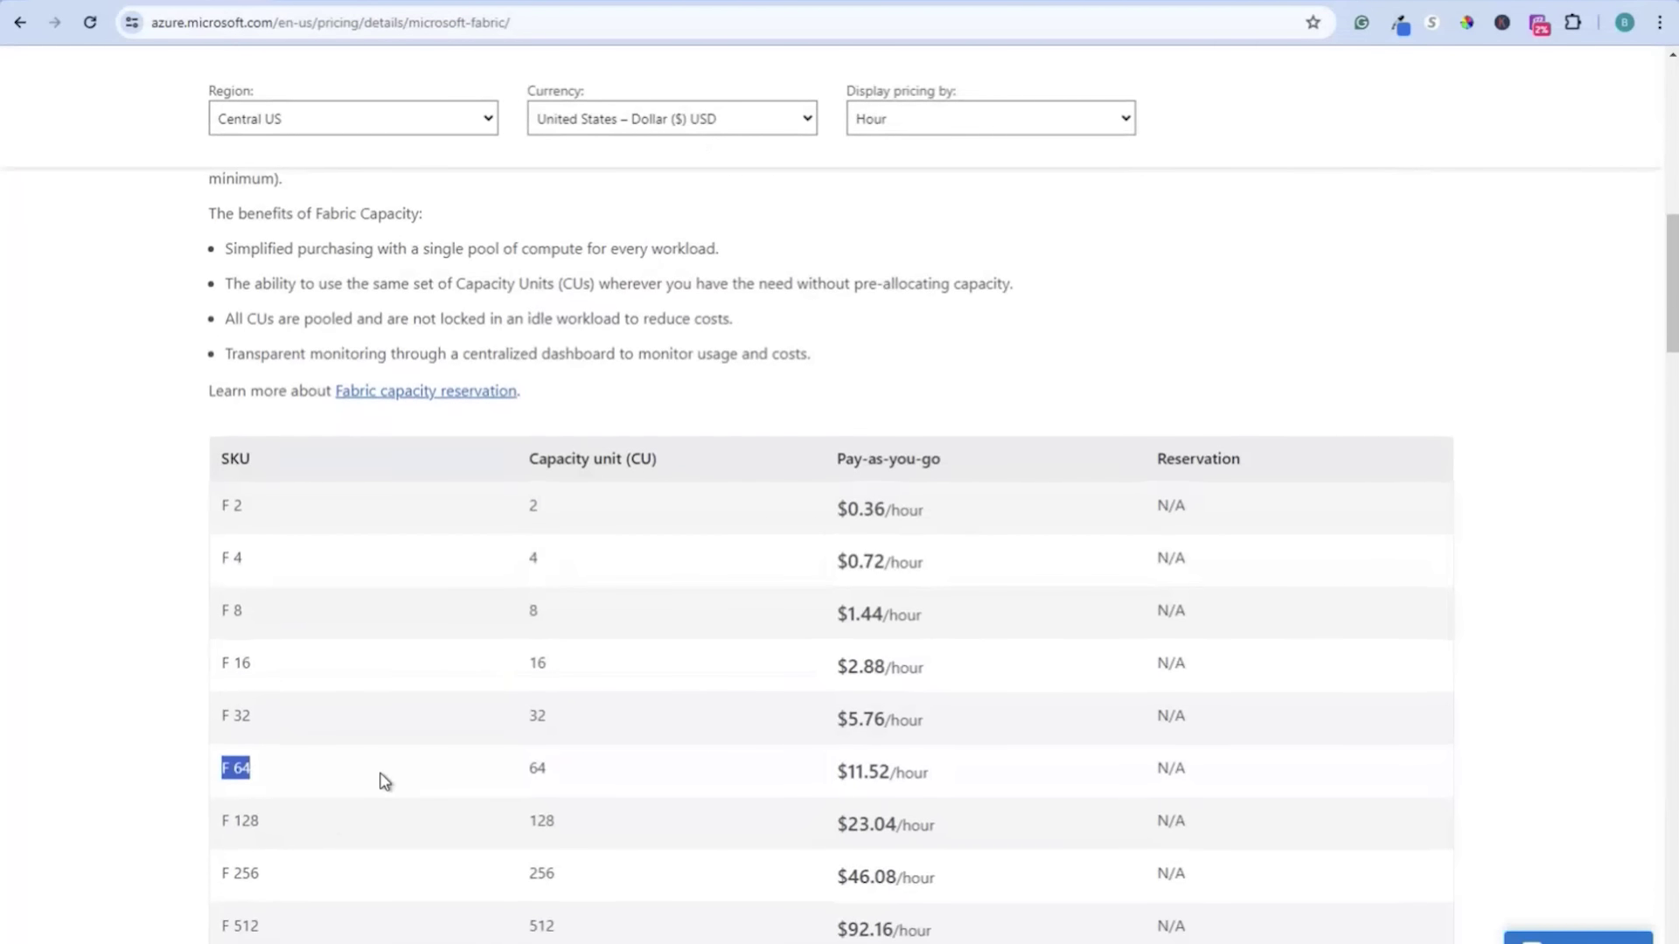
scroll(813, 773, down, 1)
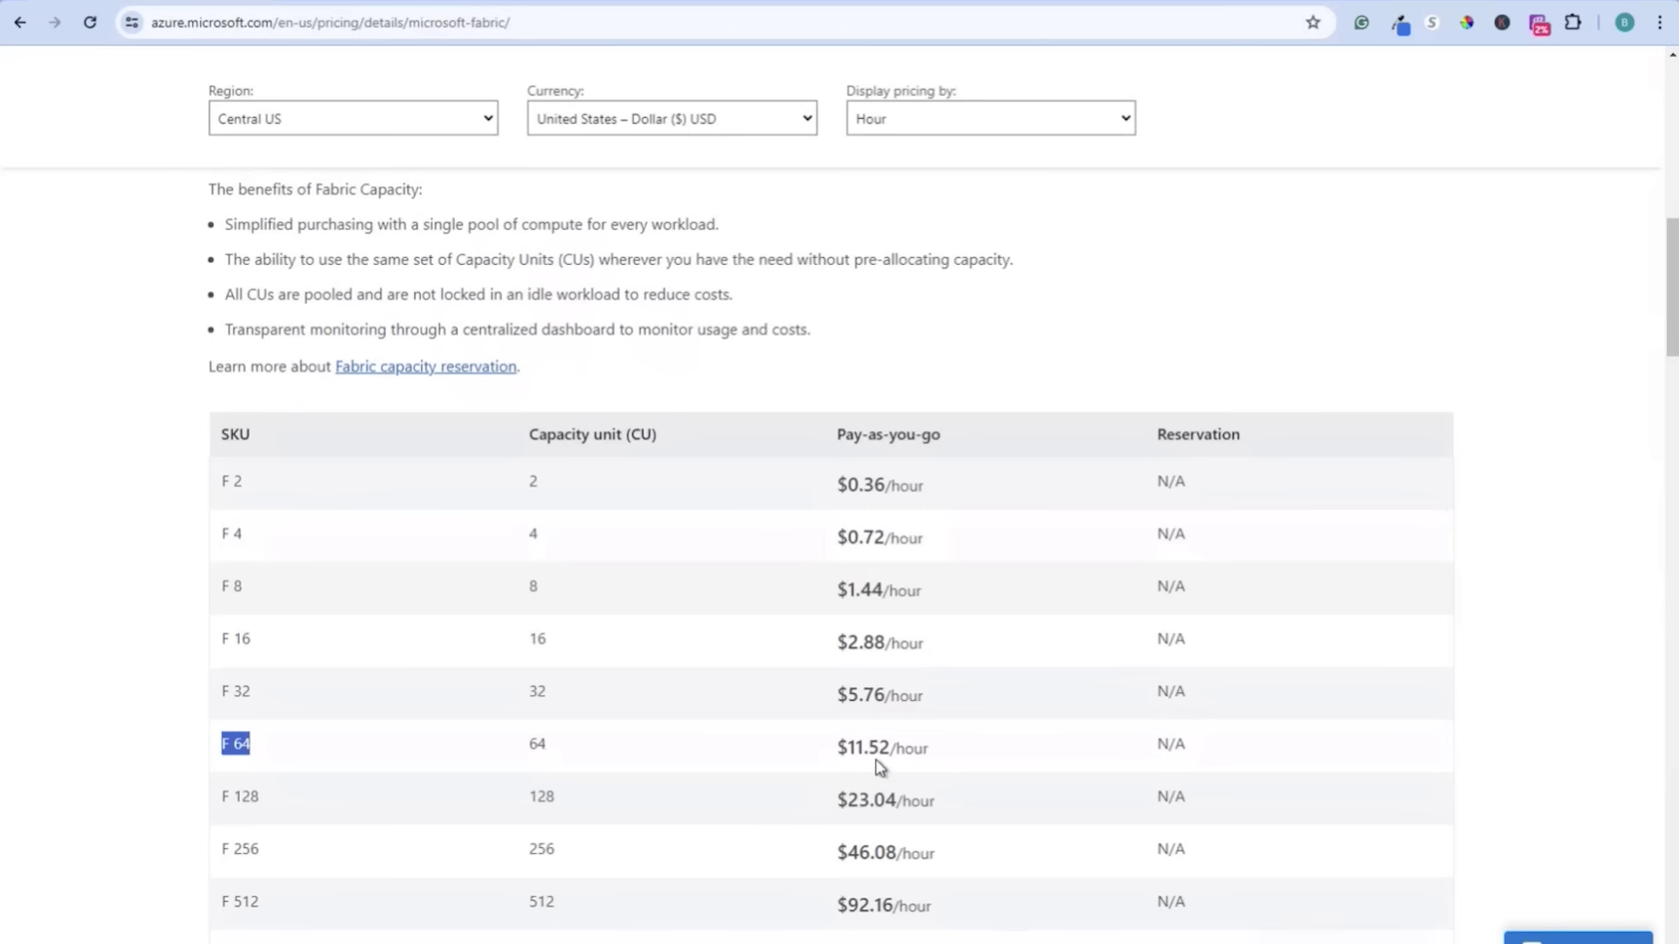
Display pricing by Month and highlight F 64's $8,409.60/month pay-as-you-go price.
click(938, 134)
click(933, 164)
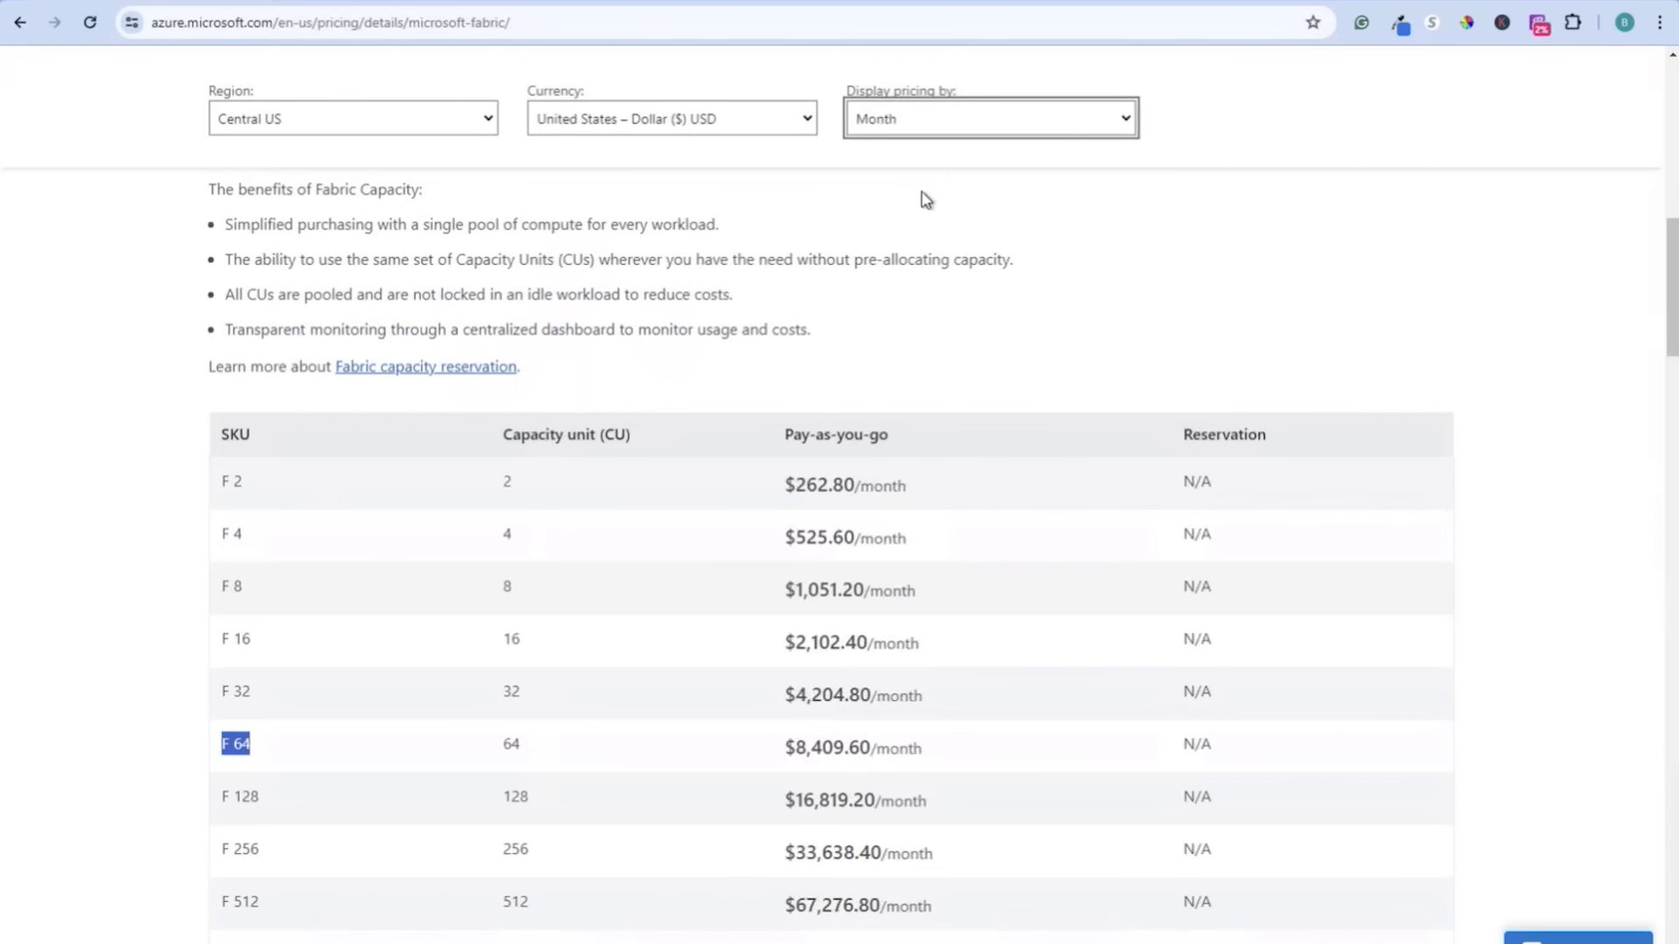
triple_click(800, 749)
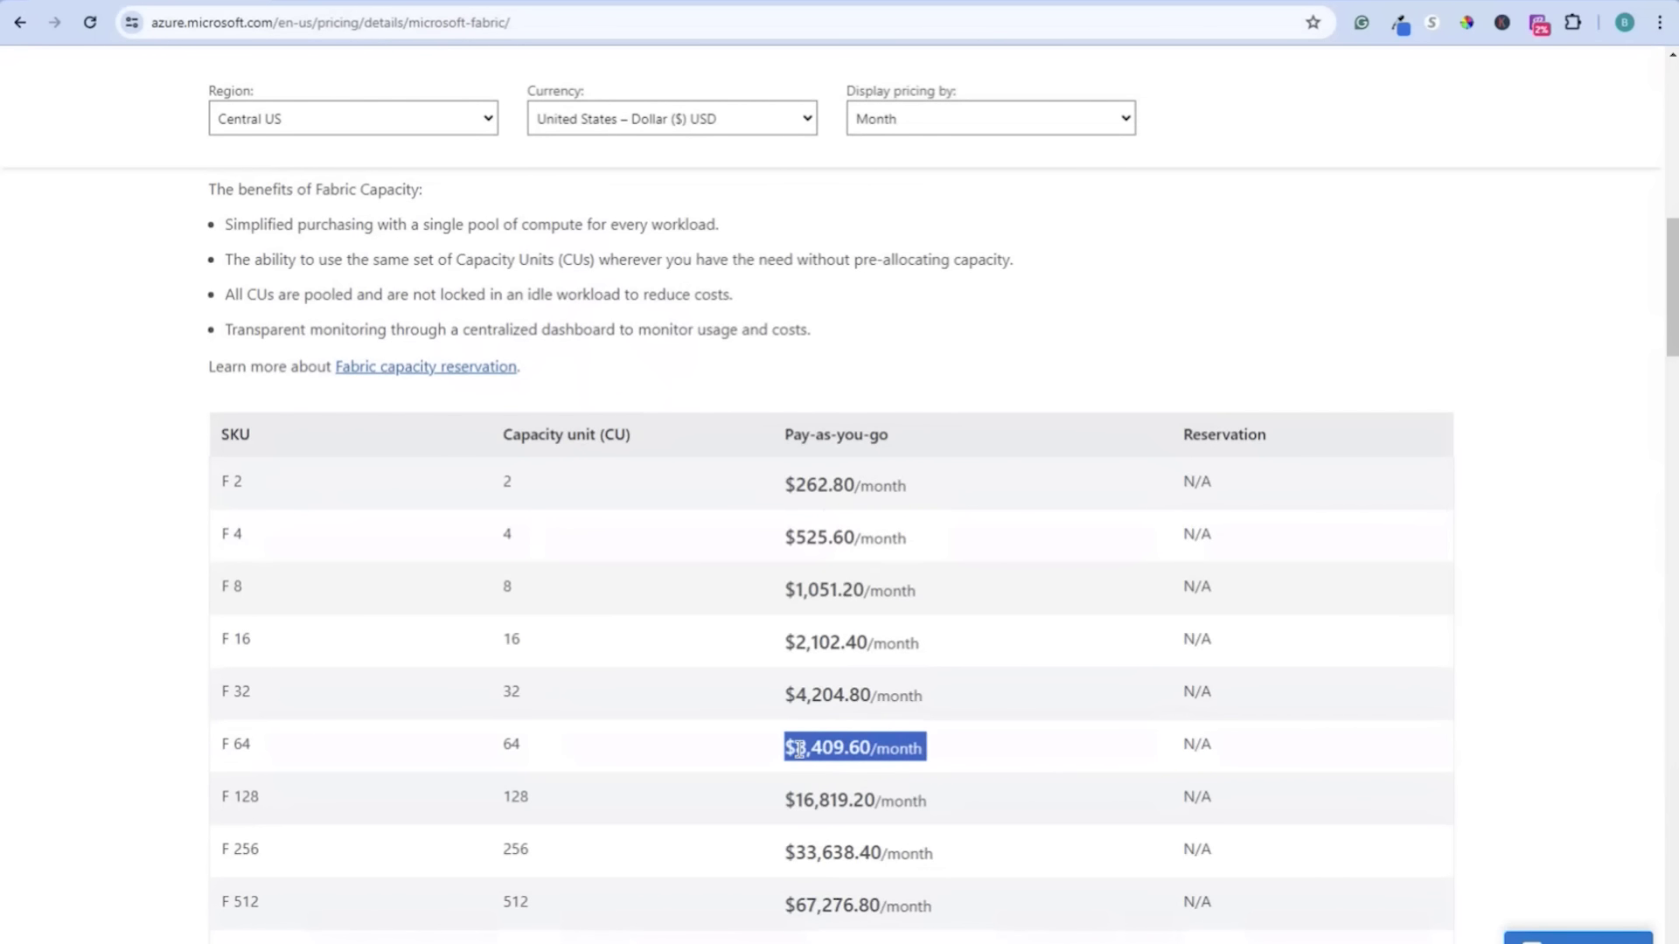
scroll(800, 750, down, 1)
triple_click(842, 725)
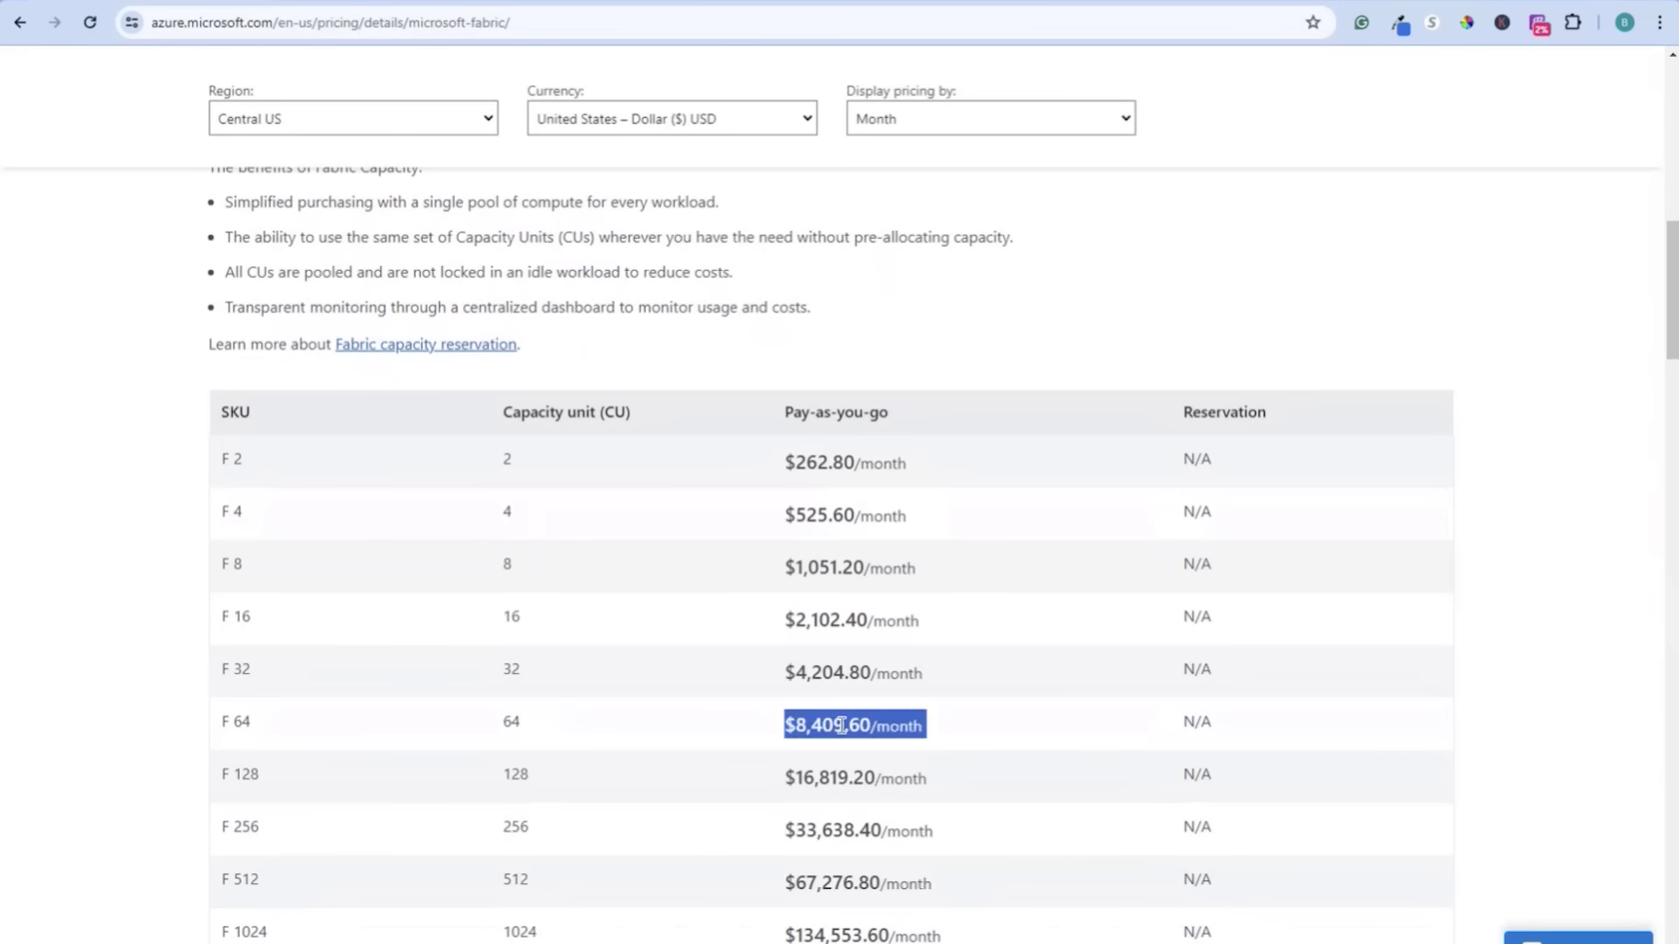
click(842, 726)
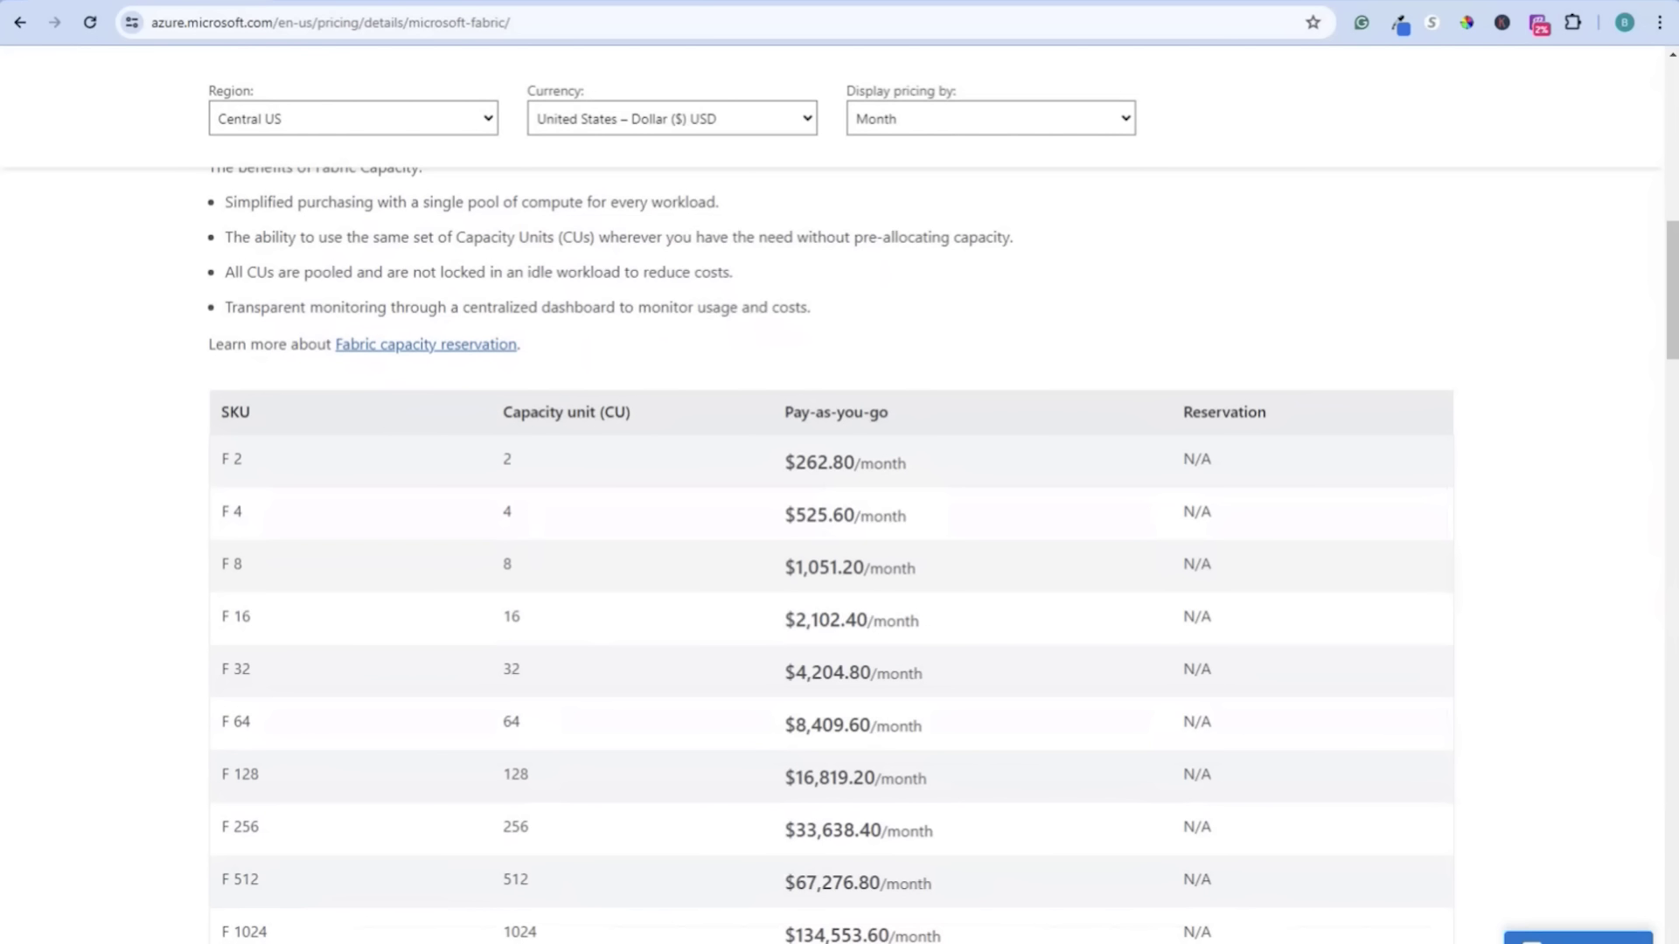
Return to Power BI and view the Sales Performance, Product Profitability, Discount Impact and Year over Year pages.
mouse_move(446, 942)
click(551, 892)
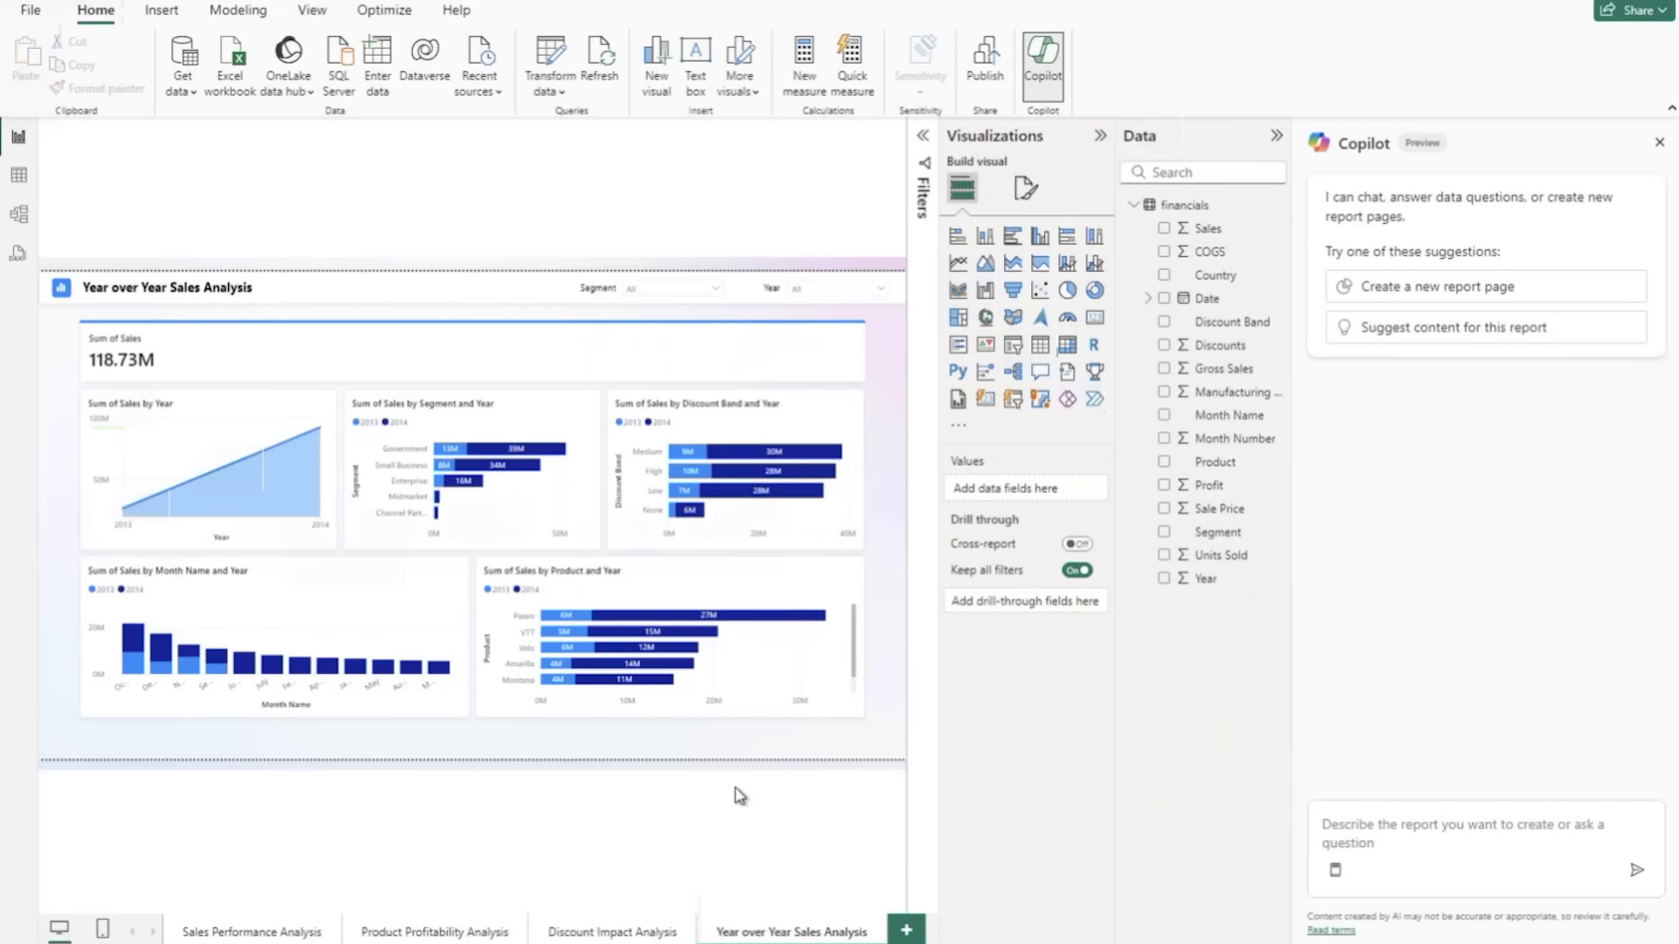
click(222, 933)
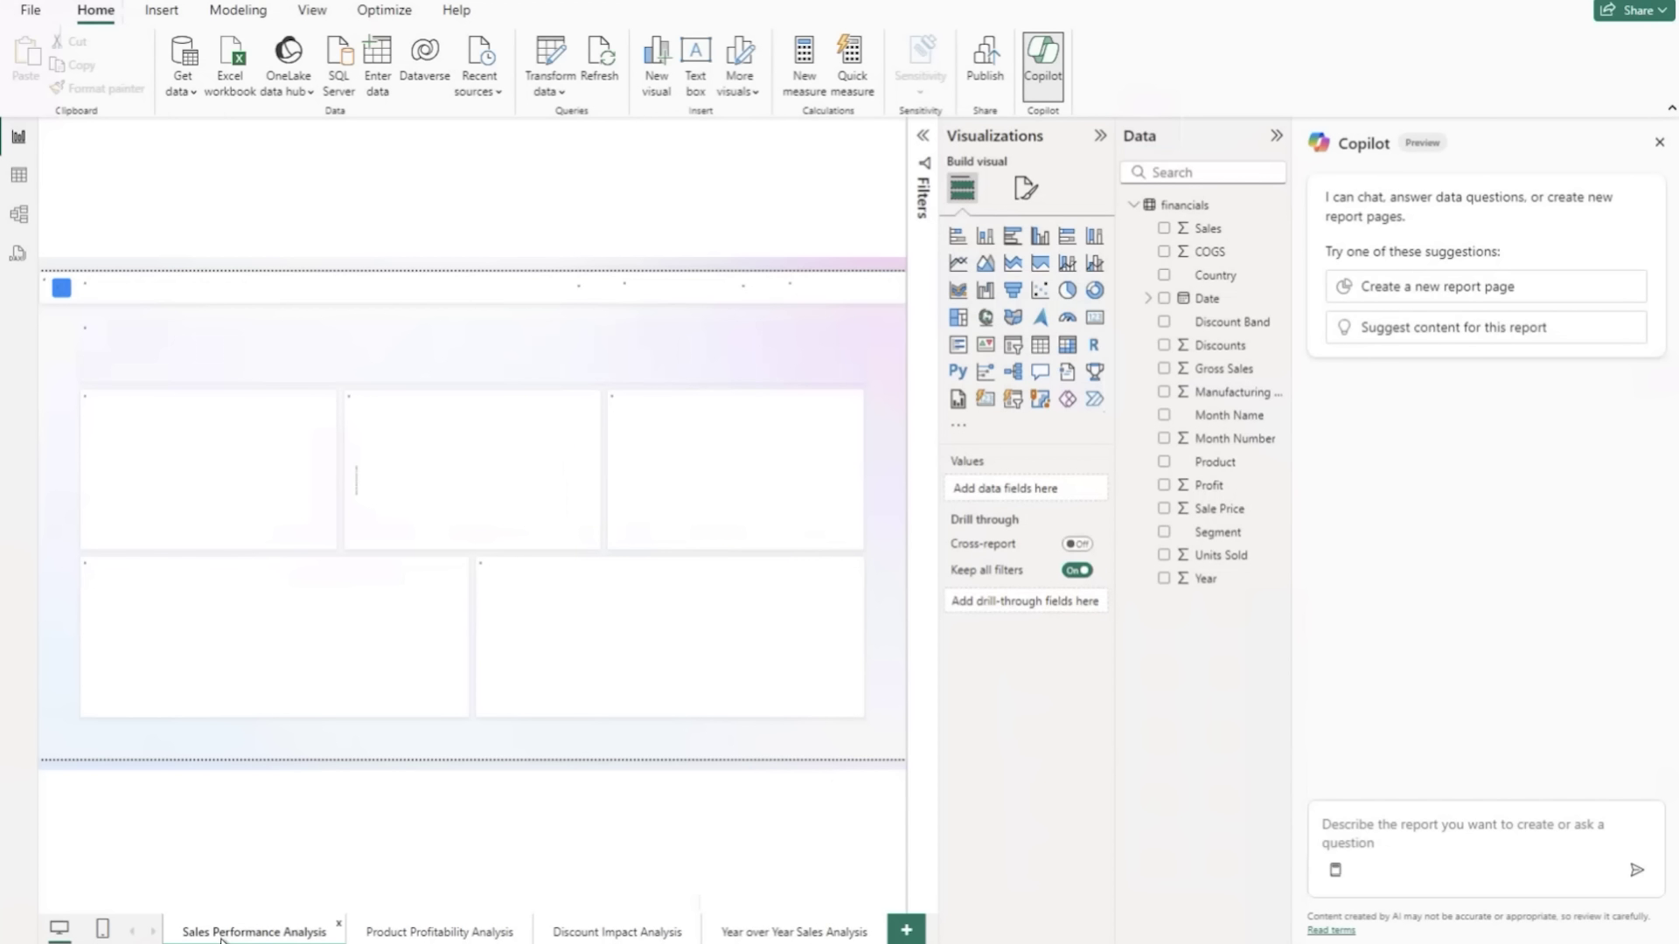
click(399, 936)
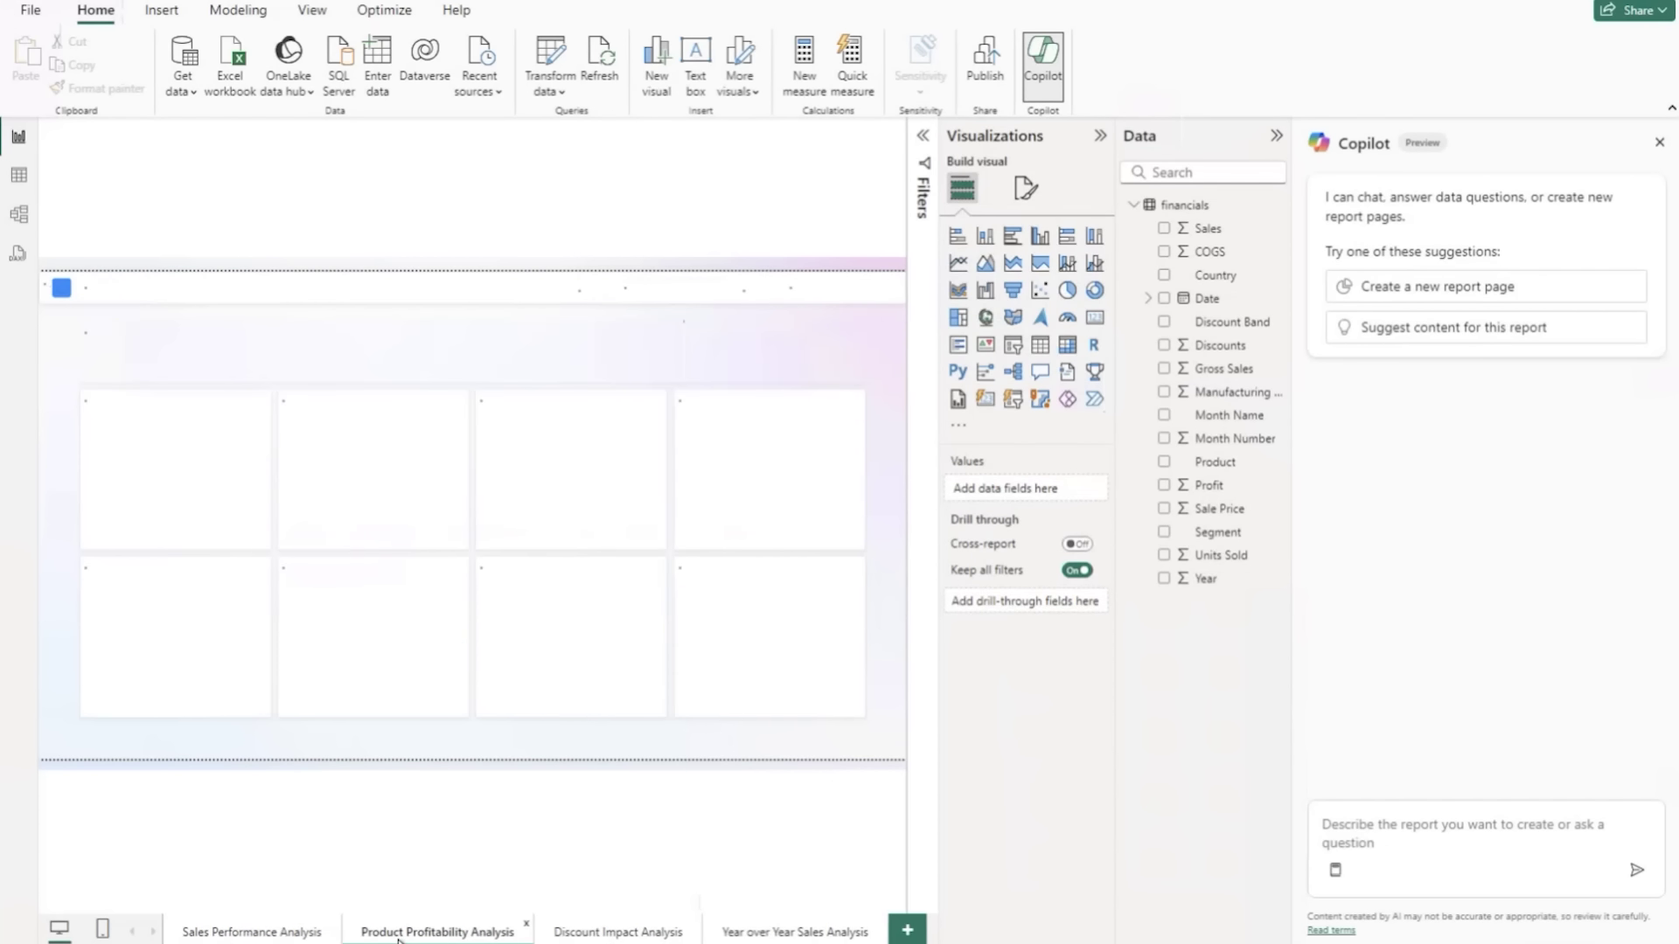
click(595, 936)
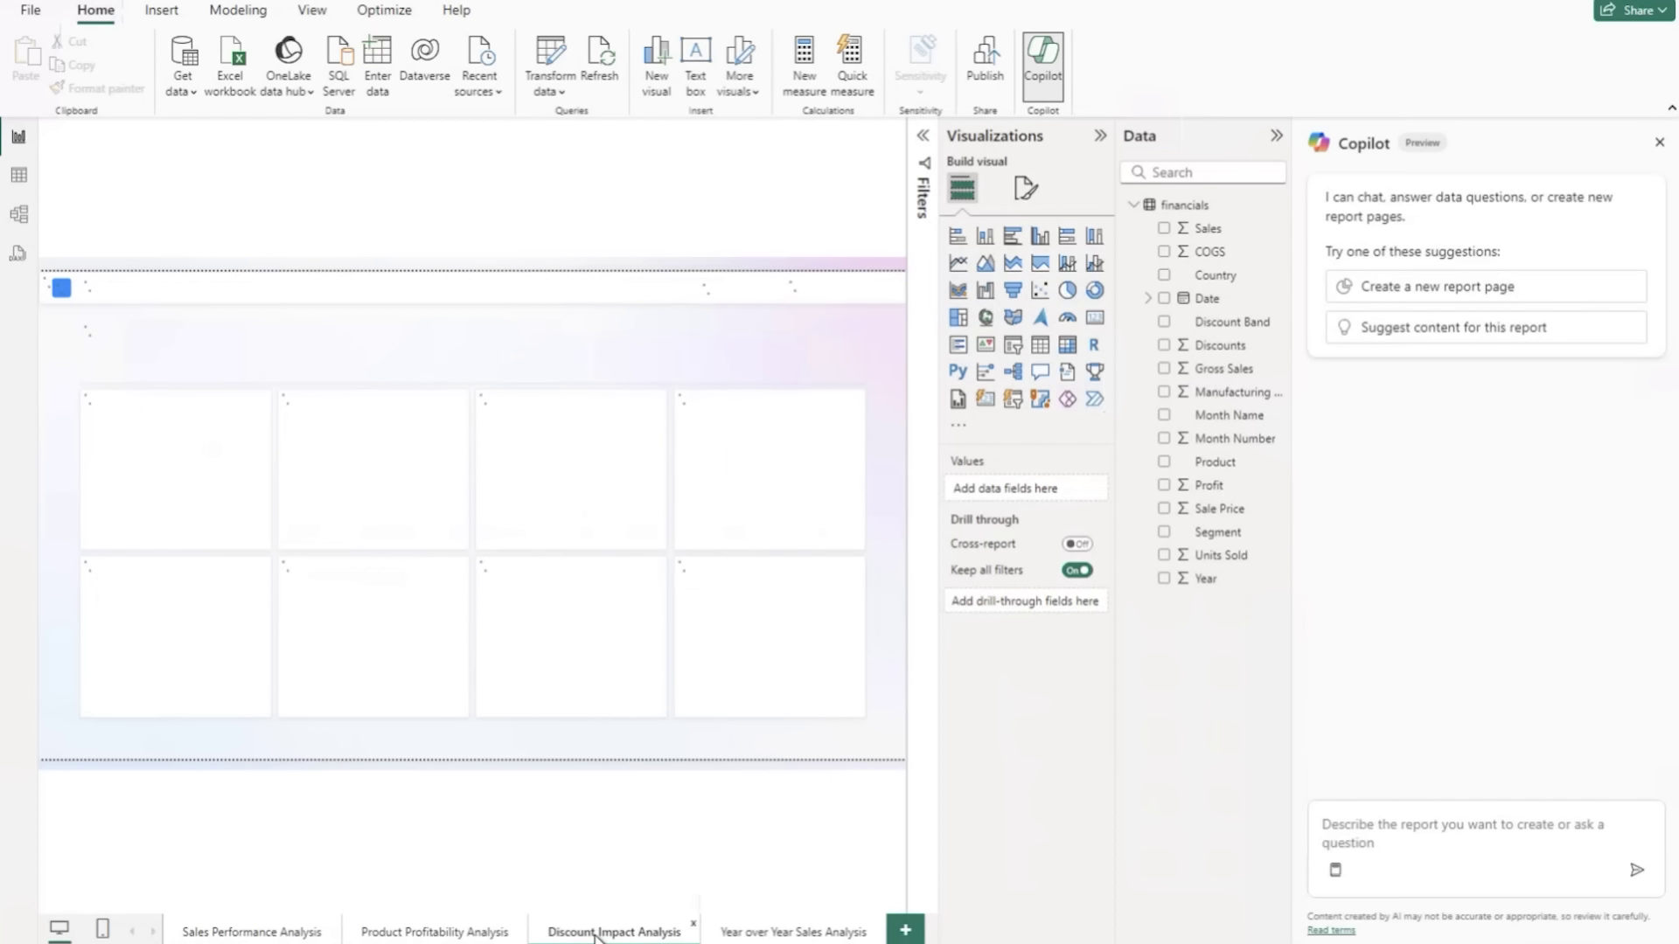
click(754, 934)
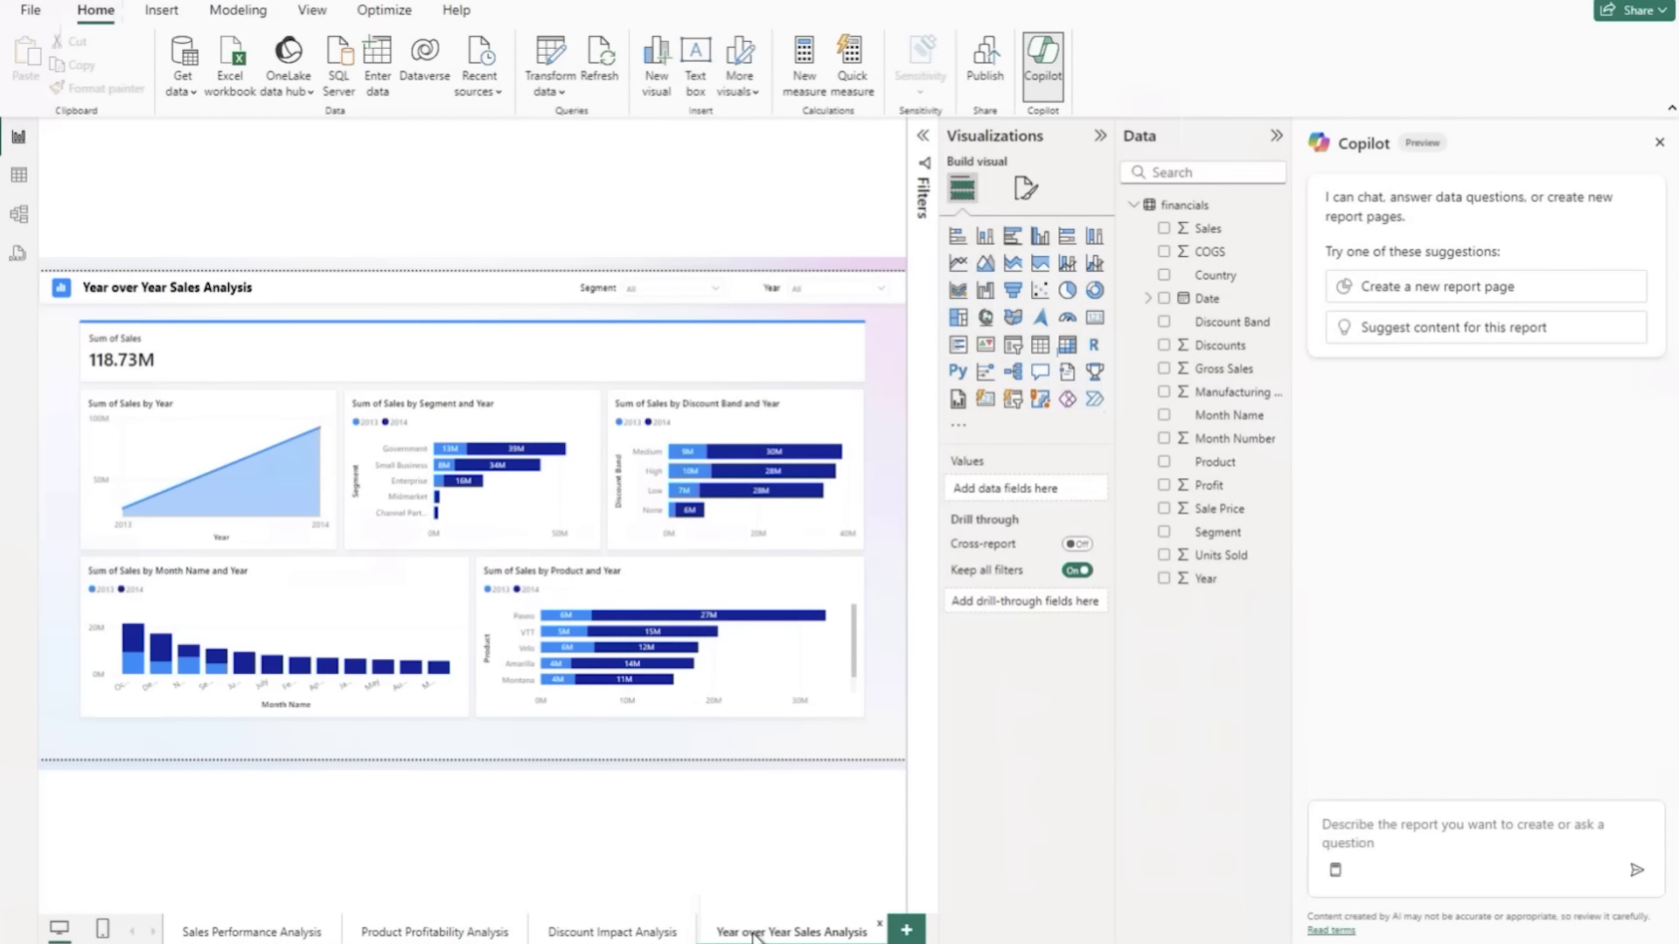